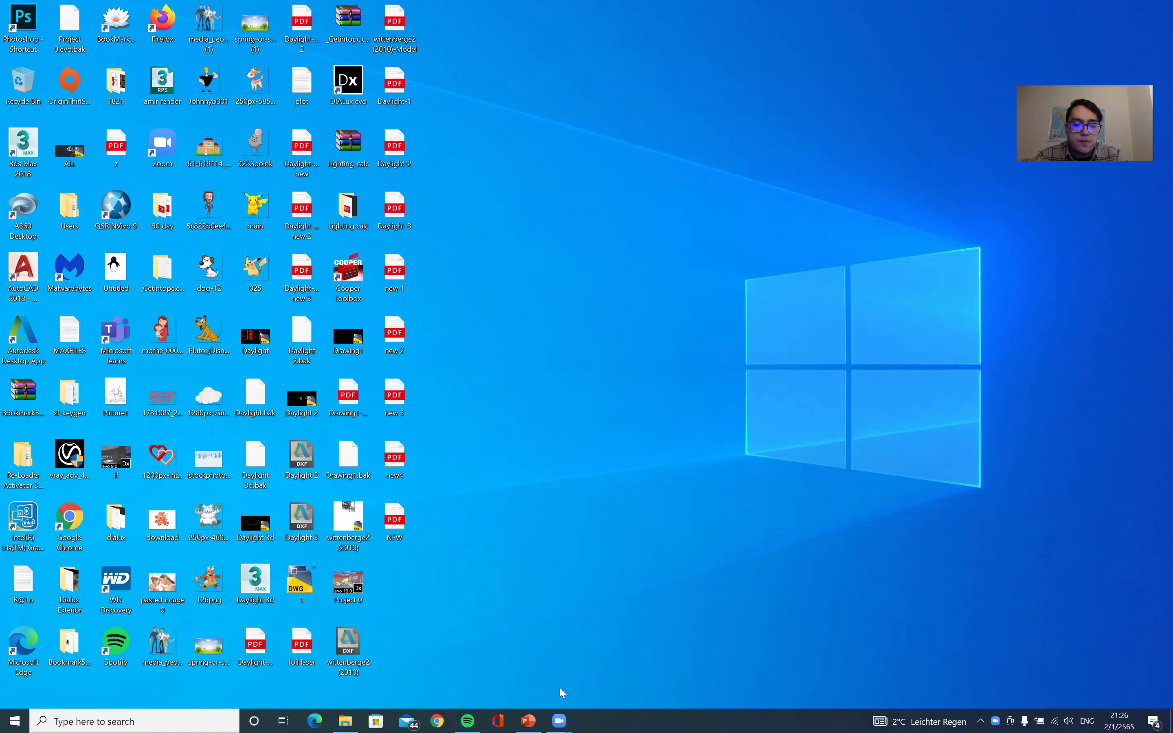
- Return to the PowerPoint slideshow and show the 'you can Flip it' slide's Paint 3D screenshot
{"action": "left_click", "coordinate": [529, 721]}
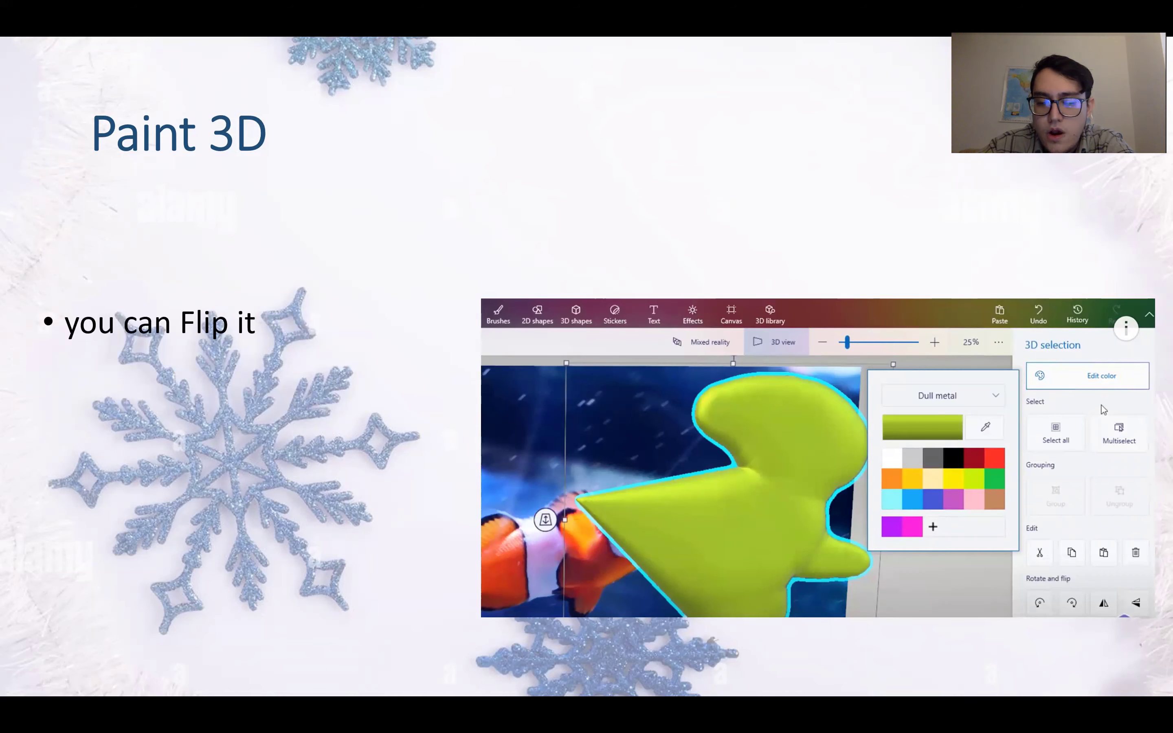
{"action": "key", "text": "Right"}
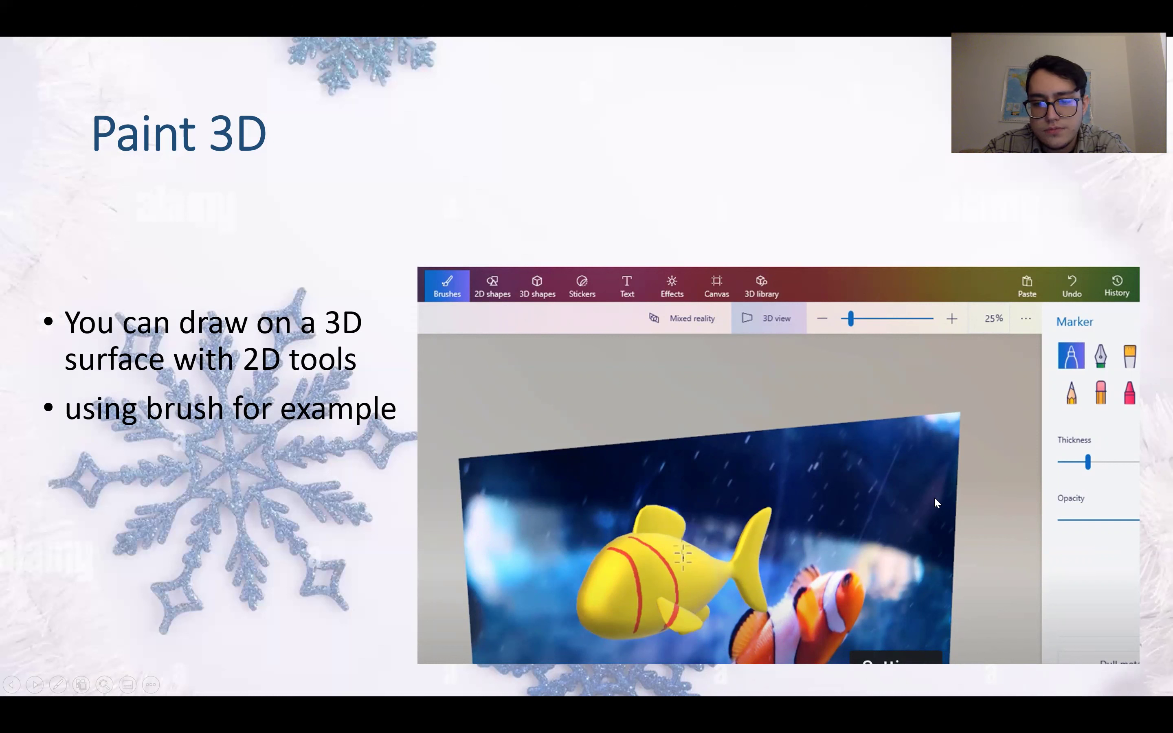
- Advance to the 'draw on a 3D surface with 2D tools' slide, highlighting the brushes
{"action": "key", "text": "Right"}
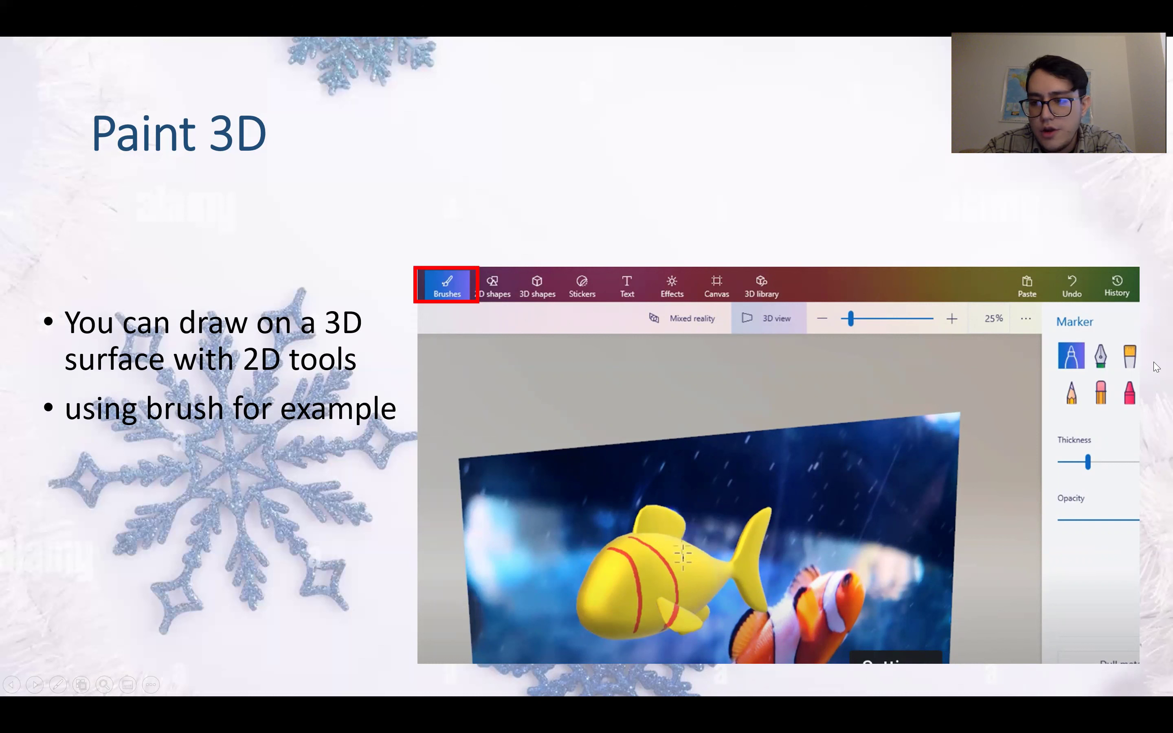
- Reveal the marker choices highlight and the fish picture highlight, reaching the 'other 2D tools' slide
{"action": "key", "text": "Right"}
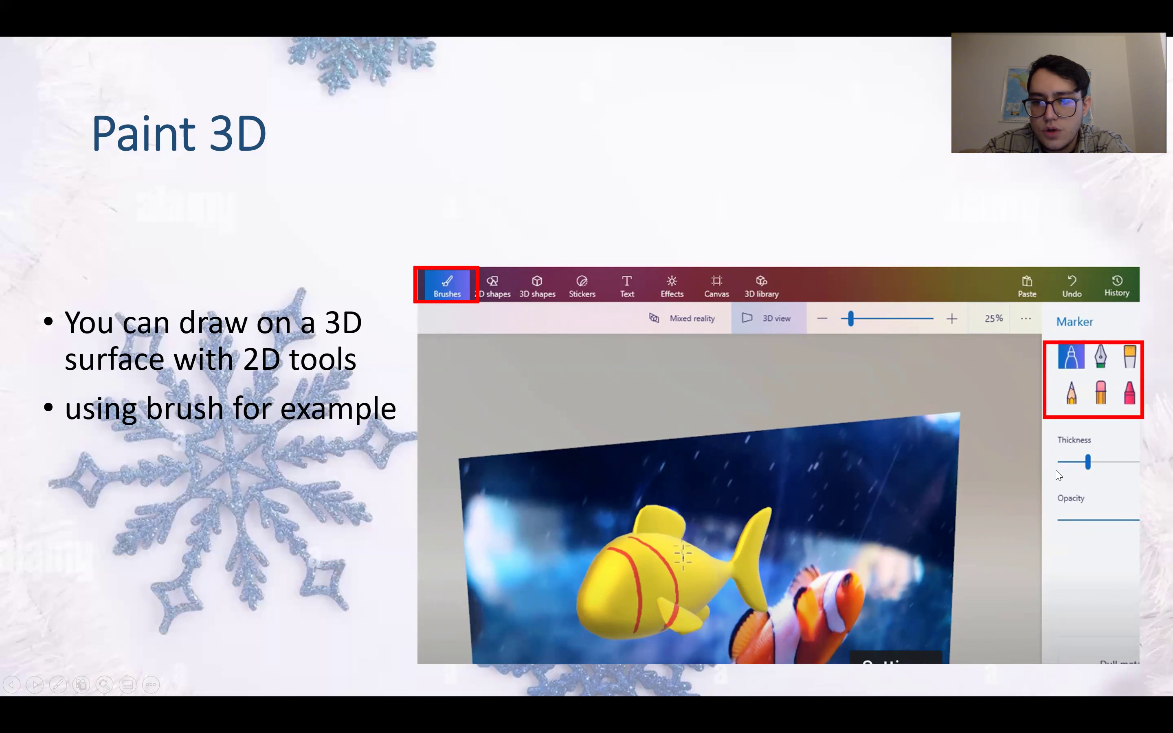
{"action": "key", "text": "Right"}
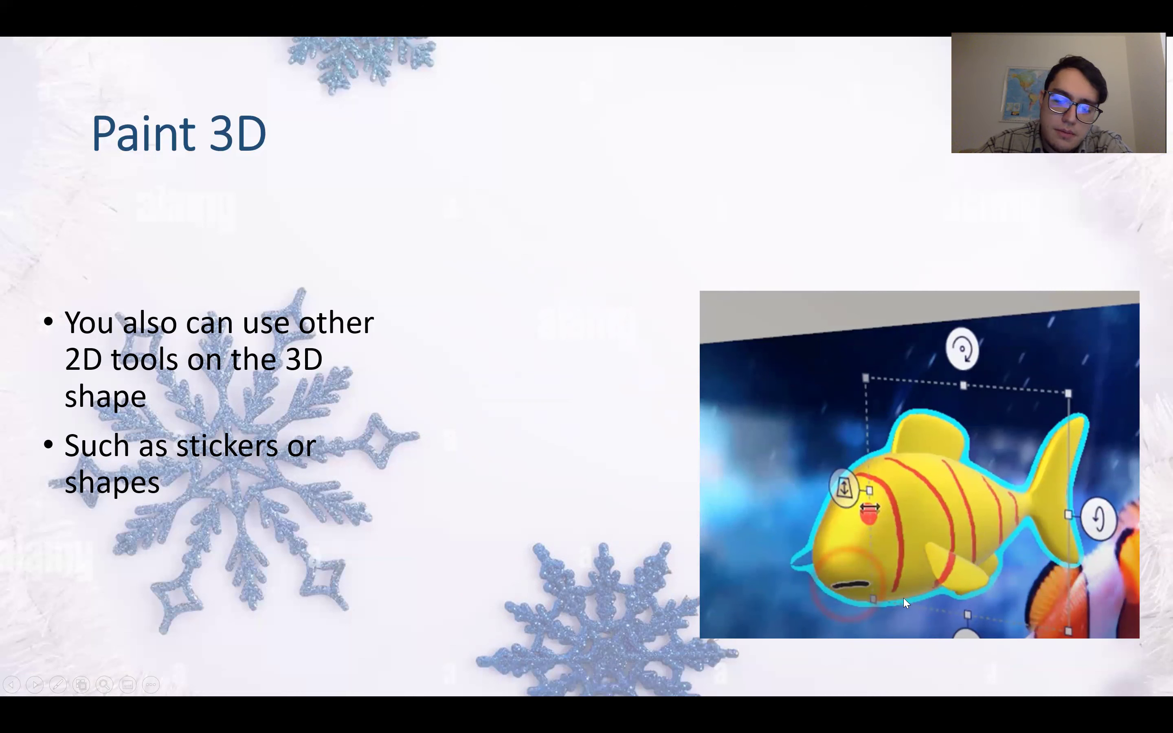
- Show the line and curve shapes picture and the stickers picture on the slide
{"action": "left_click", "coordinate": [1047, 379]}
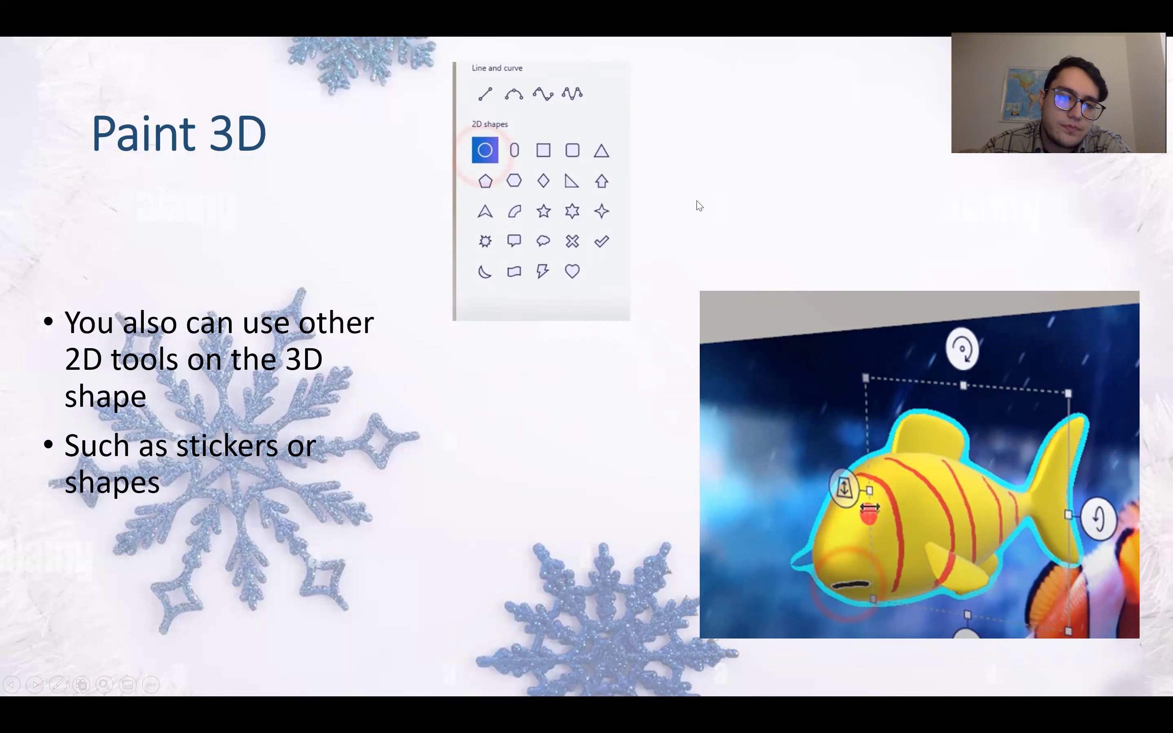
{"action": "left_click", "coordinate": [562, 162]}
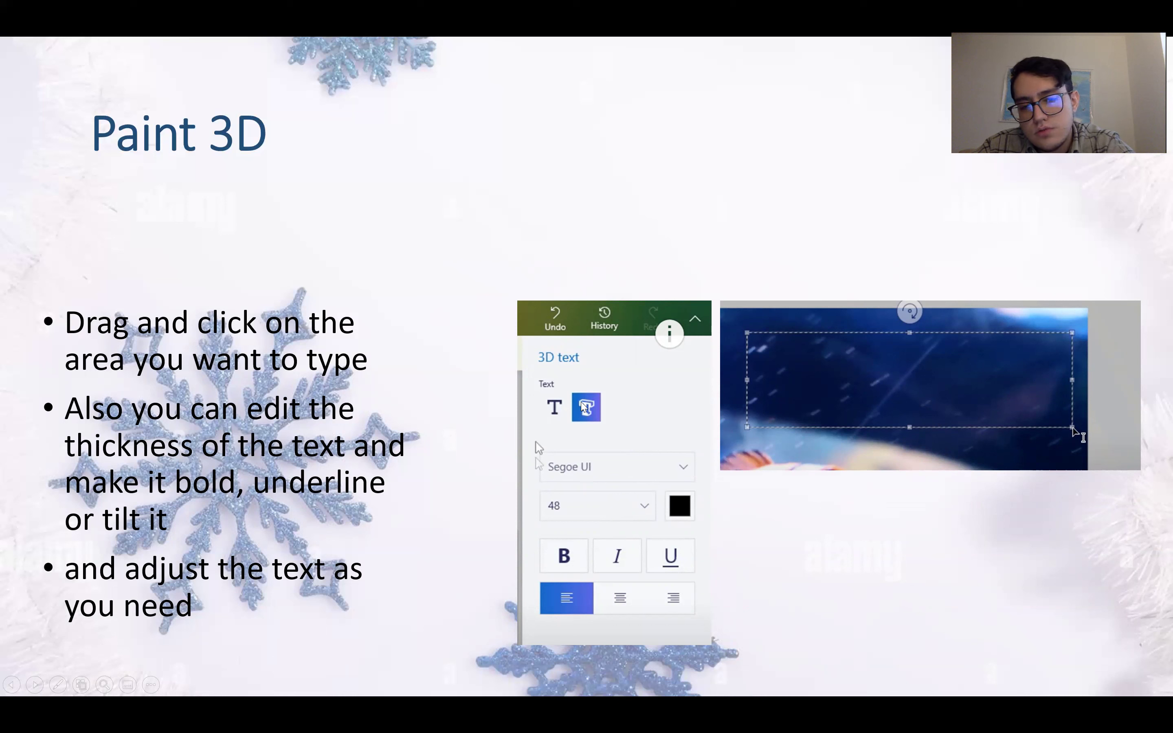
- Highlight the bold, italic, underline and alignment text options on the slide
{"action": "left_click", "coordinate": [628, 466]}
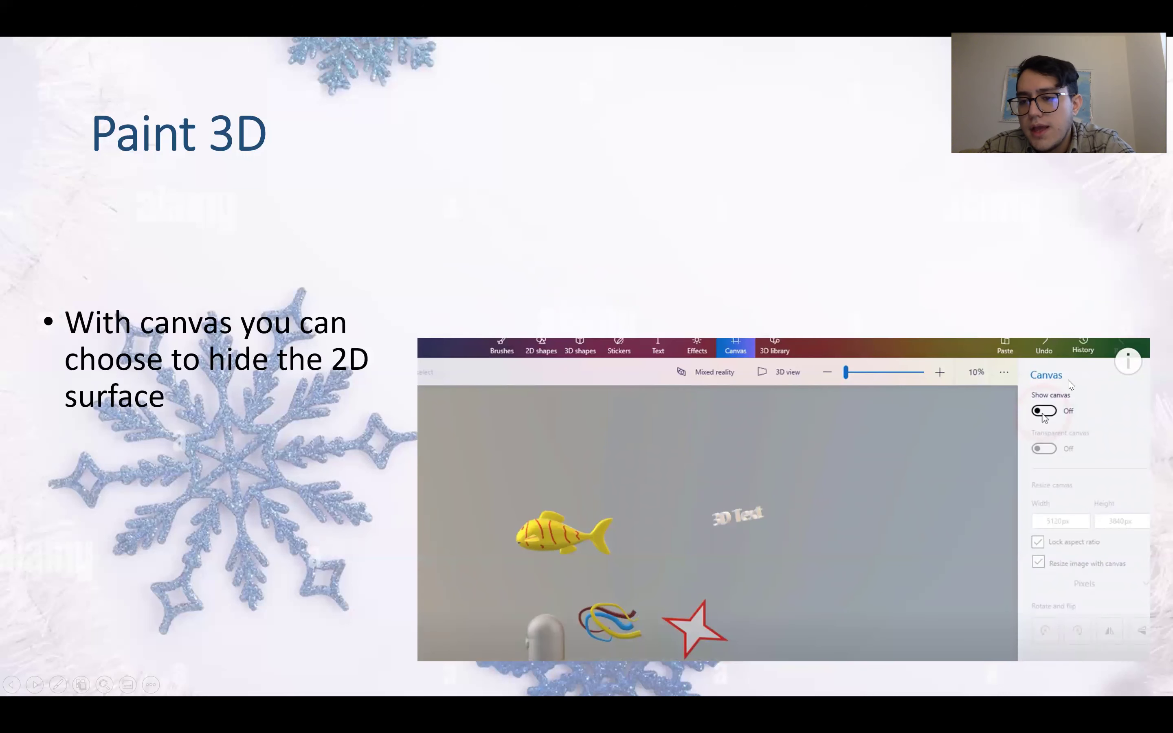
- Advance past the Canvas slide and reveal the bullet about mixed reality via webcam
{"action": "left_click", "coordinate": [1056, 425]}
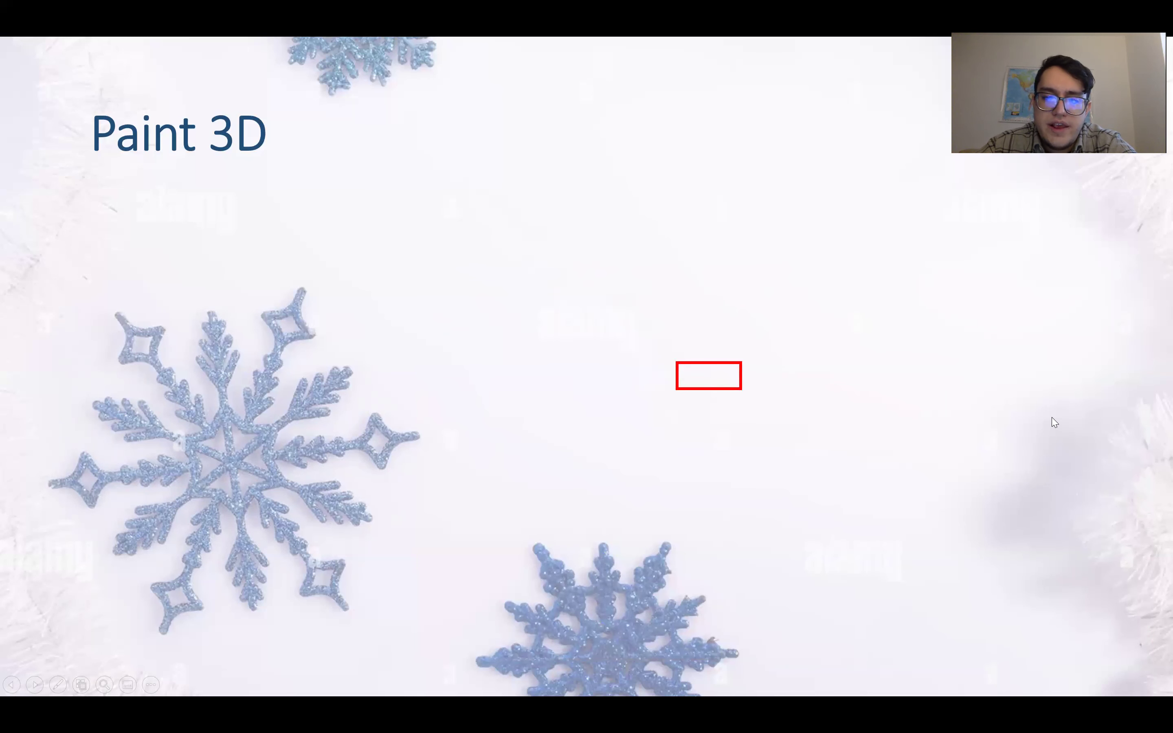
{"action": "left_click", "coordinate": [1054, 422]}
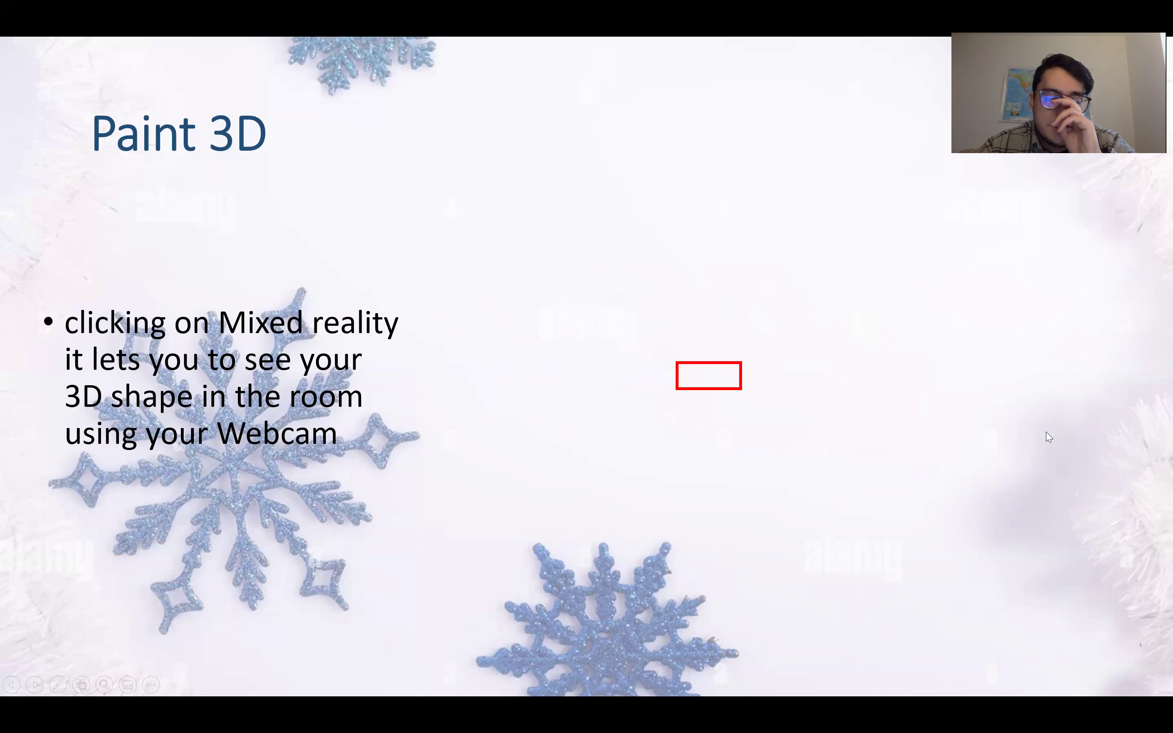
- Reveal the Mixed reality picture and move to the 'turn off the webcam' slide
{"action": "left_click", "coordinate": [261, 345]}
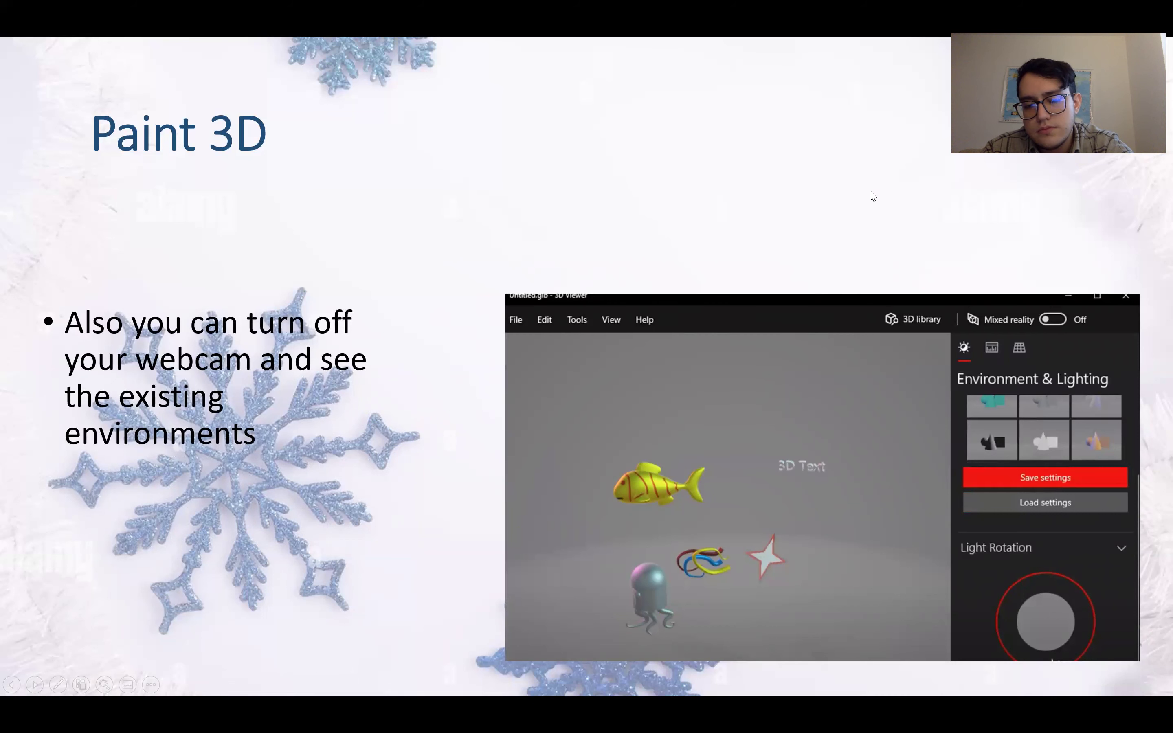
- Present the Save as slide's menu and save-options screenshots, then exit to slide 16
{"action": "left_click", "coordinate": [867, 197]}
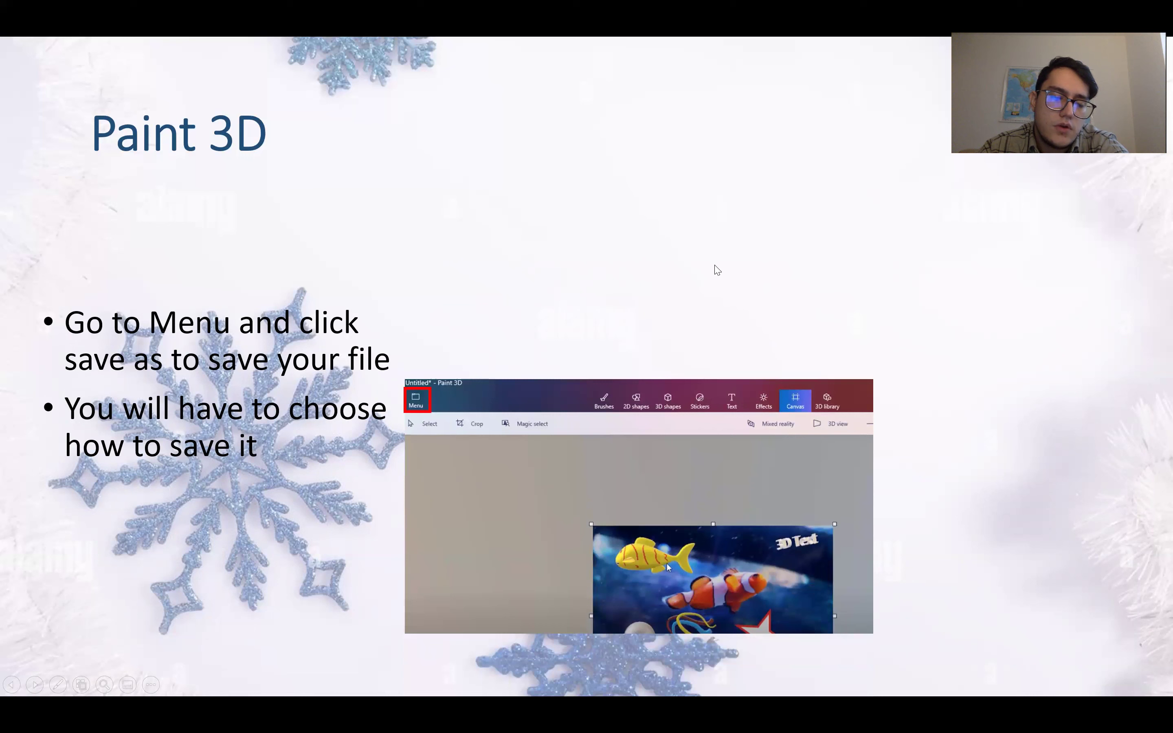
{"action": "left_click", "coordinate": [717, 270]}
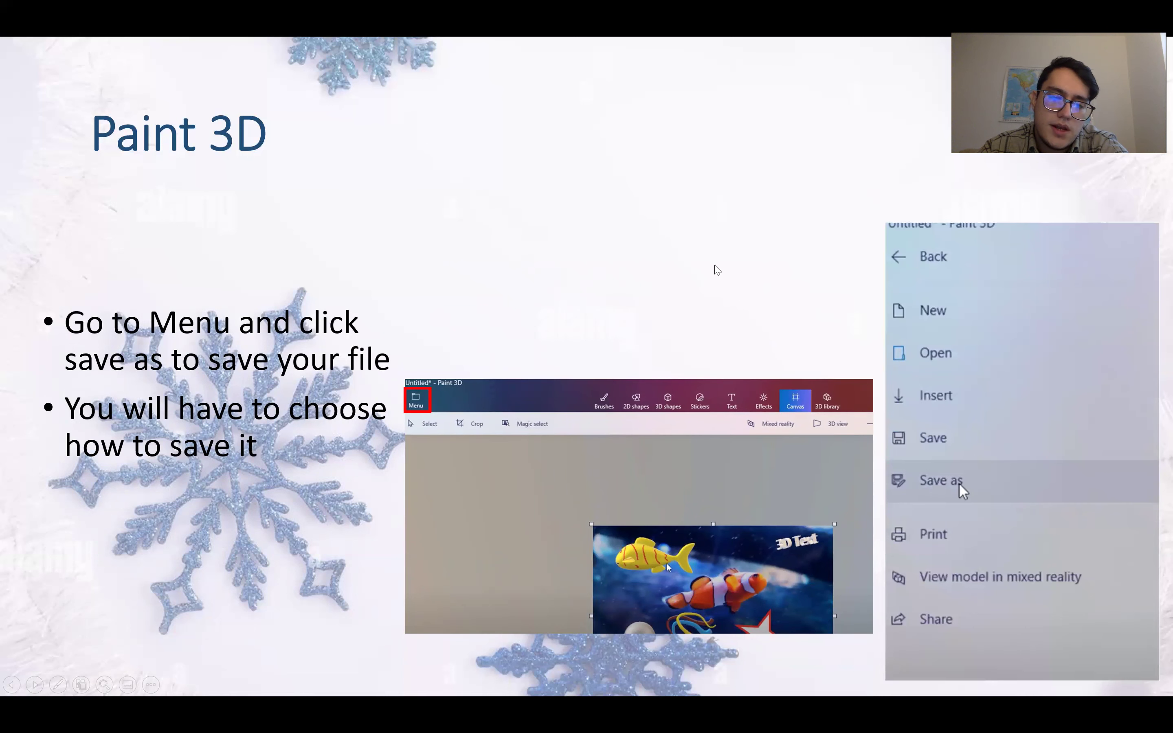
{"action": "left_click", "coordinate": [717, 270]}
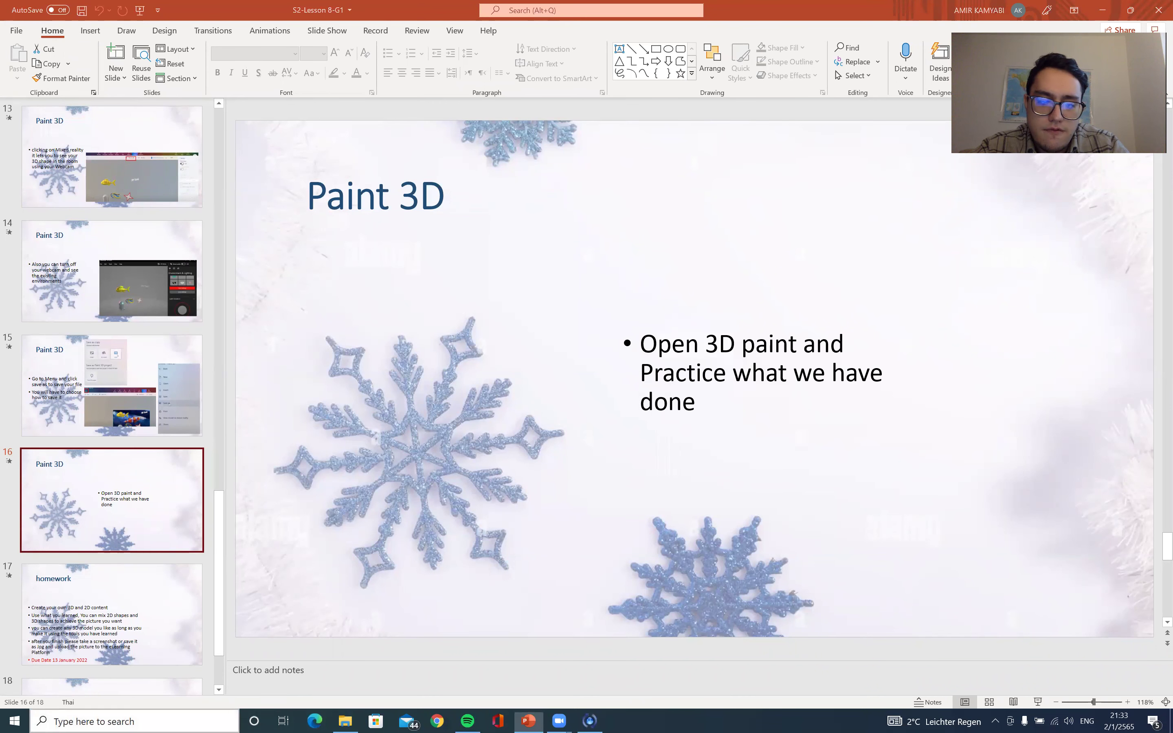
- Search 'pai' in Windows Search and launch Paint 3D from the results
{"action": "key", "text": "super+s"}
{"action": "type", "text": "pai"}
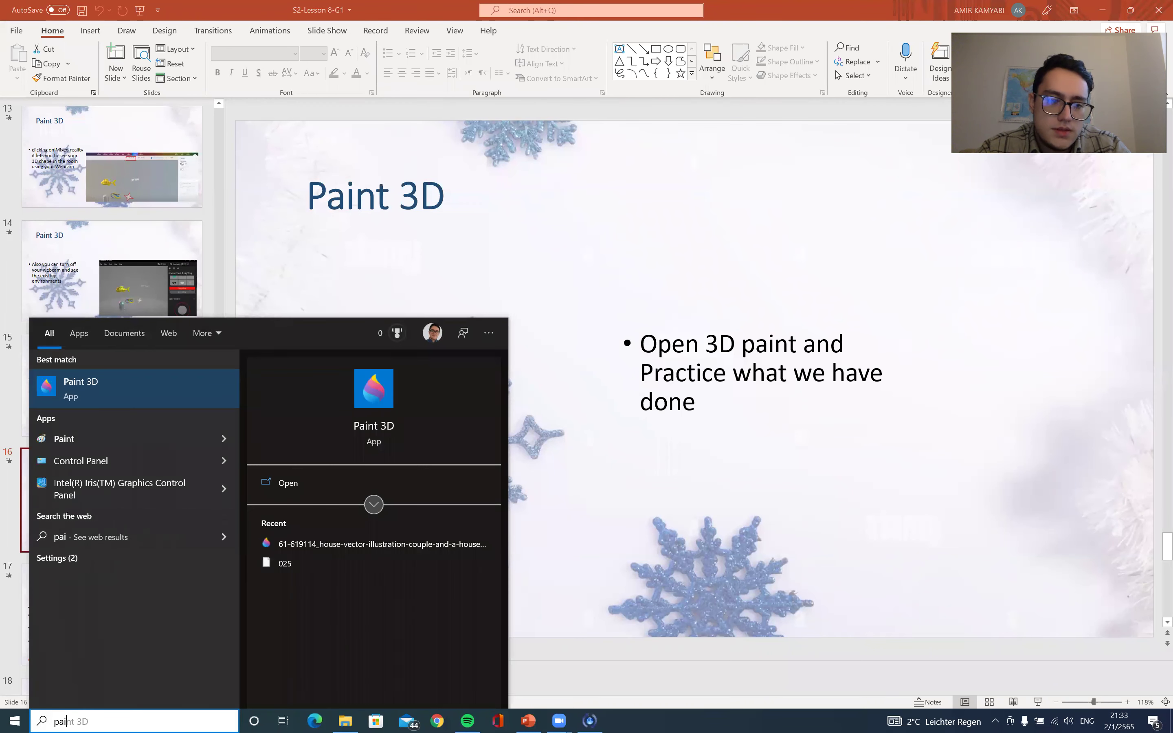
{"action": "left_click", "coordinate": [113, 385]}
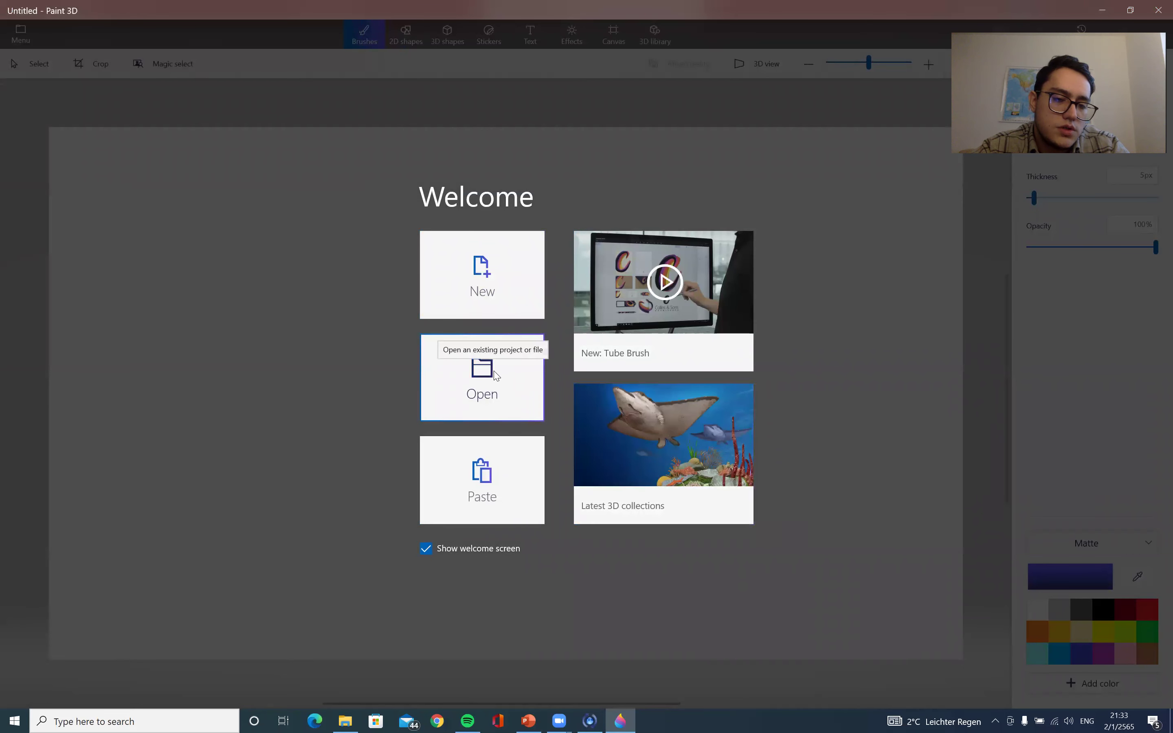
- Create a new blank canvas and browse the 3D library's categories like Animals, Space, Dinosaurs
{"action": "left_click", "coordinate": [480, 272]}
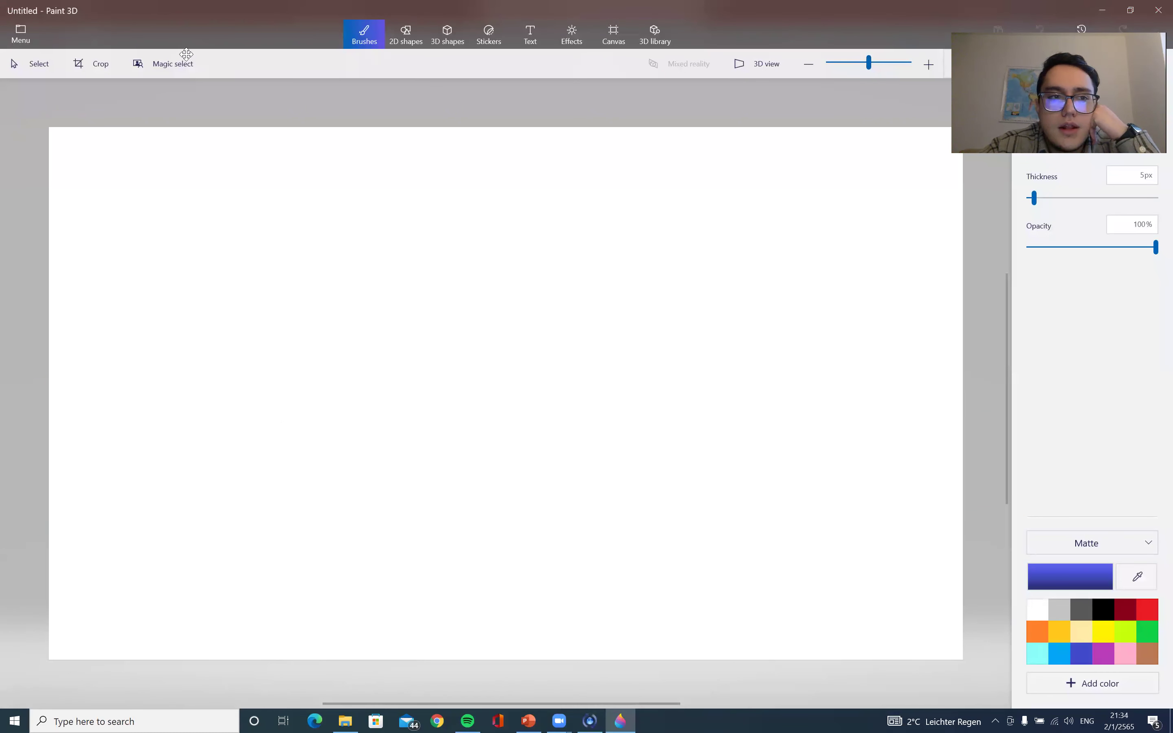
{"action": "left_click_drag", "start_coordinate": [186, 53], "coordinate": [187, 55]}
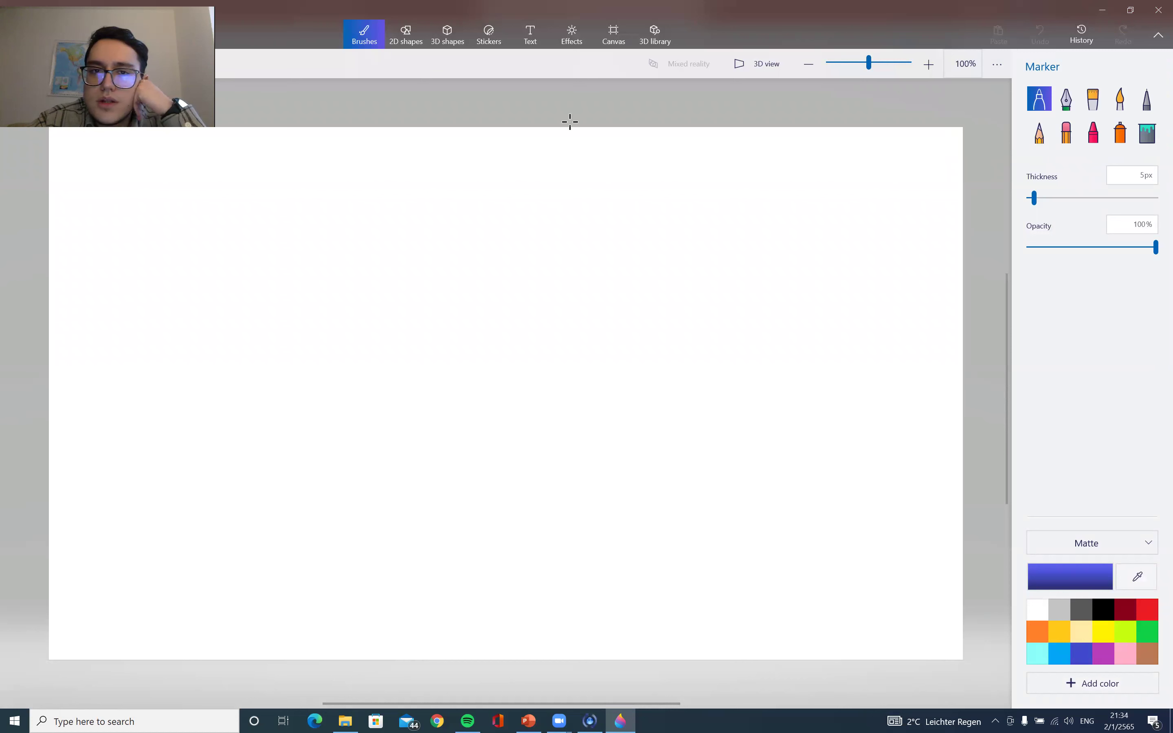
{"action": "left_click", "coordinate": [447, 34]}
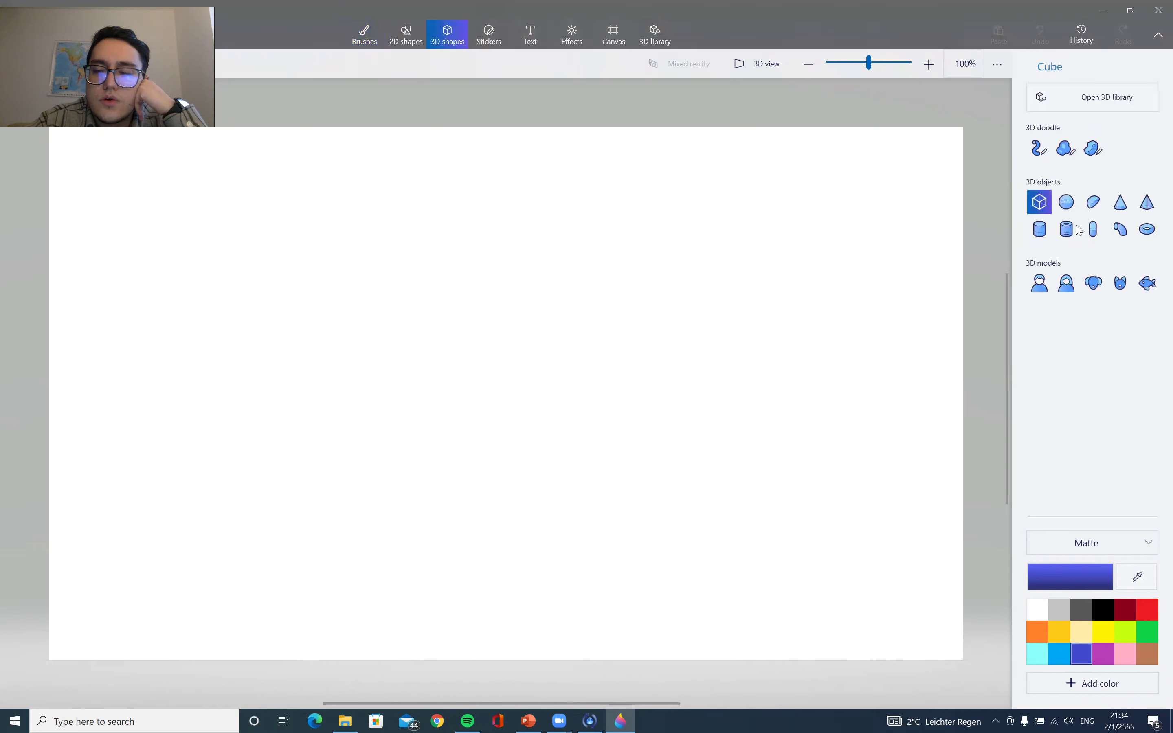
{"action": "left_click", "coordinate": [1102, 97]}
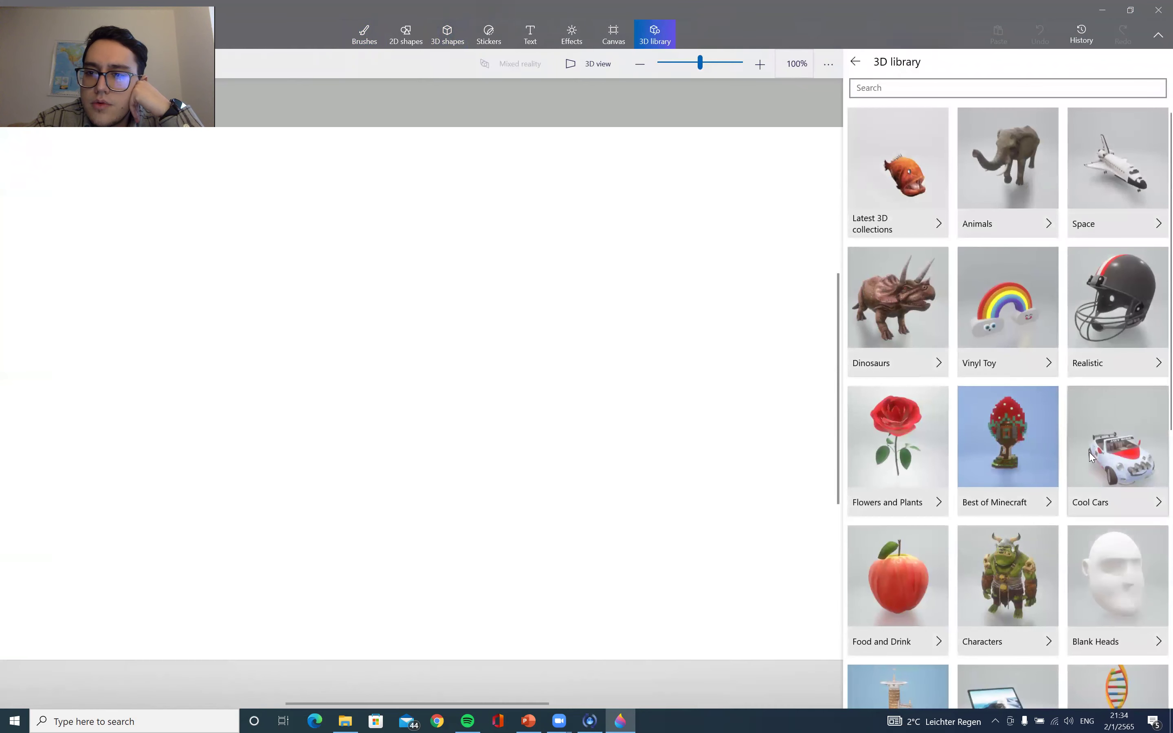
{"action": "scroll", "coordinate": [1040, 406], "scroll_direction": "down", "scroll_amount": 5}
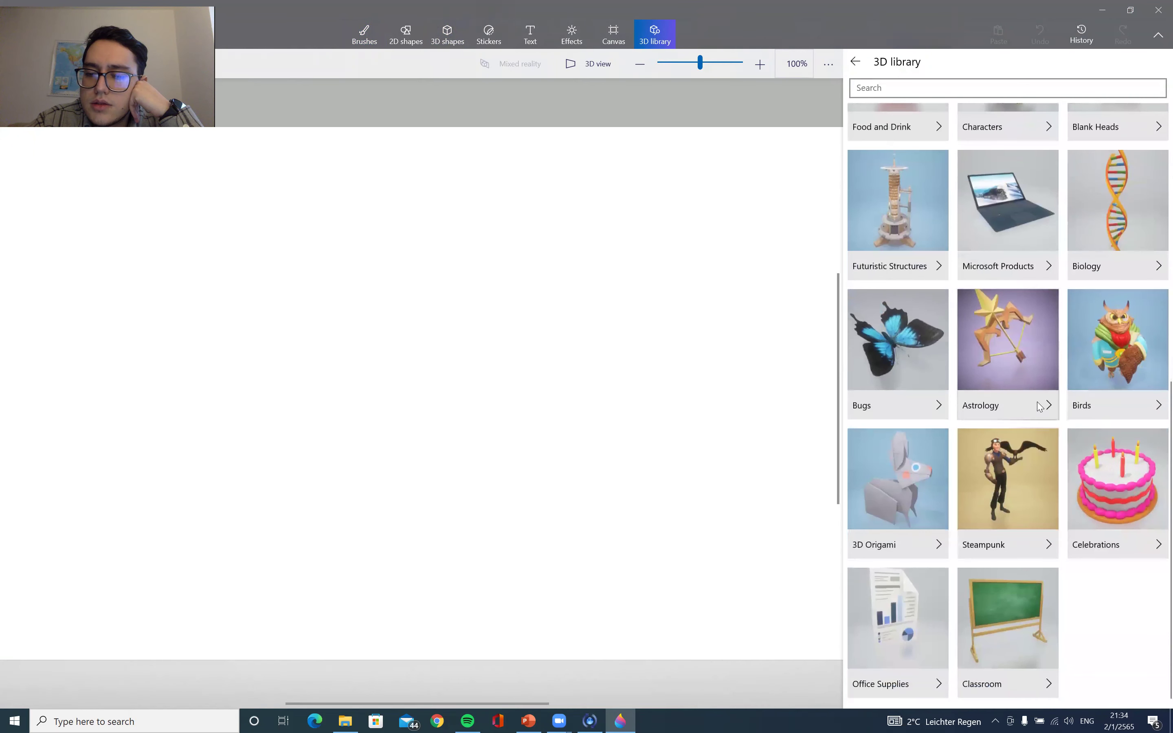
{"action": "scroll", "coordinate": [1039, 406], "scroll_direction": "up", "scroll_amount": 5}
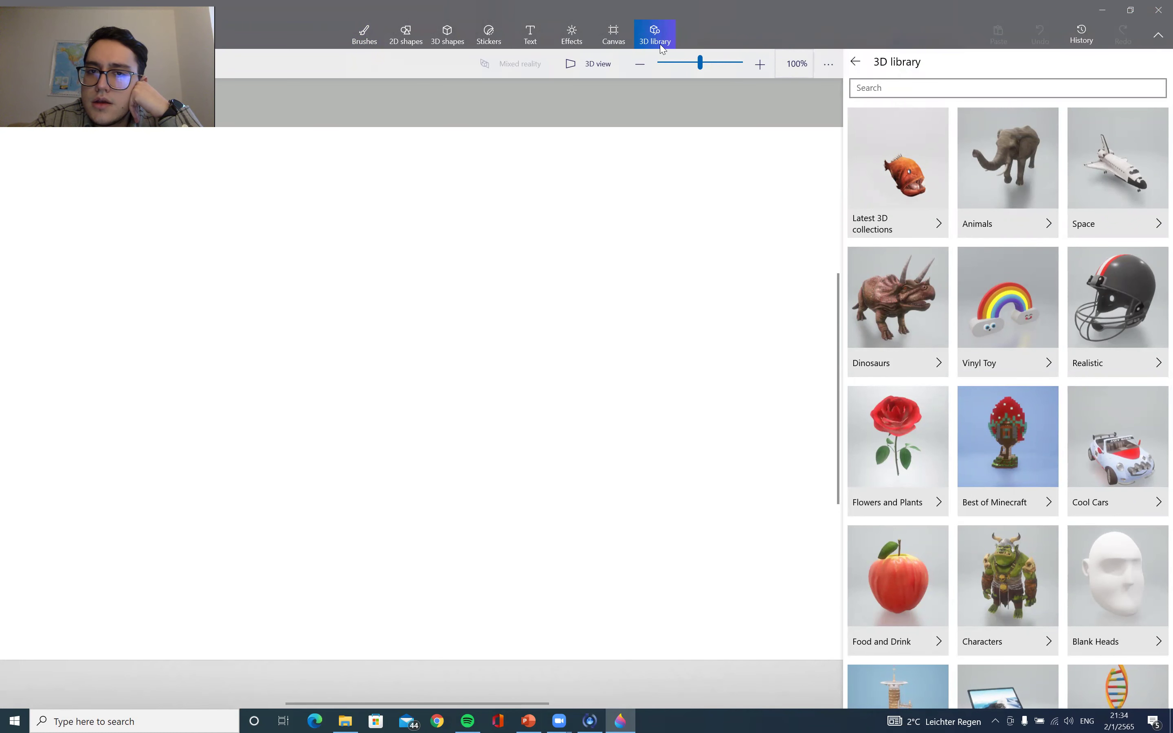
- Draw a blue 3D fish on the canvas and tilt it about 14 degrees
{"action": "left_click", "coordinate": [447, 35]}
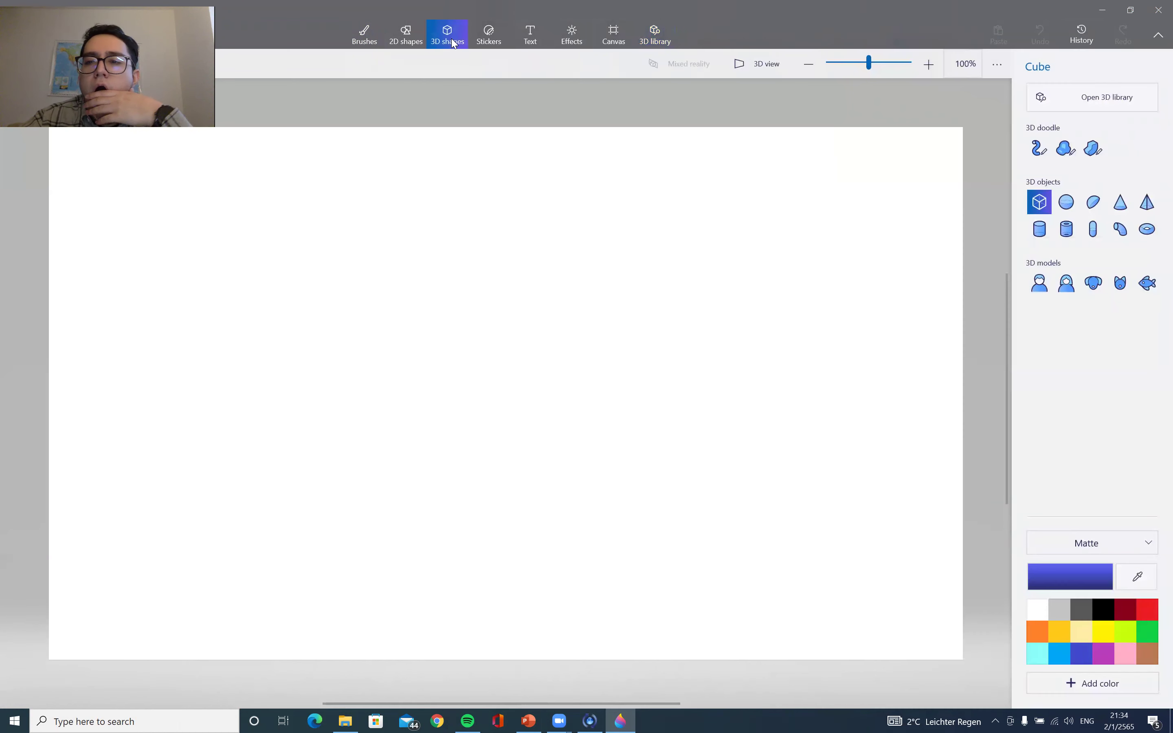
{"action": "left_click", "coordinate": [1147, 285]}
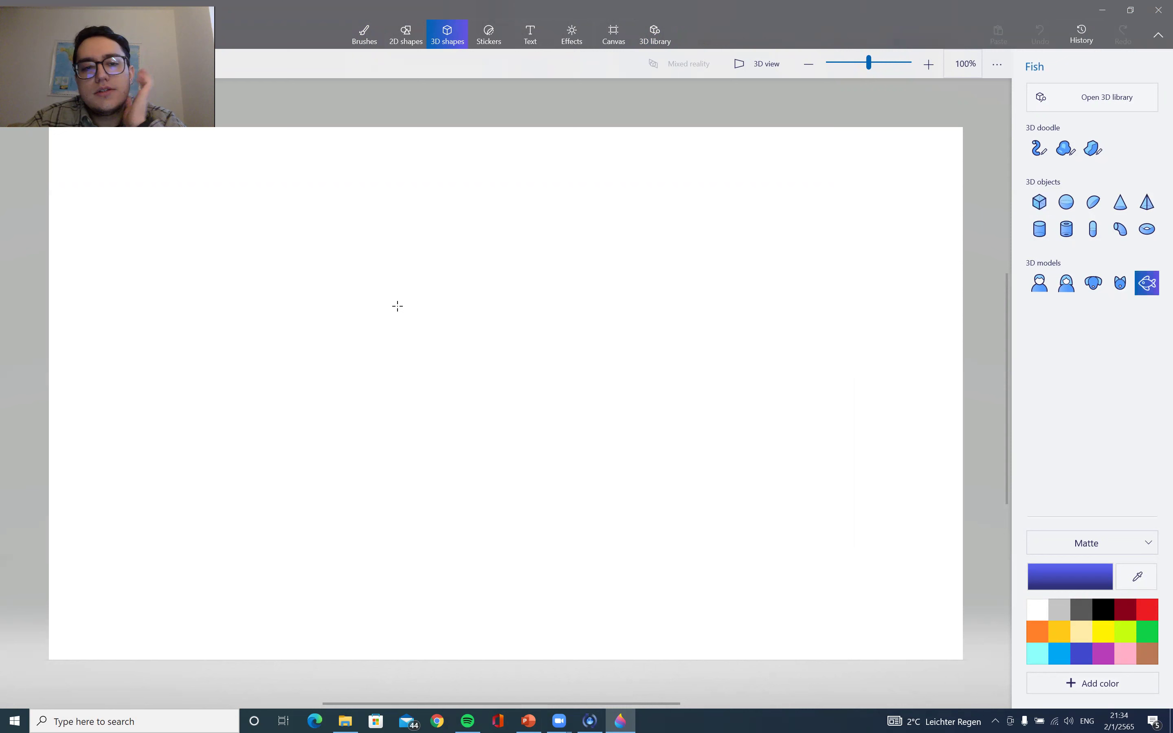
{"action": "left_click_drag", "start_coordinate": [395, 300], "coordinate": [662, 420]}
{"action": "left_click", "coordinate": [463, 382]}
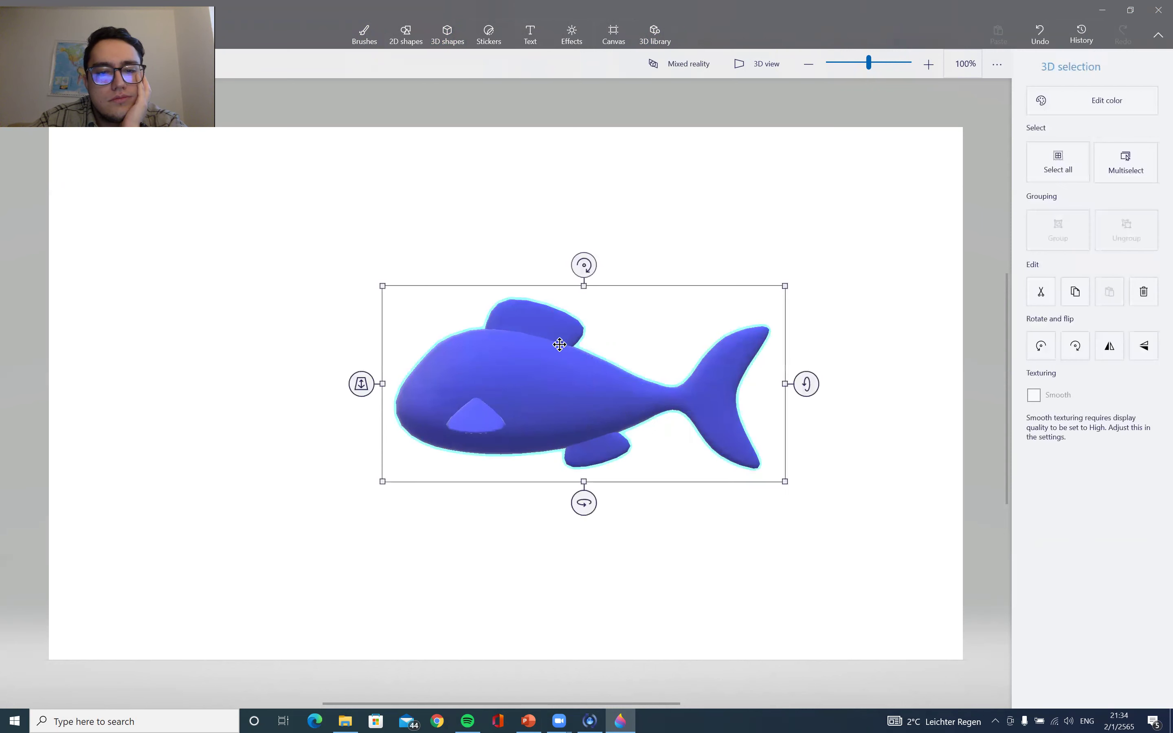
{"action": "left_click_drag", "start_coordinate": [585, 501], "coordinate": [646, 503]}
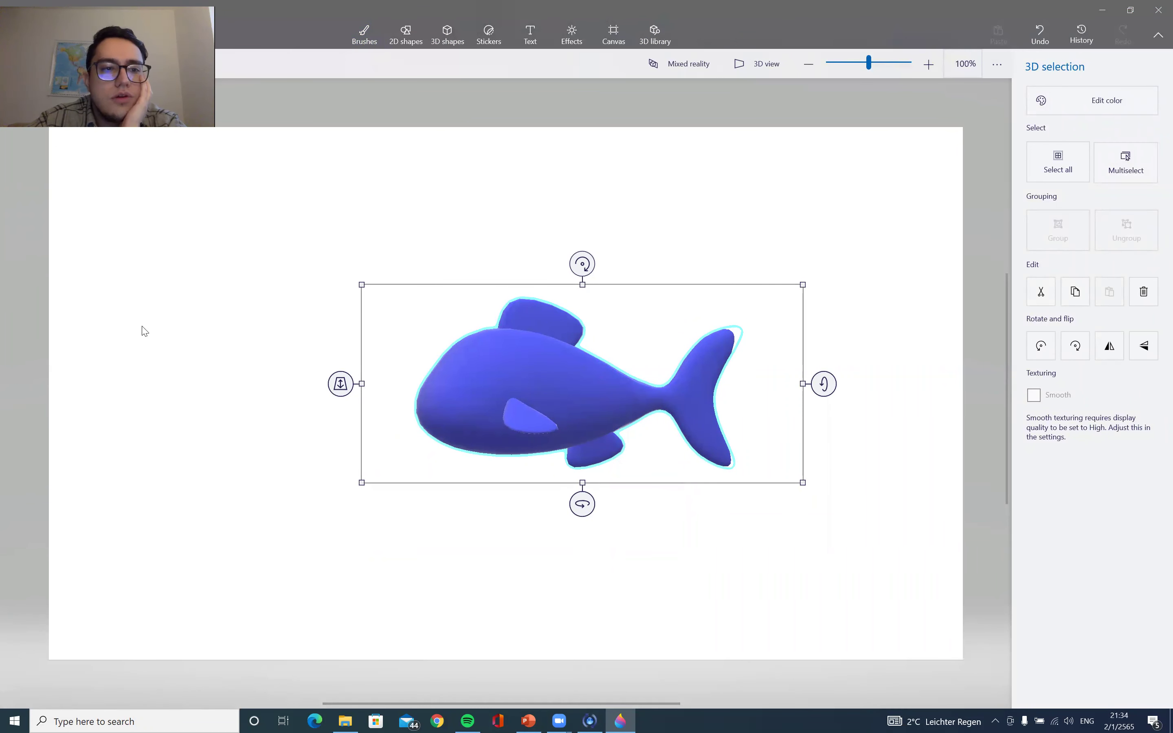
- Browse the PowerPoint slides on colours, 90-degree rotation and flipping, then return to Paint 3D
{"action": "key", "text": "alt+Tab"}
{"action": "scroll", "coordinate": [208, 379], "scroll_direction": "up", "scroll_amount": 5}
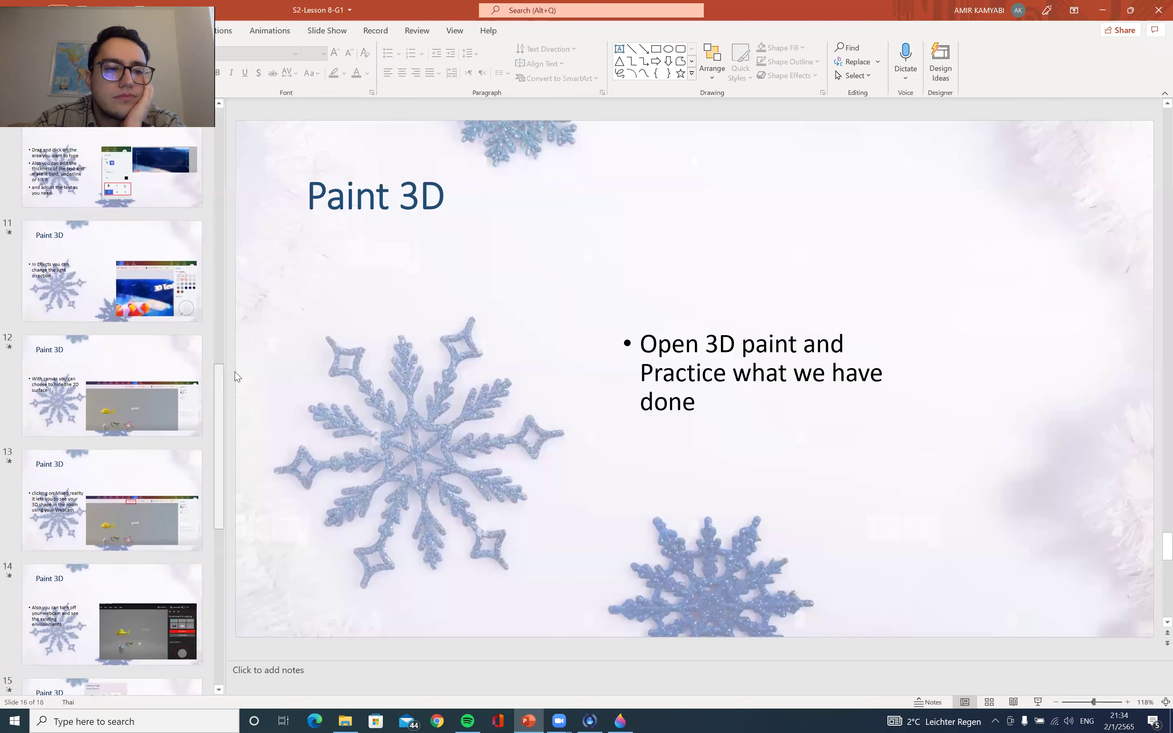
{"action": "scroll", "coordinate": [145, 378], "scroll_direction": "up", "scroll_amount": 15}
{"action": "left_click", "coordinate": [148, 289]}
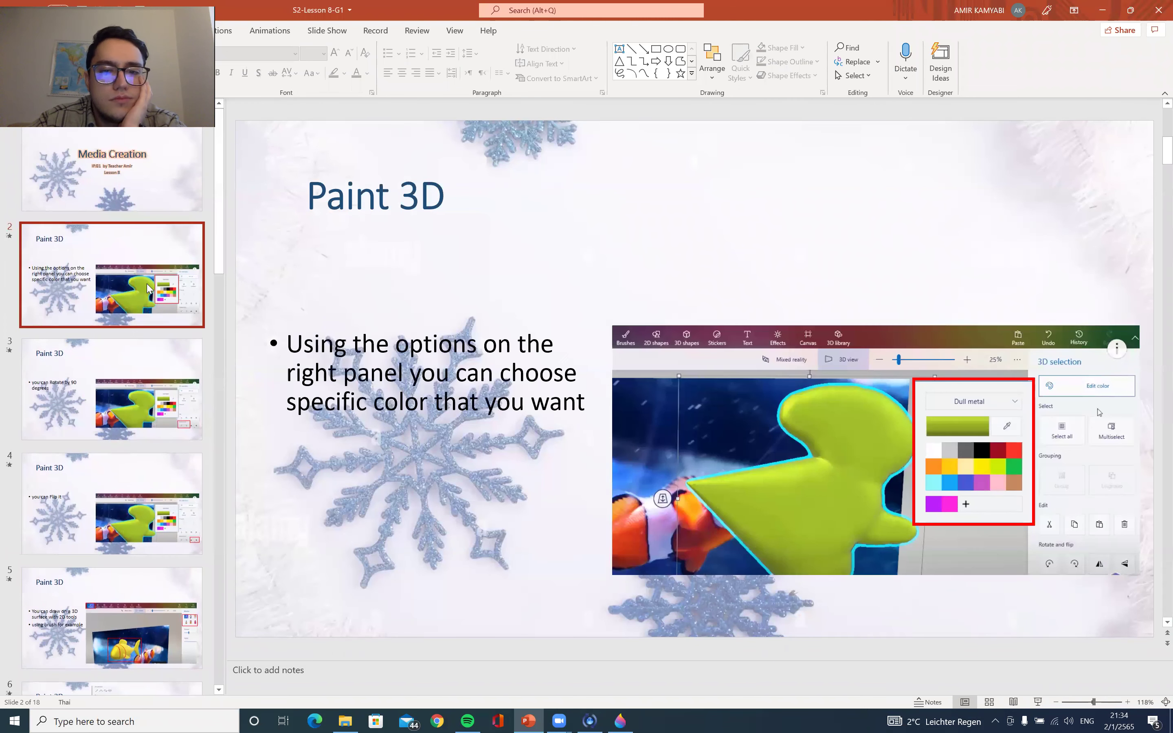
{"action": "left_click", "coordinate": [73, 395]}
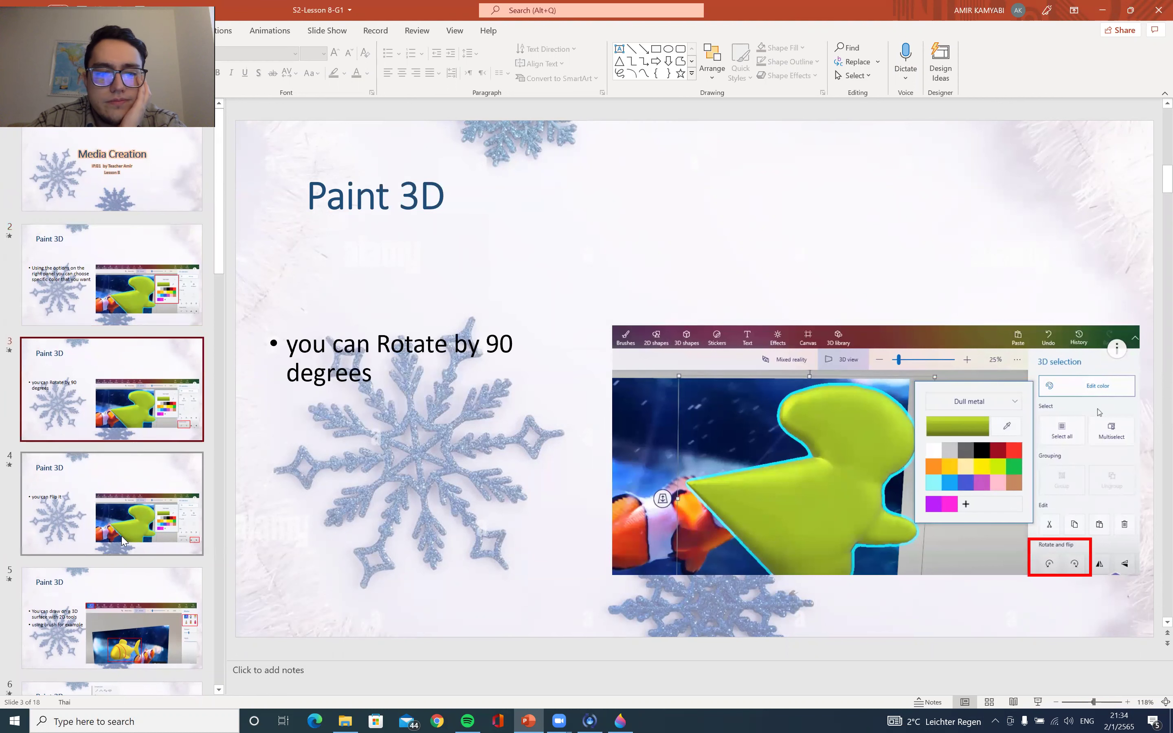
{"action": "left_click", "coordinate": [124, 541]}
{"action": "scroll", "coordinate": [121, 388], "scroll_direction": "down", "scroll_amount": 2}
{"action": "left_click", "coordinate": [117, 252]}
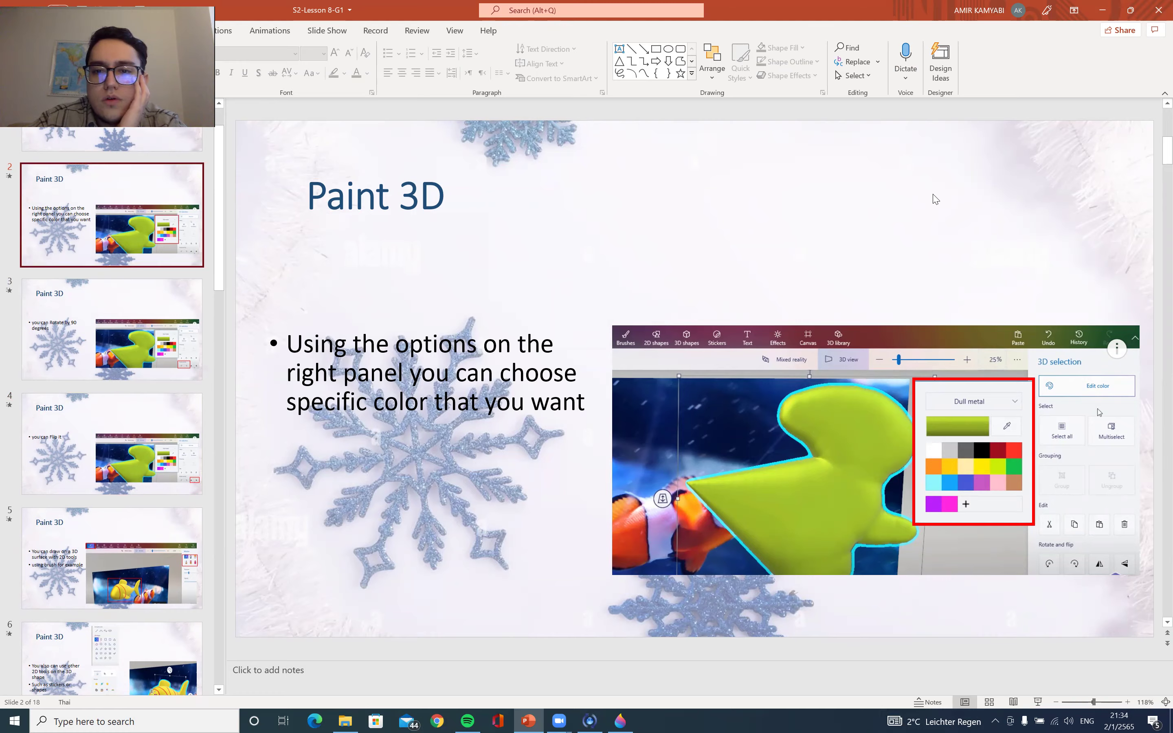
{"action": "key", "text": "alt+Tab"}
- Try dark grey and white on the fish, settle on golden yellow, and bring up the stickers
{"action": "left_click", "coordinate": [1105, 102]}
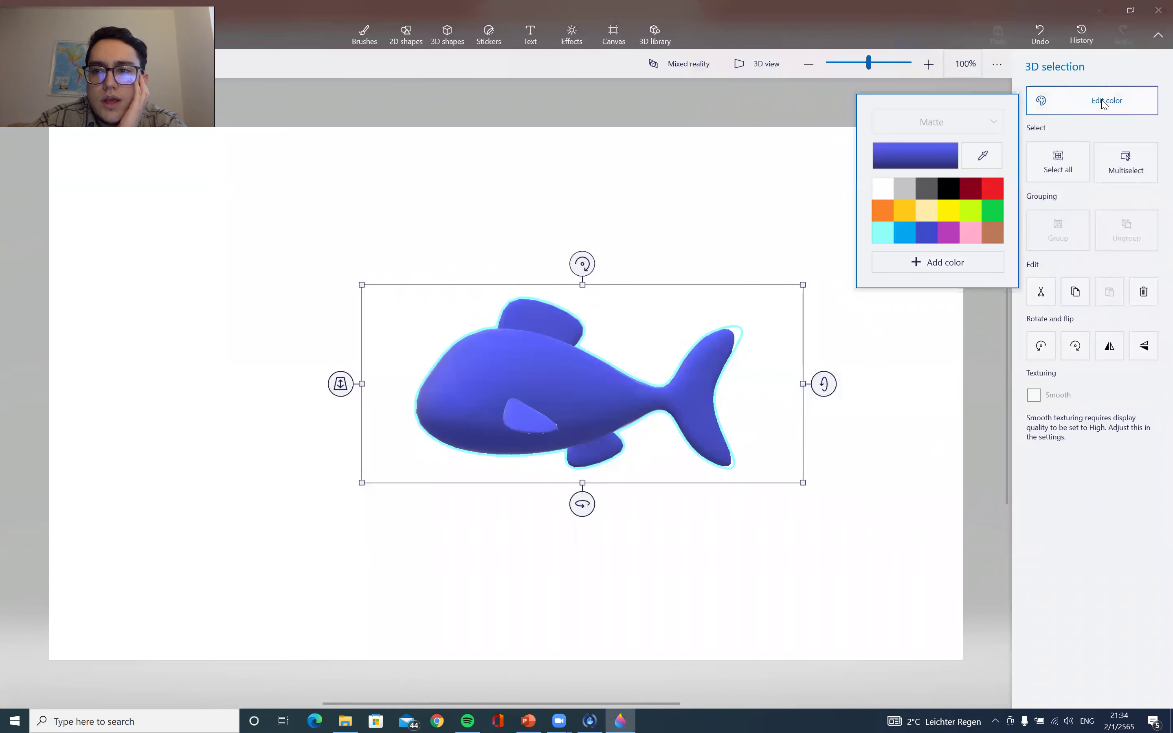
{"action": "left_click", "coordinate": [926, 189]}
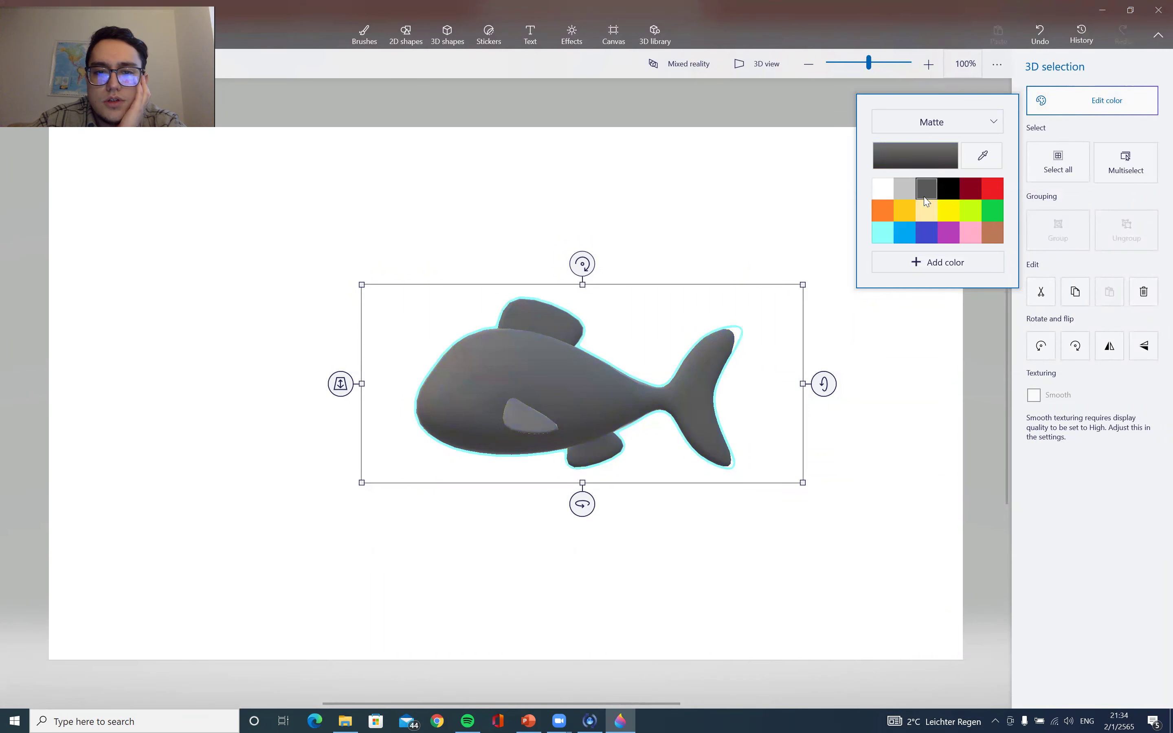
{"action": "left_click", "coordinate": [883, 189]}
{"action": "left_click", "coordinate": [904, 210]}
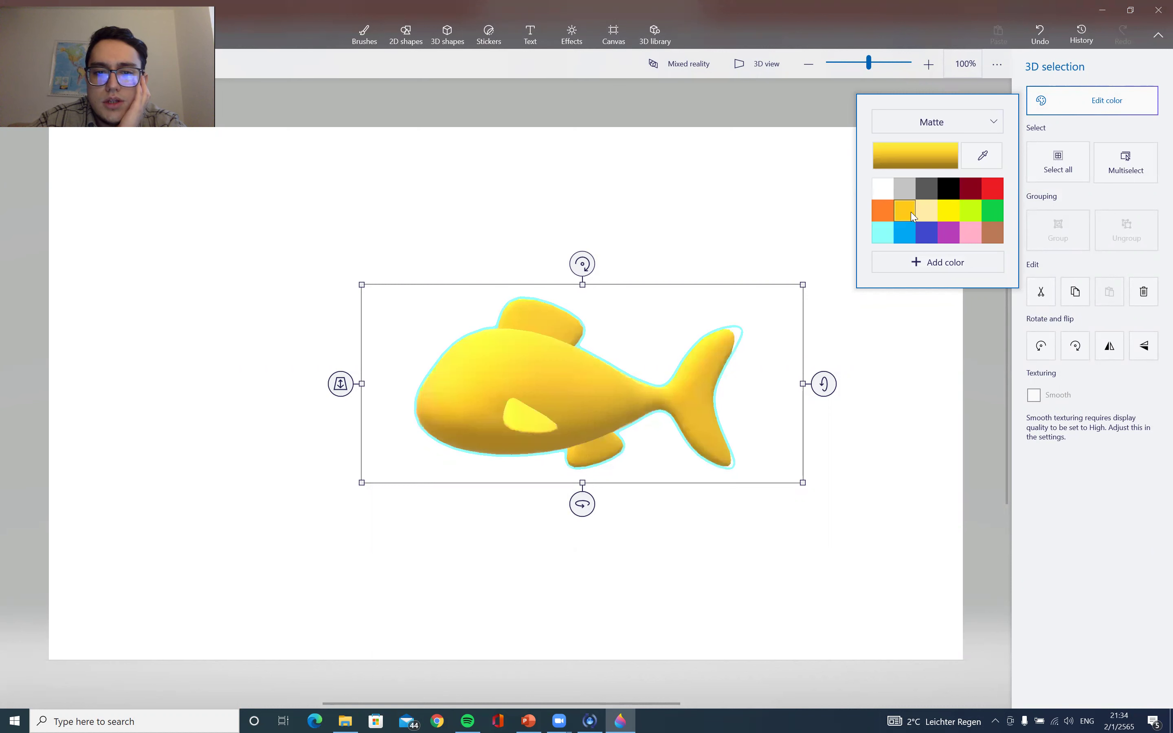
{"action": "left_click", "coordinate": [894, 391]}
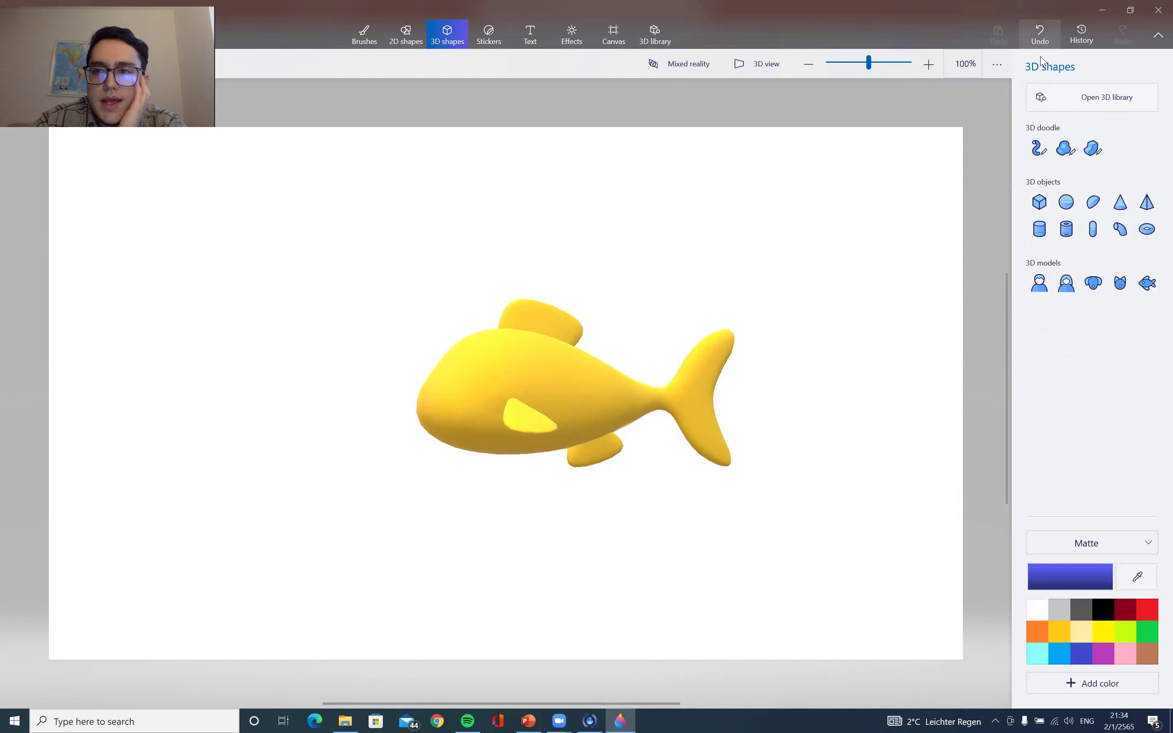
{"action": "left_click", "coordinate": [489, 33]}
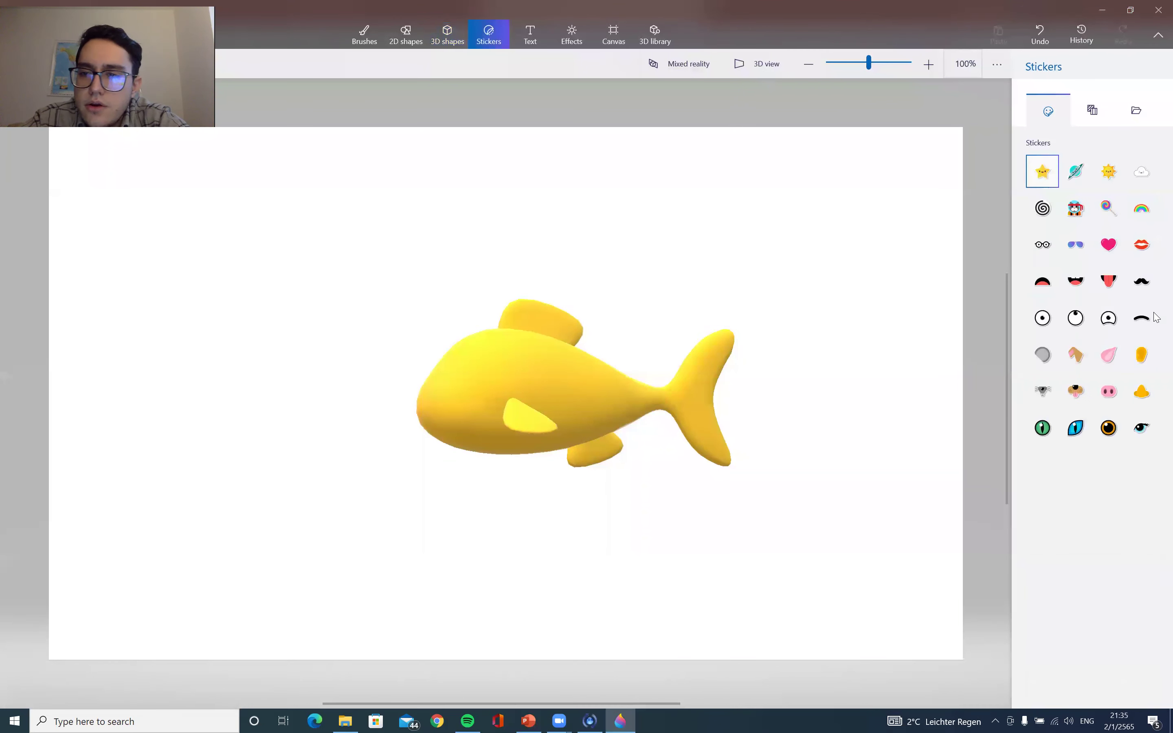
- Stamp the open-mouth grin sticker onto the front of the yellow fish's head
{"action": "left_click", "coordinate": [1076, 286]}
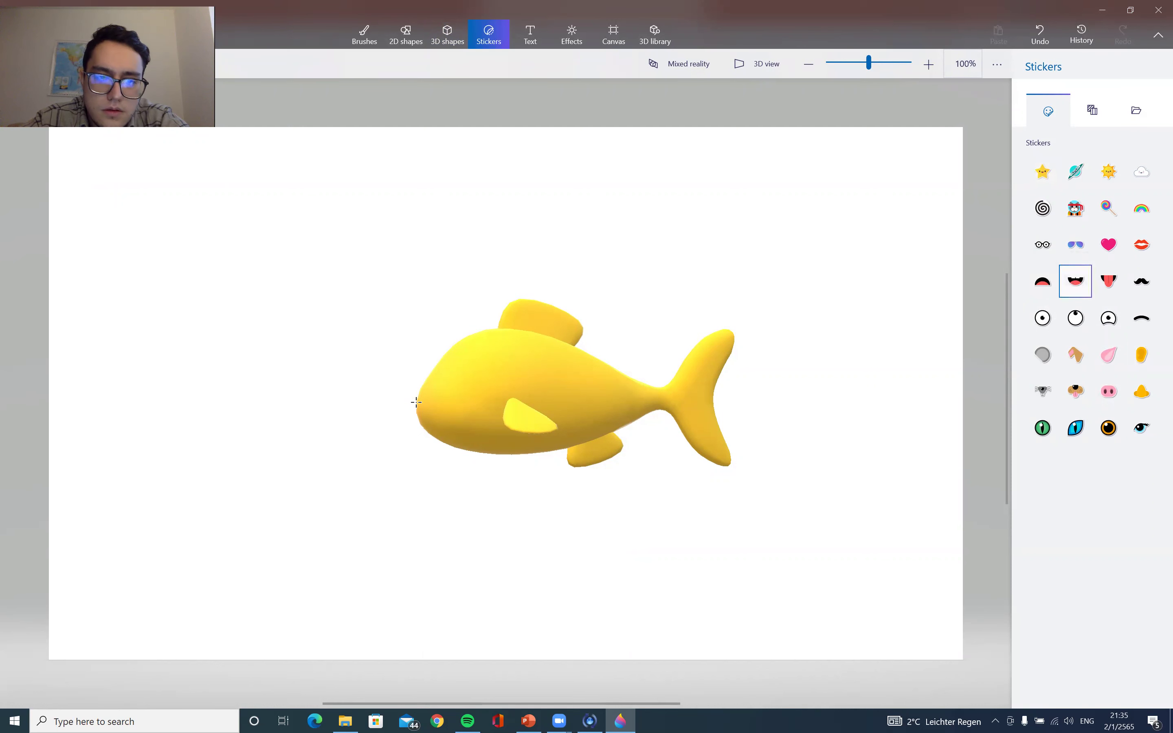
{"action": "mouse_move", "coordinate": [452, 426]}
{"action": "left_mouse_down"}
{"action": "mouse_move", "coordinate": [490, 422]}
{"action": "mouse_move", "coordinate": [448, 420]}
{"action": "left_mouse_up"}
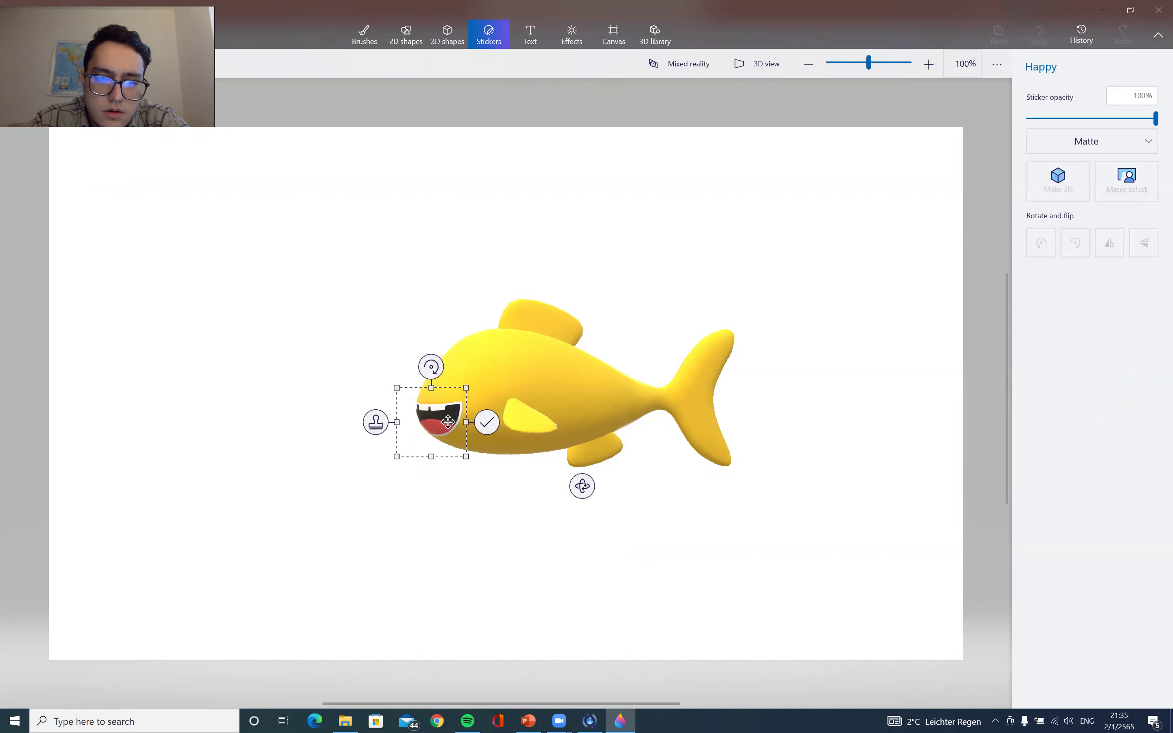
{"action": "left_click_drag", "start_coordinate": [582, 485], "coordinate": [558, 480]}
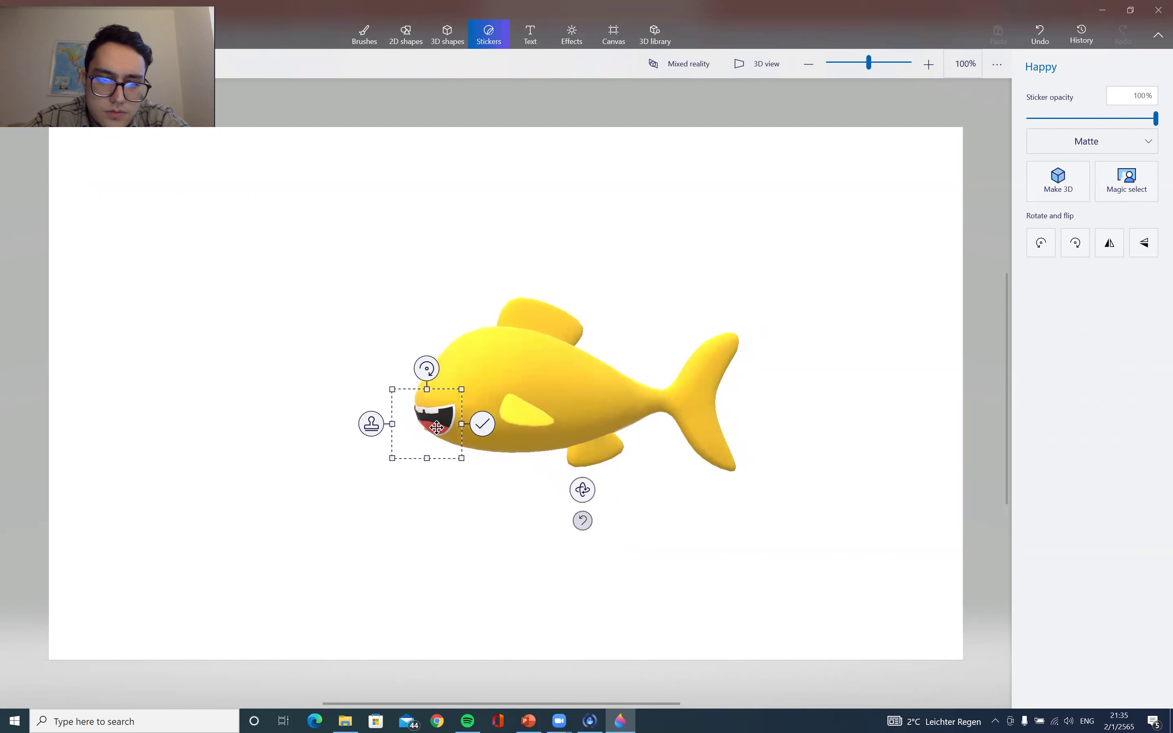
{"action": "left_click_drag", "start_coordinate": [437, 428], "coordinate": [443, 419]}
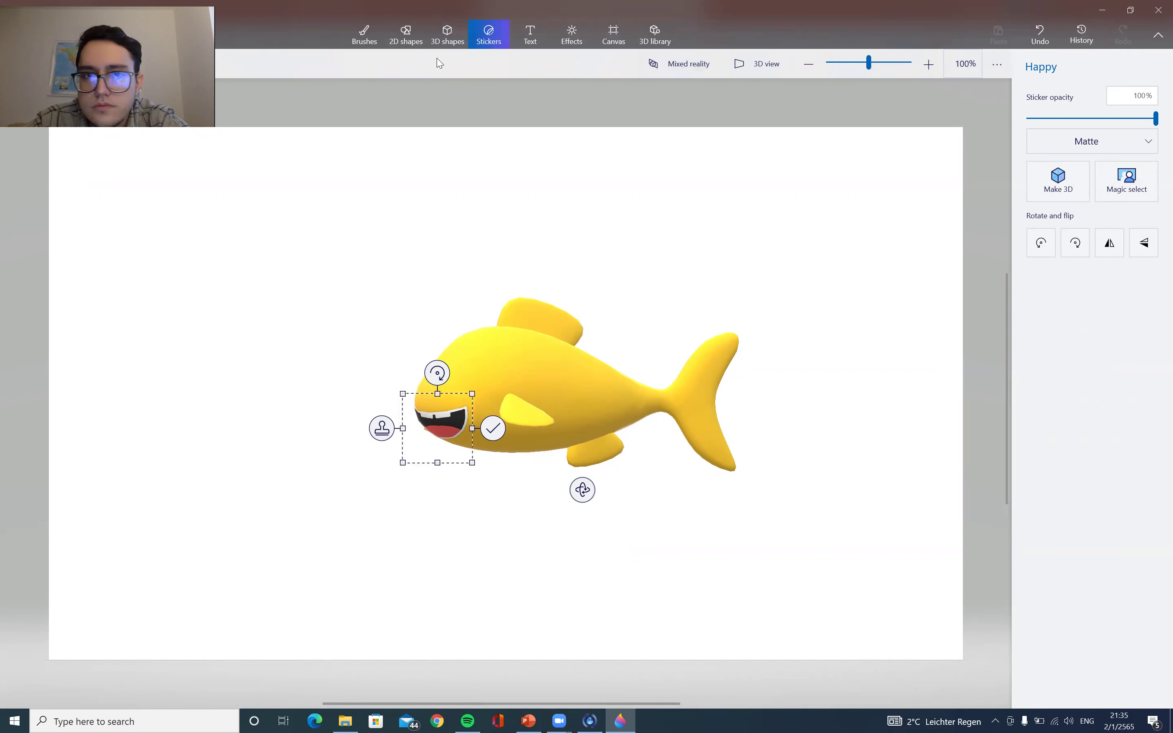
{"action": "left_click", "coordinate": [451, 35]}
- Add the plain eye sticker to the fish's head
{"action": "left_click", "coordinate": [491, 39]}
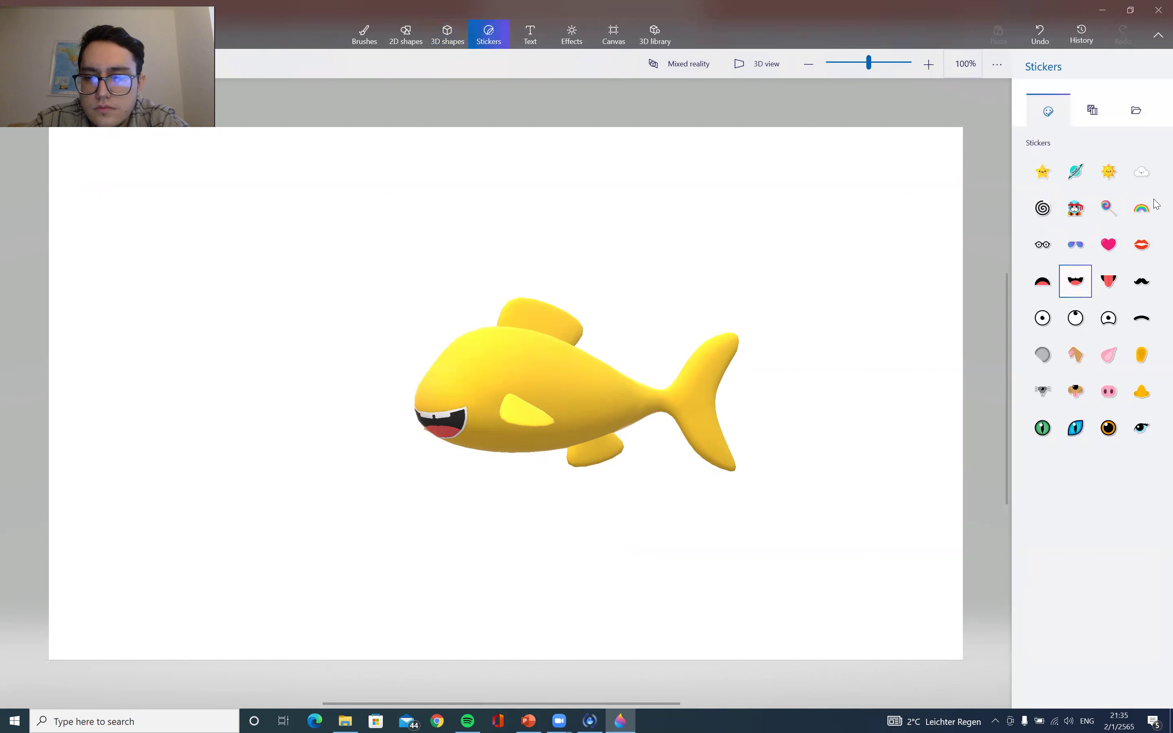
{"action": "left_click", "coordinate": [1042, 317]}
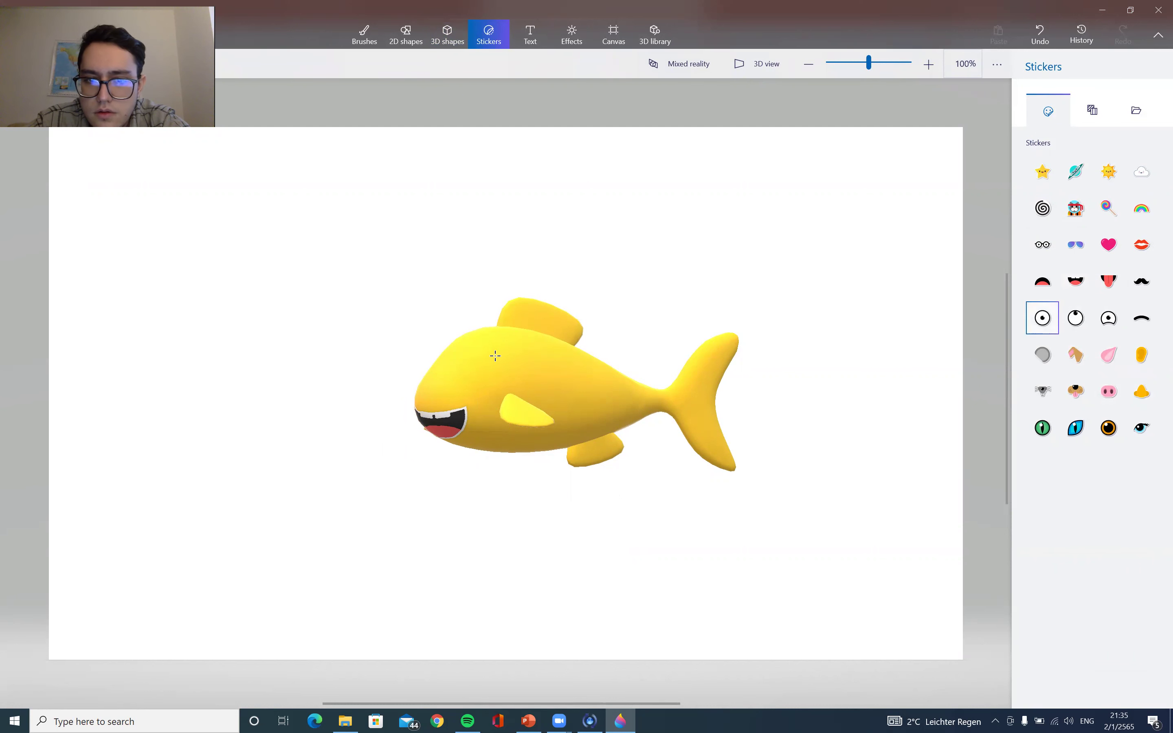
{"action": "mouse_move", "coordinate": [477, 359]}
{"action": "left_mouse_down"}
{"action": "mouse_move", "coordinate": [478, 379]}
{"action": "mouse_move", "coordinate": [447, 395]}
{"action": "mouse_move", "coordinate": [472, 370]}
{"action": "left_mouse_up"}
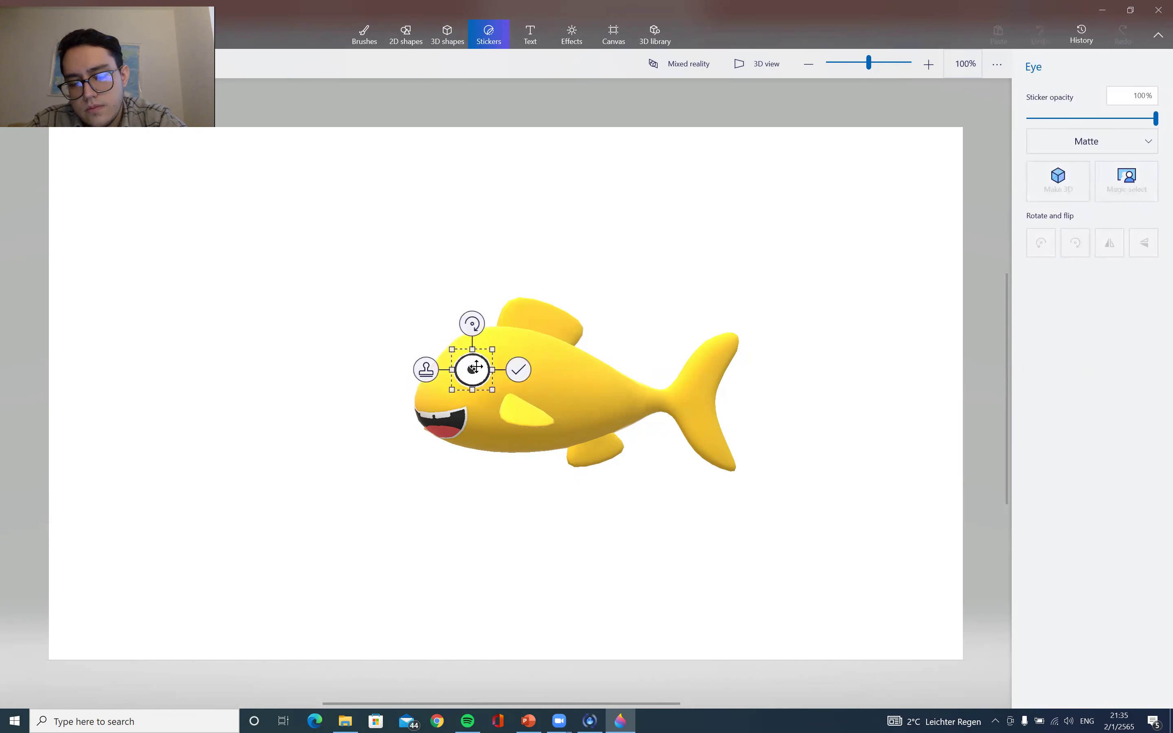
{"action": "left_click", "coordinate": [871, 466]}
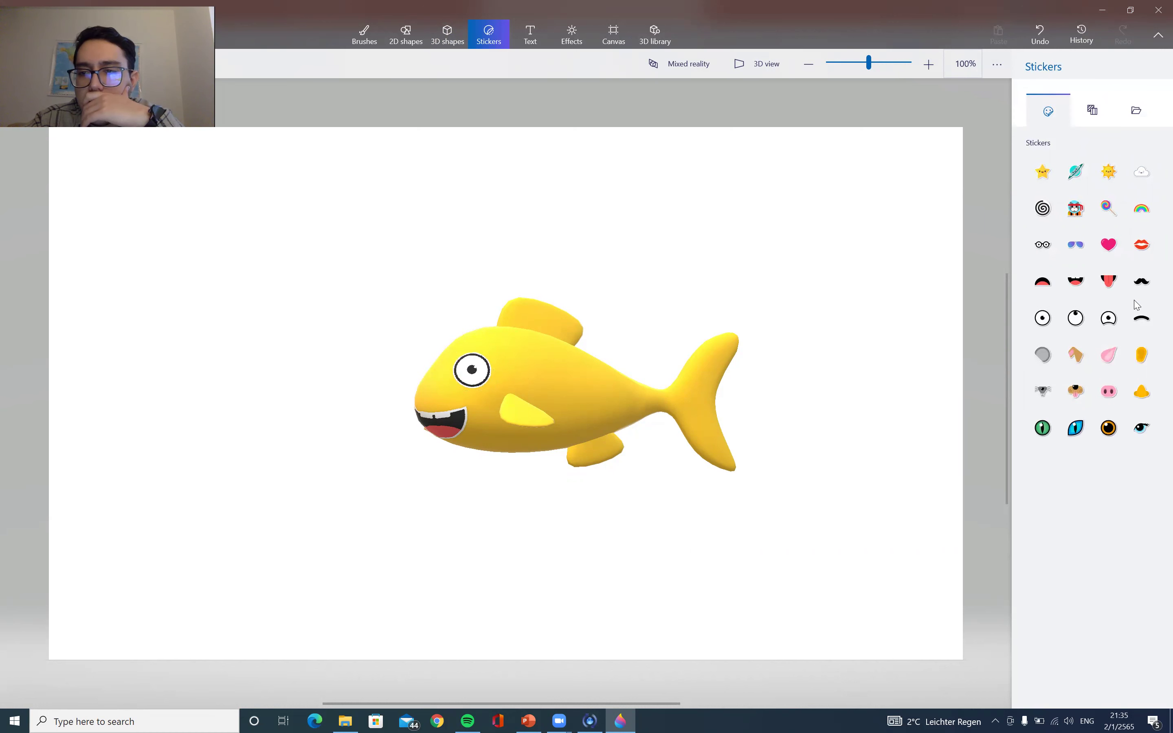
- Add the blue sunglasses sticker over the fish's face
{"action": "left_click", "coordinate": [1078, 245]}
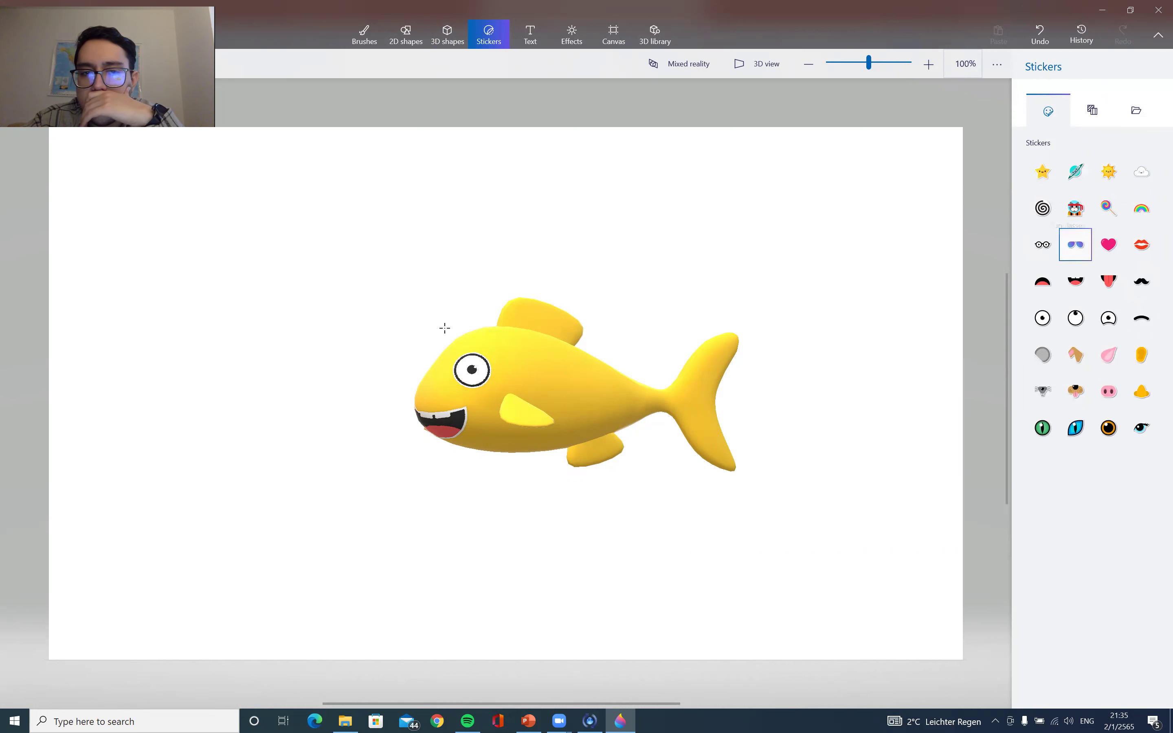
{"action": "left_click_drag", "start_coordinate": [415, 365], "coordinate": [451, 387]}
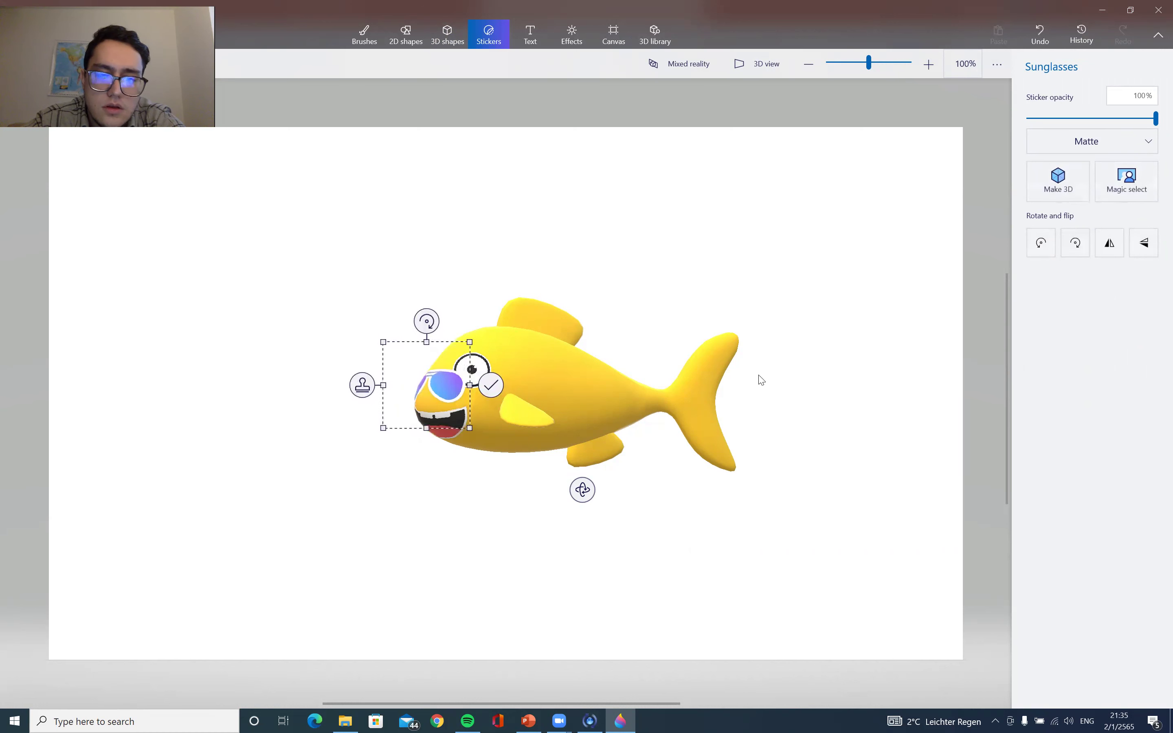
{"action": "left_click", "coordinate": [846, 267]}
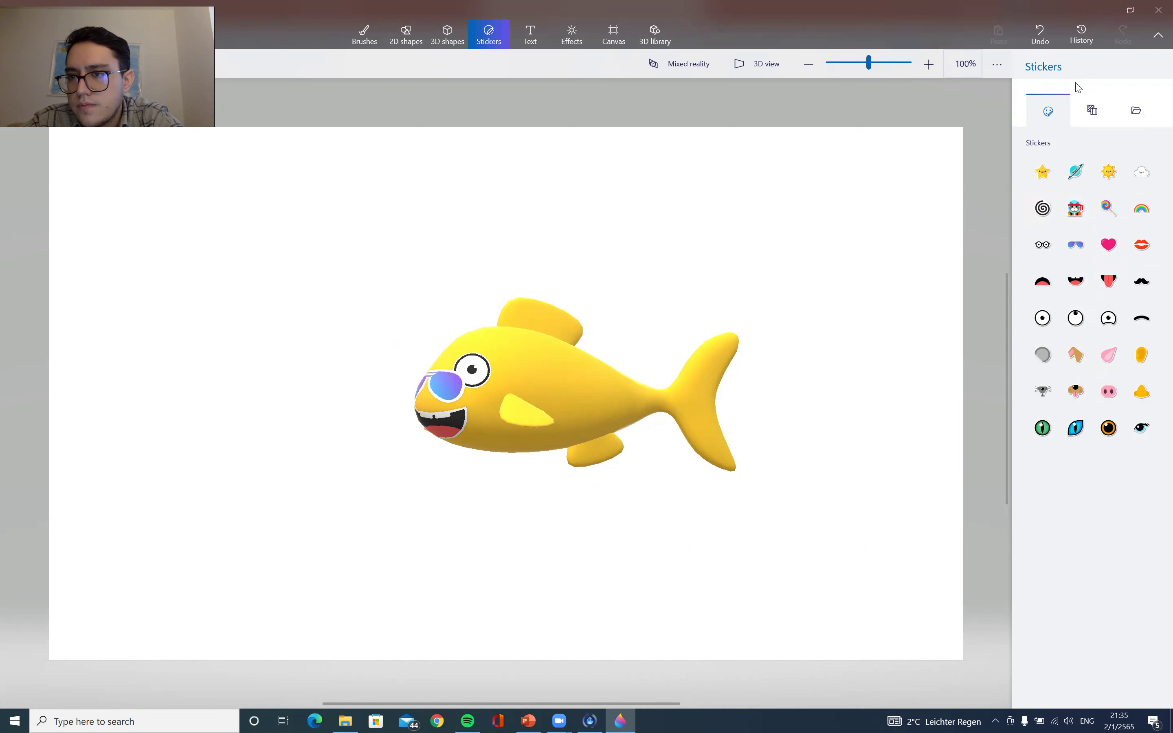
{"action": "left_click", "coordinate": [1096, 108]}
{"action": "left_click", "coordinate": [1047, 110]}
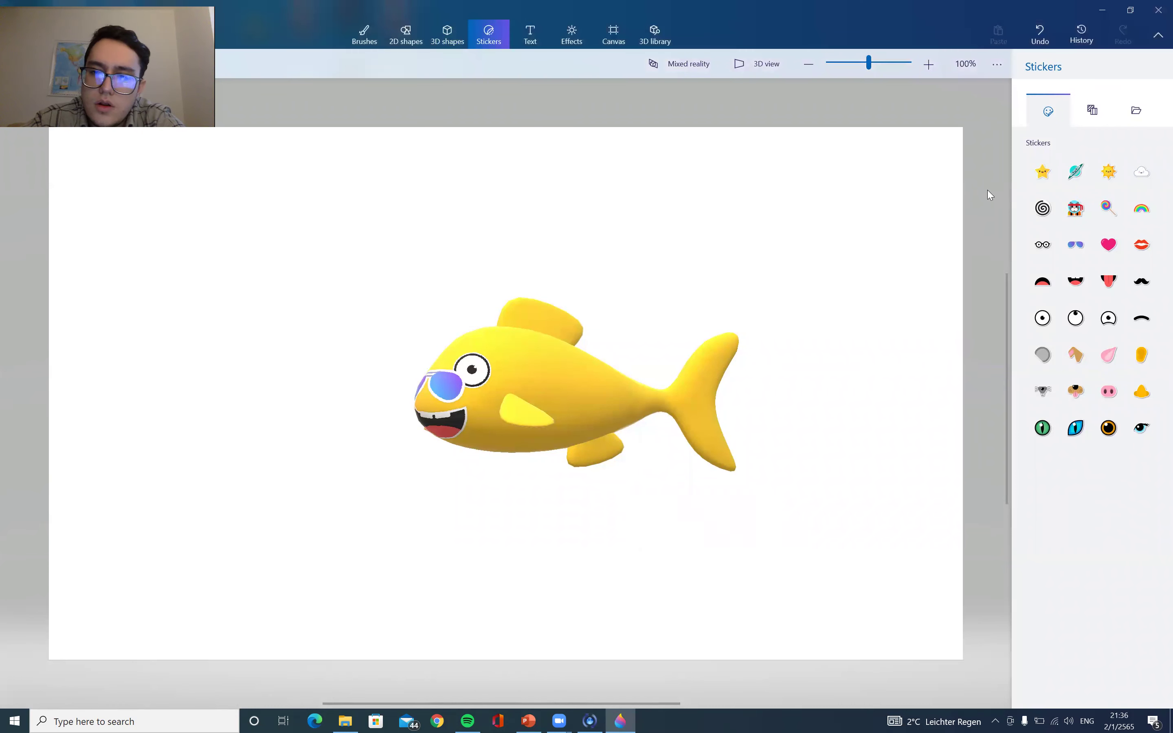
- With a 24px blue Marker, paint the first vertical stripes down the fish's body
{"action": "left_click", "coordinate": [360, 41]}
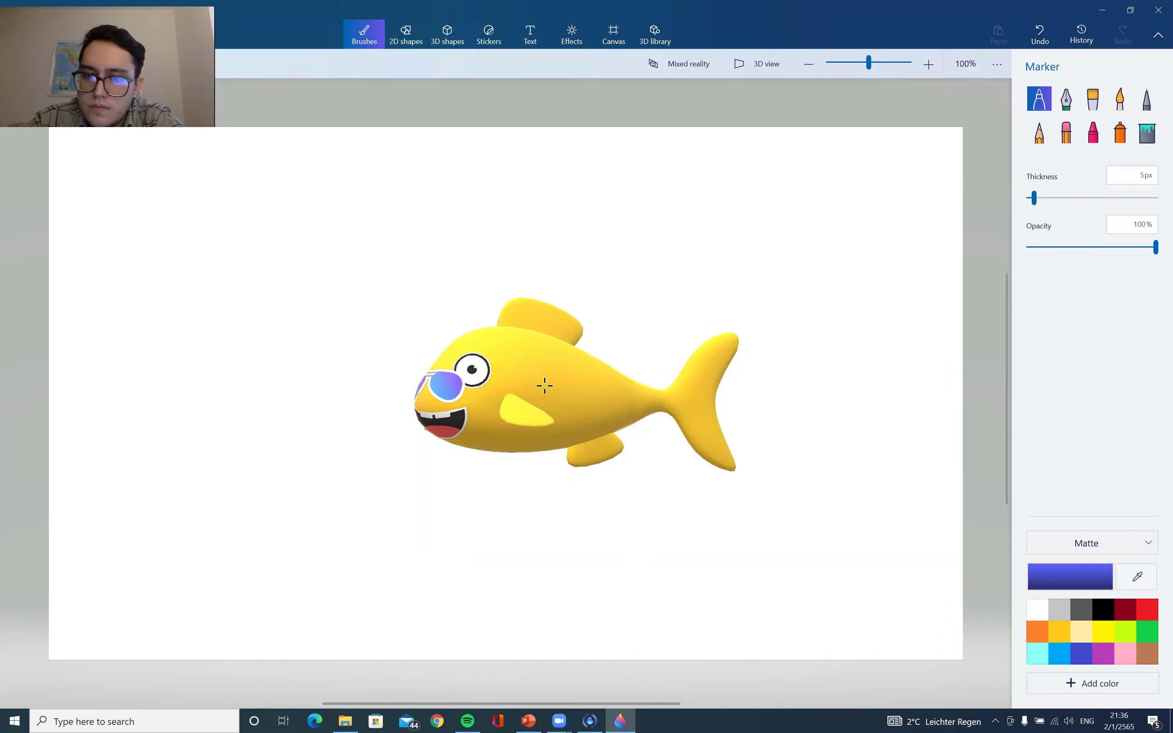
{"action": "left_click_drag", "start_coordinate": [483, 321], "coordinate": [483, 326]}
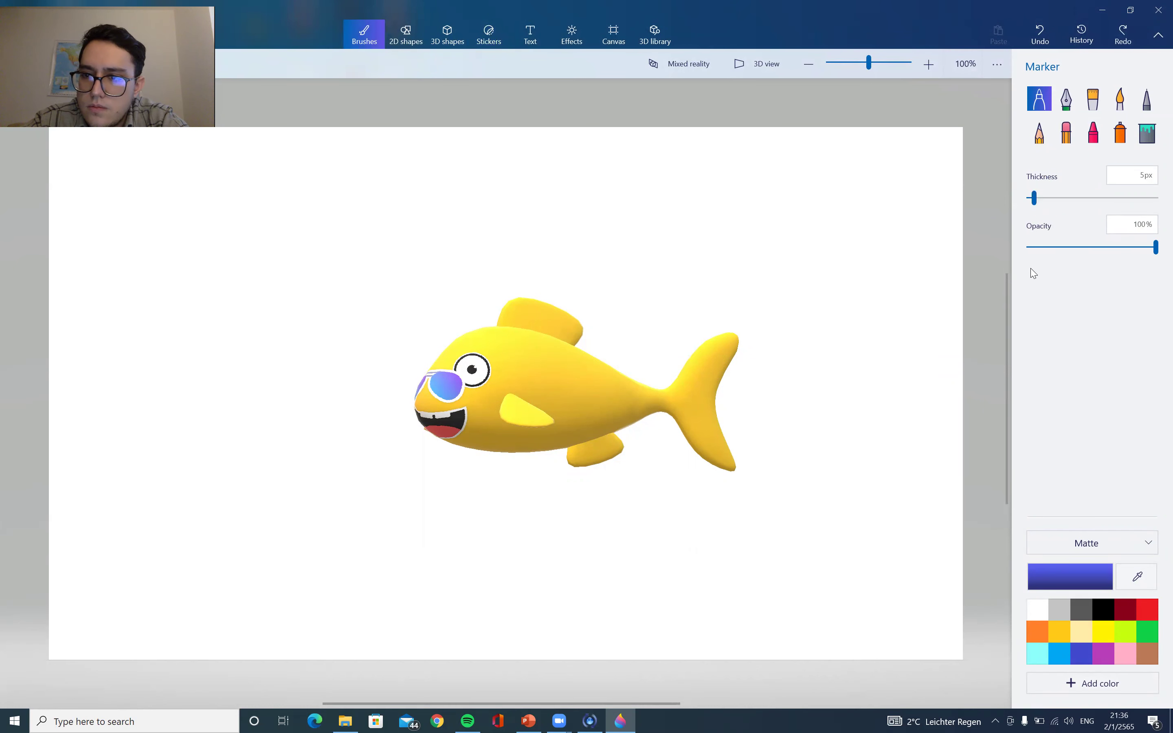
{"action": "left_click", "coordinate": [1058, 198]}
{"action": "left_click_drag", "start_coordinate": [498, 340], "coordinate": [496, 419]}
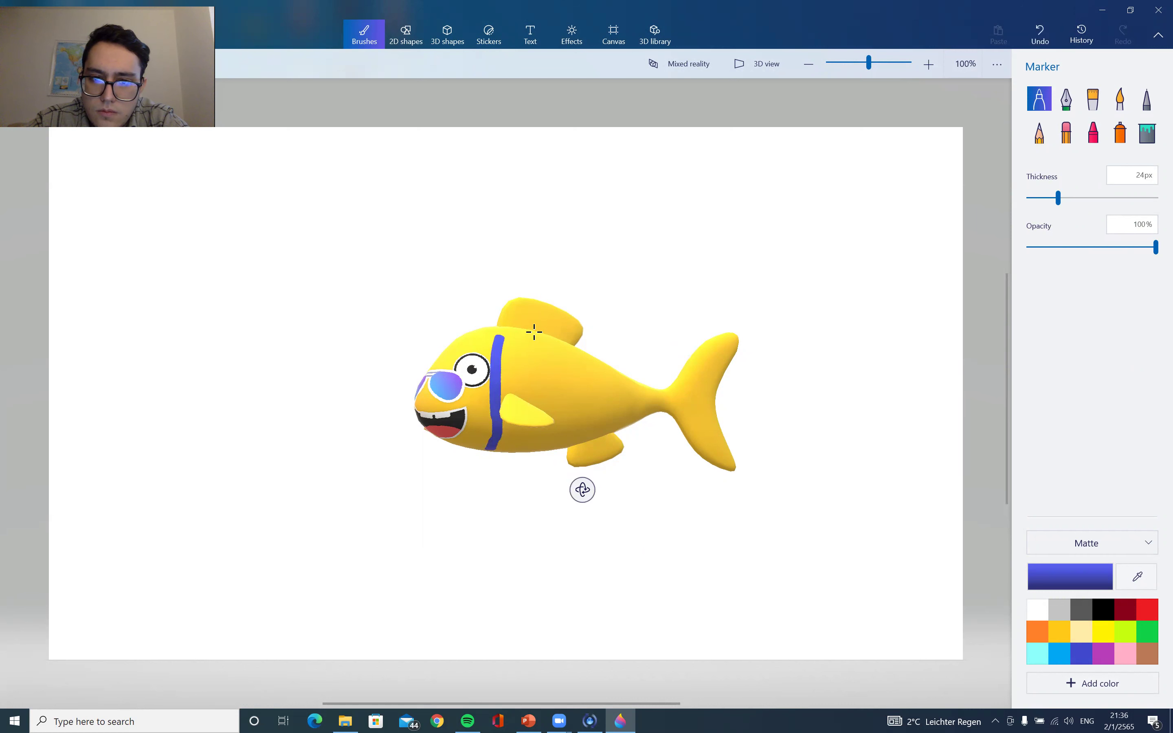
{"action": "left_click_drag", "start_coordinate": [534, 332], "coordinate": [518, 447]}
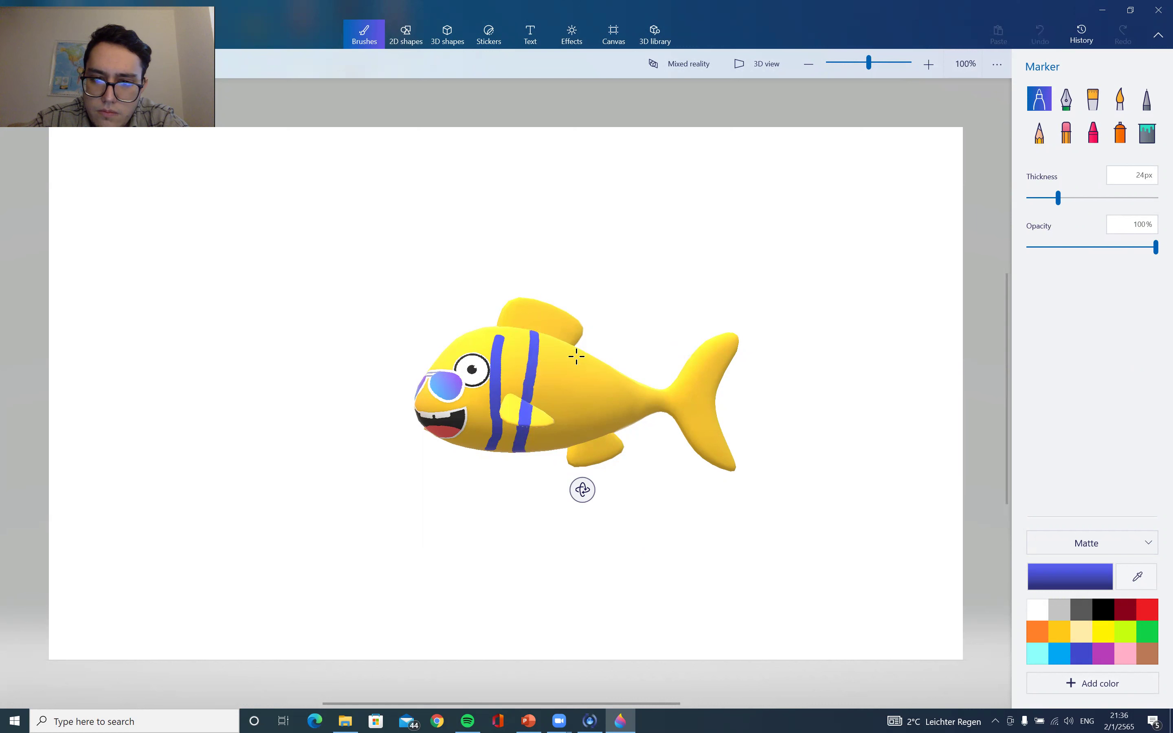
{"action": "left_click_drag", "start_coordinate": [577, 356], "coordinate": [561, 423]}
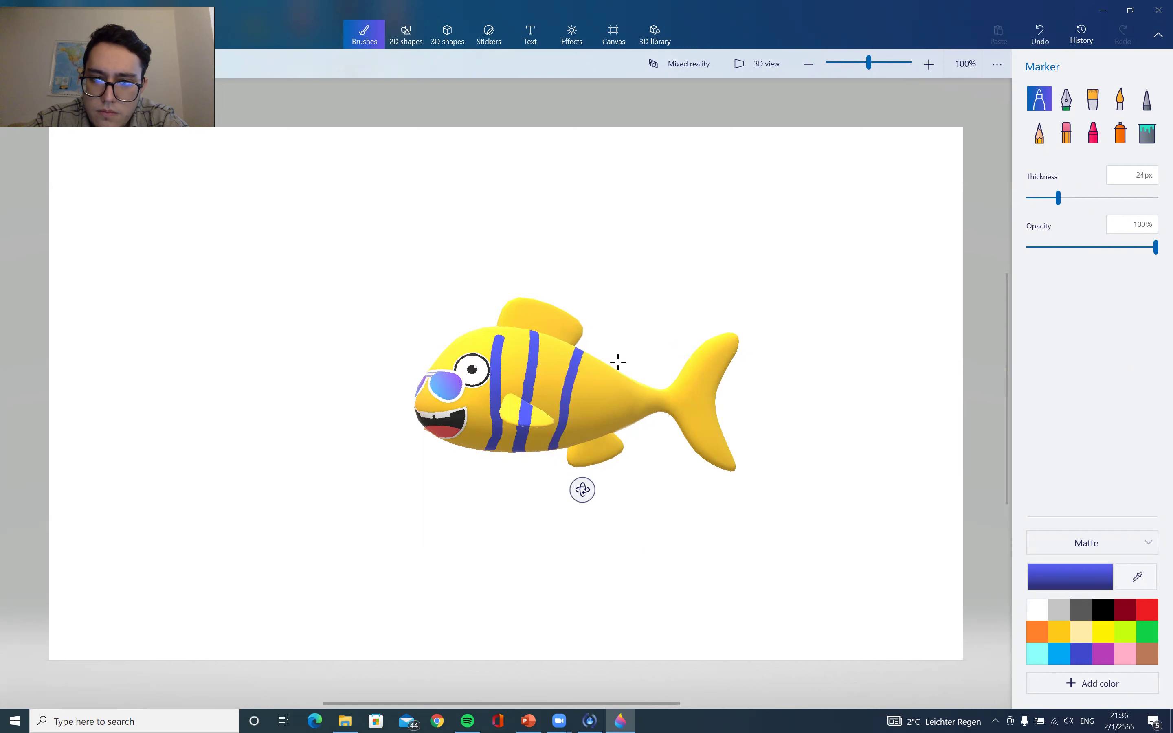
- Add stripes toward the tail, on the tail fin and by the eye, then turn the fish around
{"action": "left_click_drag", "start_coordinate": [608, 370], "coordinate": [597, 430]}
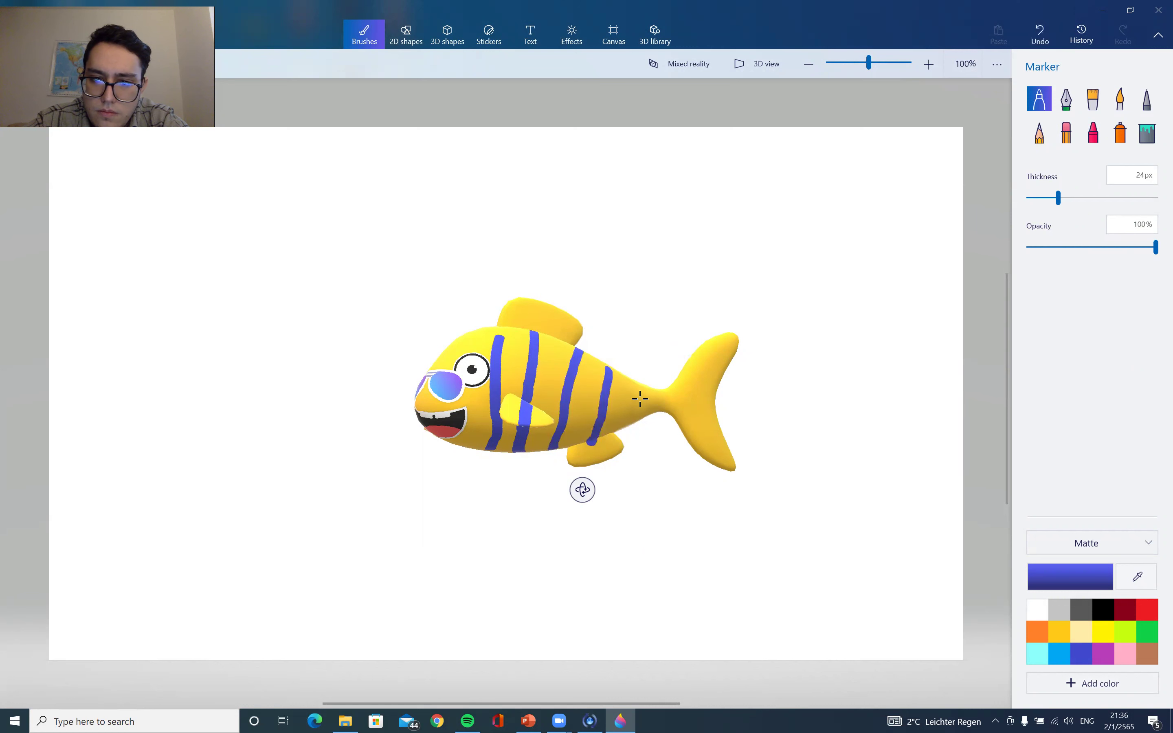
{"action": "mouse_move", "coordinate": [638, 387]}
{"action": "left_mouse_down"}
{"action": "mouse_move", "coordinate": [627, 423]}
{"action": "mouse_move", "coordinate": [655, 412]}
{"action": "left_mouse_up"}
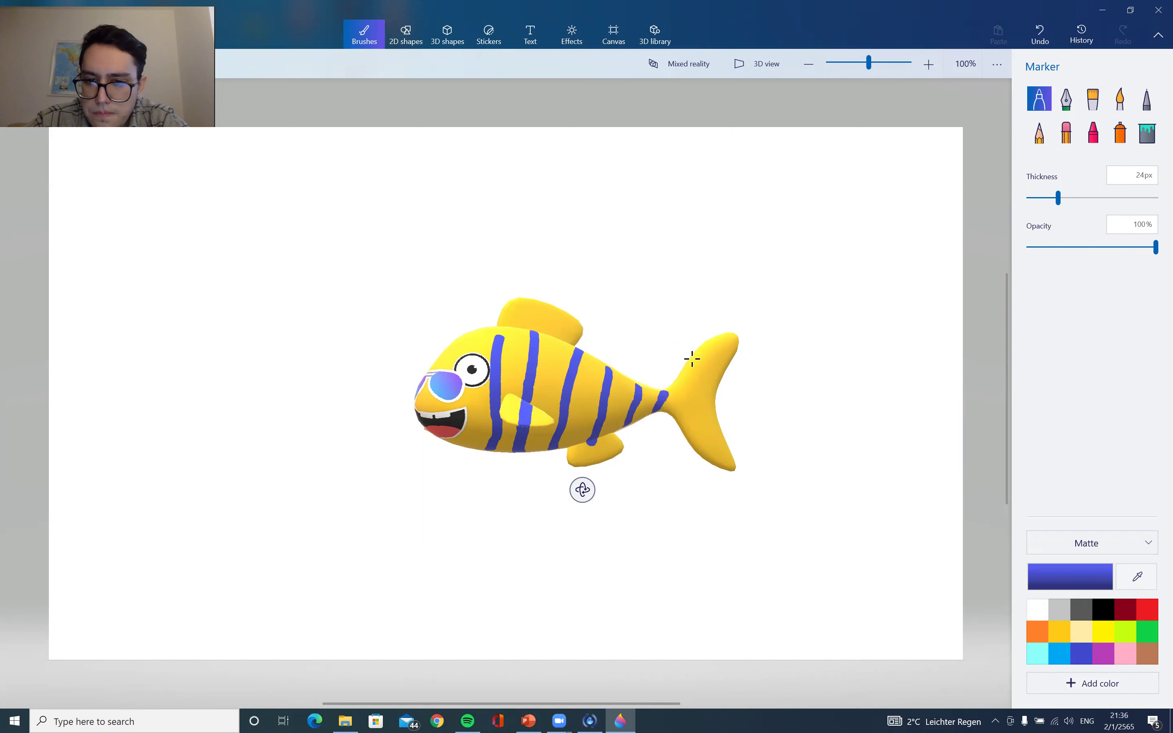
{"action": "left_click_drag", "start_coordinate": [692, 359], "coordinate": [679, 426]}
{"action": "left_click_drag", "start_coordinate": [724, 335], "coordinate": [686, 447]}
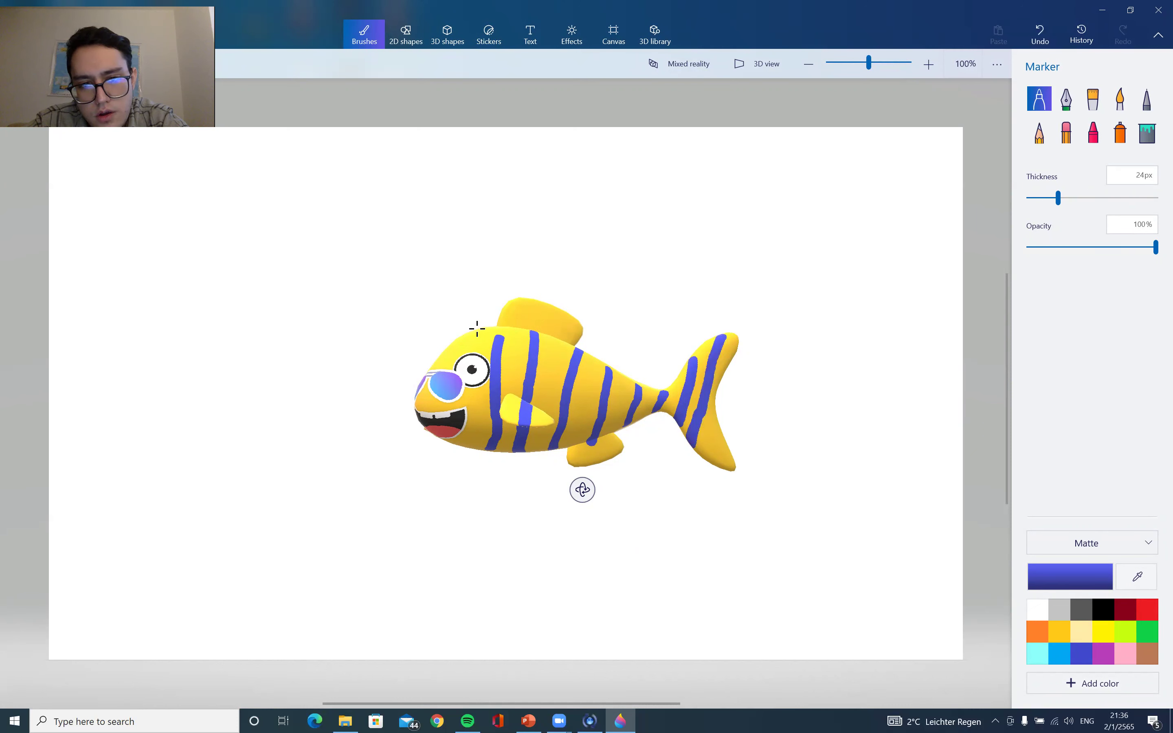
{"action": "mouse_move", "coordinate": [479, 330]}
{"action": "left_mouse_down"}
{"action": "mouse_move", "coordinate": [464, 356]}
{"action": "mouse_move", "coordinate": [467, 401]}
{"action": "left_mouse_up"}
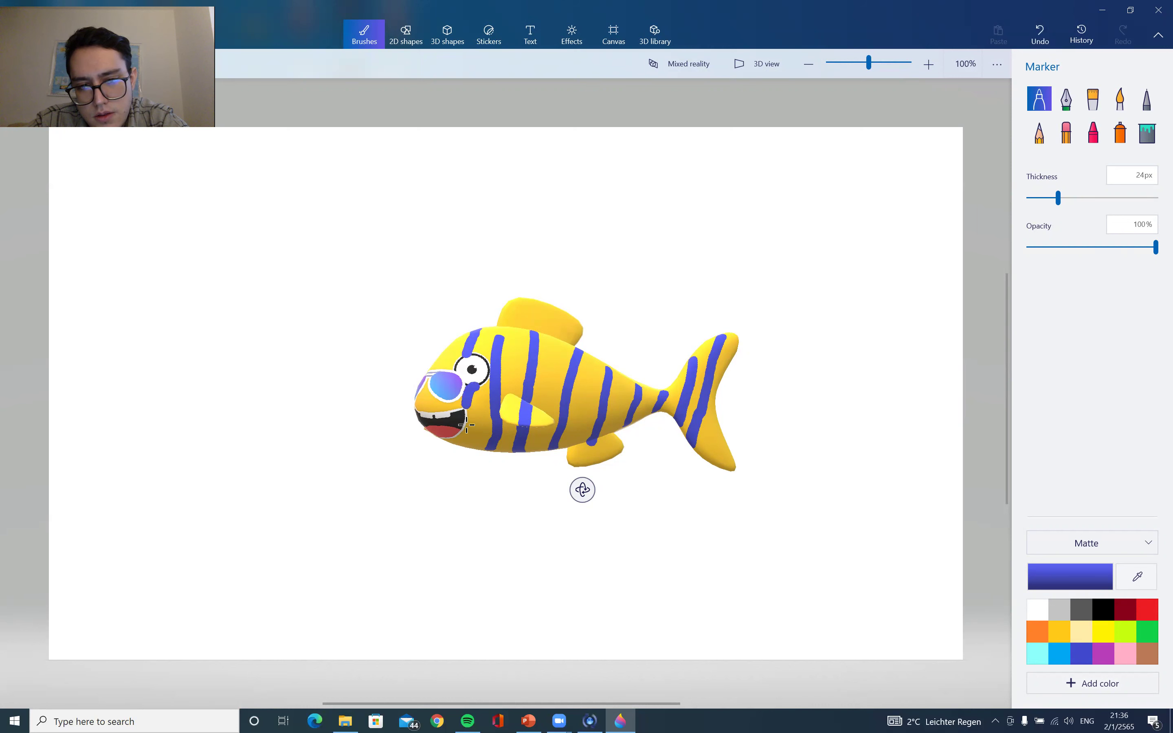
{"action": "left_click_drag", "start_coordinate": [465, 444], "coordinate": [464, 446]}
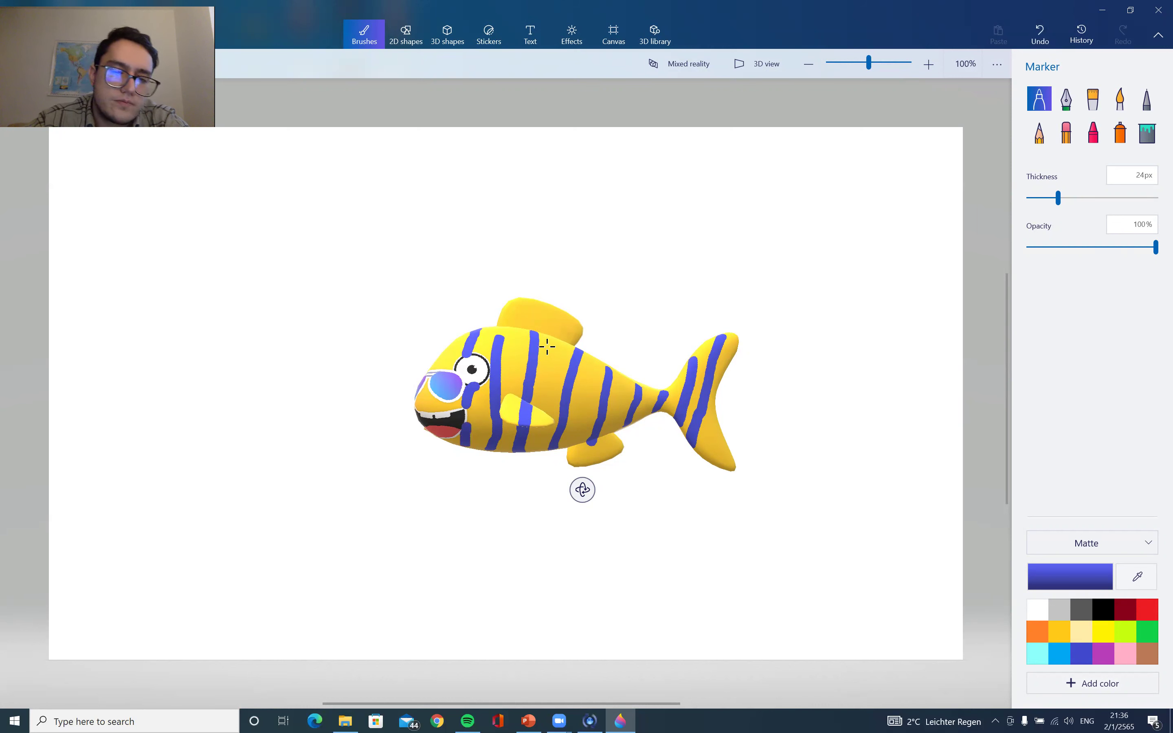
{"action": "left_click_drag", "start_coordinate": [583, 491], "coordinate": [712, 480]}
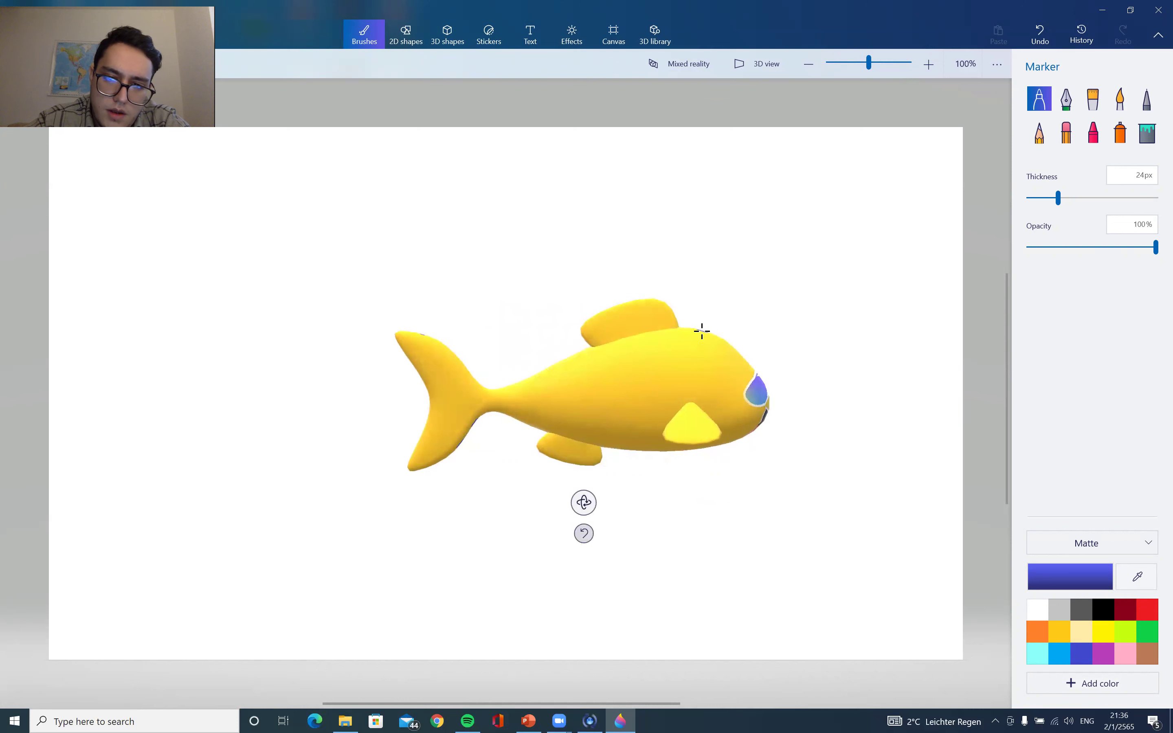
- Paint blue stripes from fin to tail stem on the fish's plain side, undoing one stray stroke
{"action": "left_click_drag", "start_coordinate": [702, 331], "coordinate": [694, 417]}
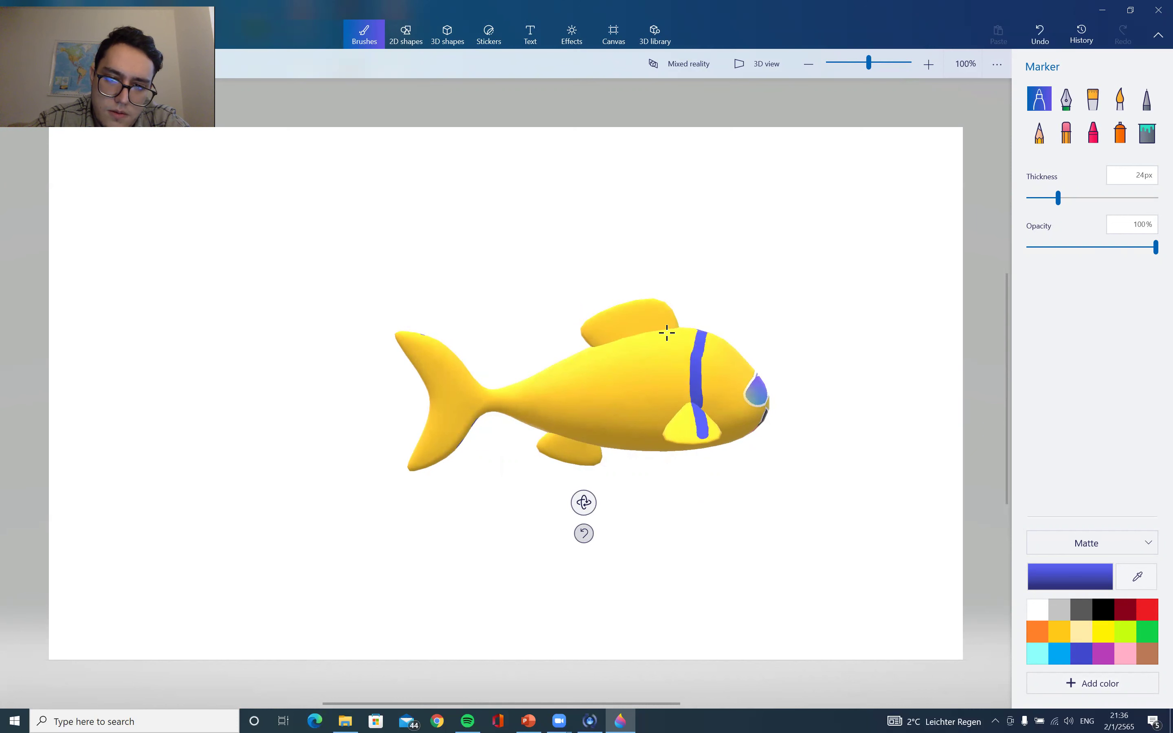
{"action": "left_click_drag", "start_coordinate": [667, 333], "coordinate": [661, 443]}
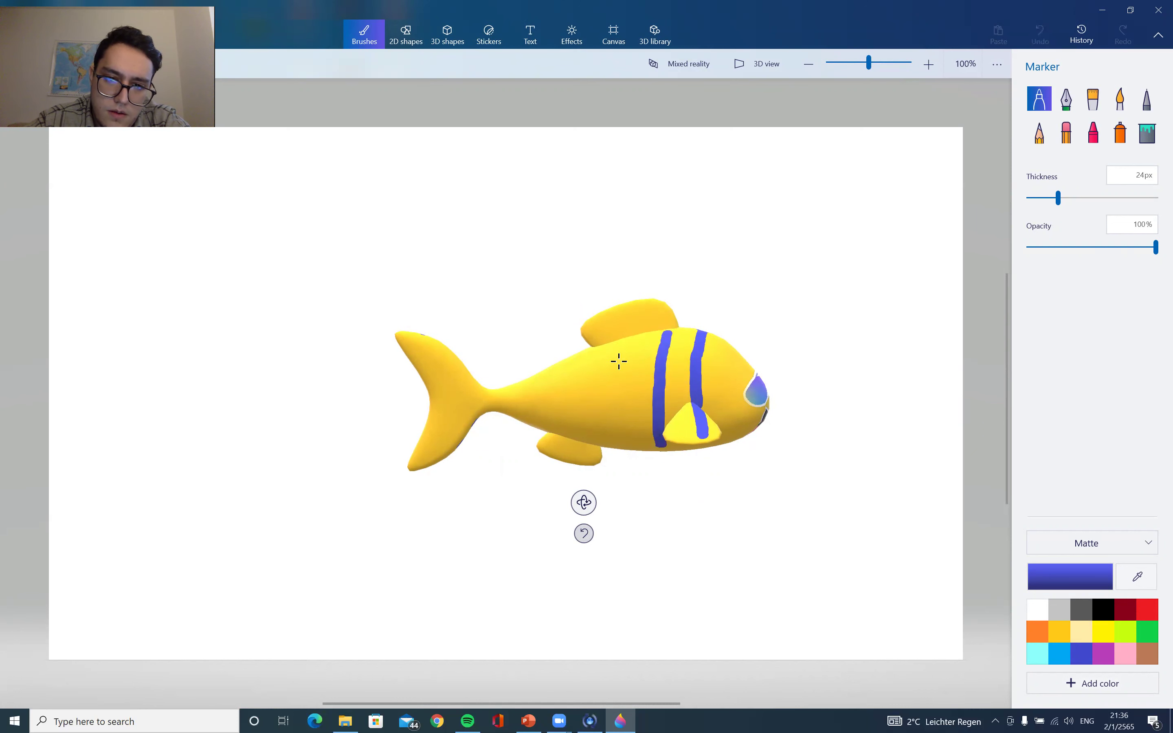
{"action": "left_click_drag", "start_coordinate": [625, 340], "coordinate": [619, 444]}
{"action": "mouse_move", "coordinate": [586, 347]}
{"action": "left_mouse_down"}
{"action": "mouse_move", "coordinate": [576, 370]}
{"action": "mouse_move", "coordinate": [592, 408]}
{"action": "left_mouse_up"}
{"action": "key", "text": "ctrl+z"}
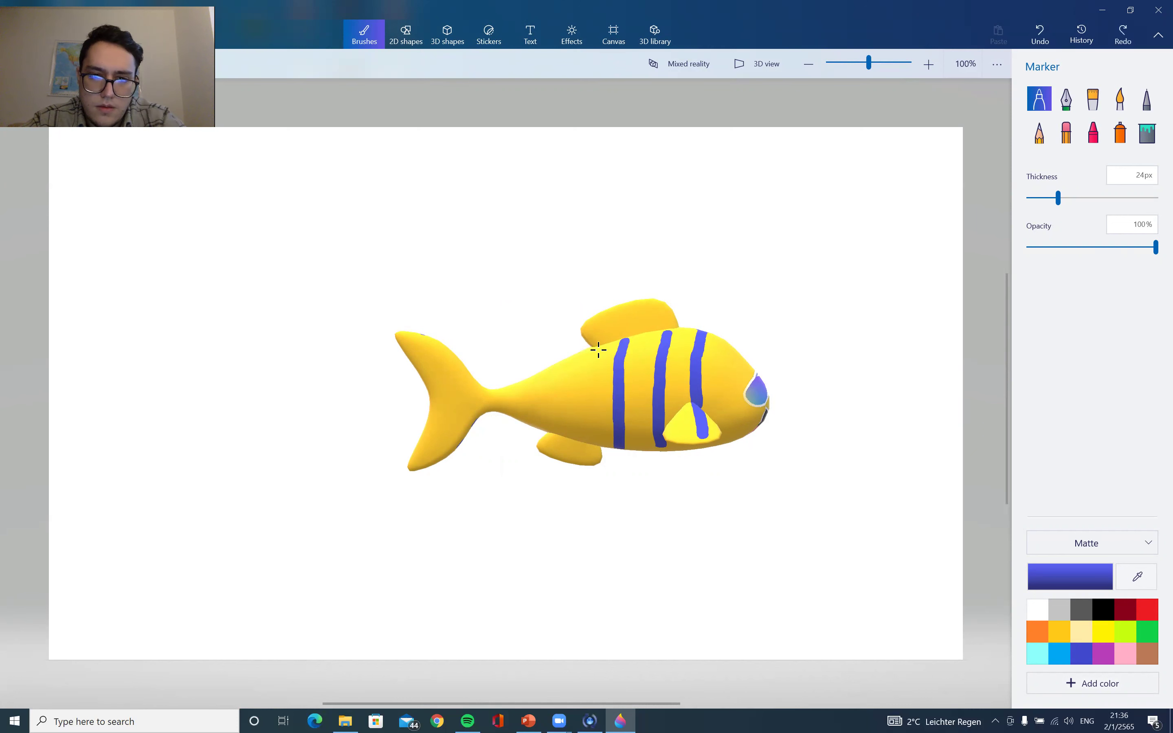
{"action": "mouse_move", "coordinate": [599, 344]}
{"action": "left_mouse_down"}
{"action": "mouse_move", "coordinate": [590, 377]}
{"action": "mouse_move", "coordinate": [594, 439]}
{"action": "left_mouse_up"}
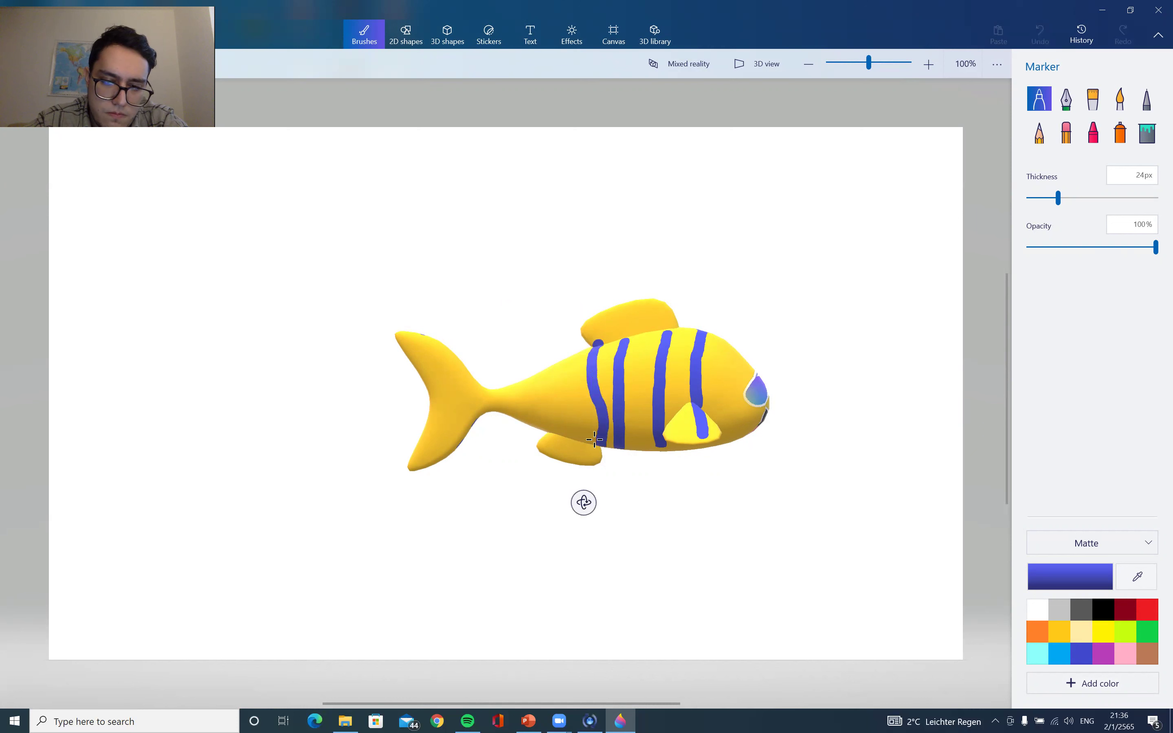
{"action": "left_click_drag", "start_coordinate": [561, 364], "coordinate": [562, 436]}
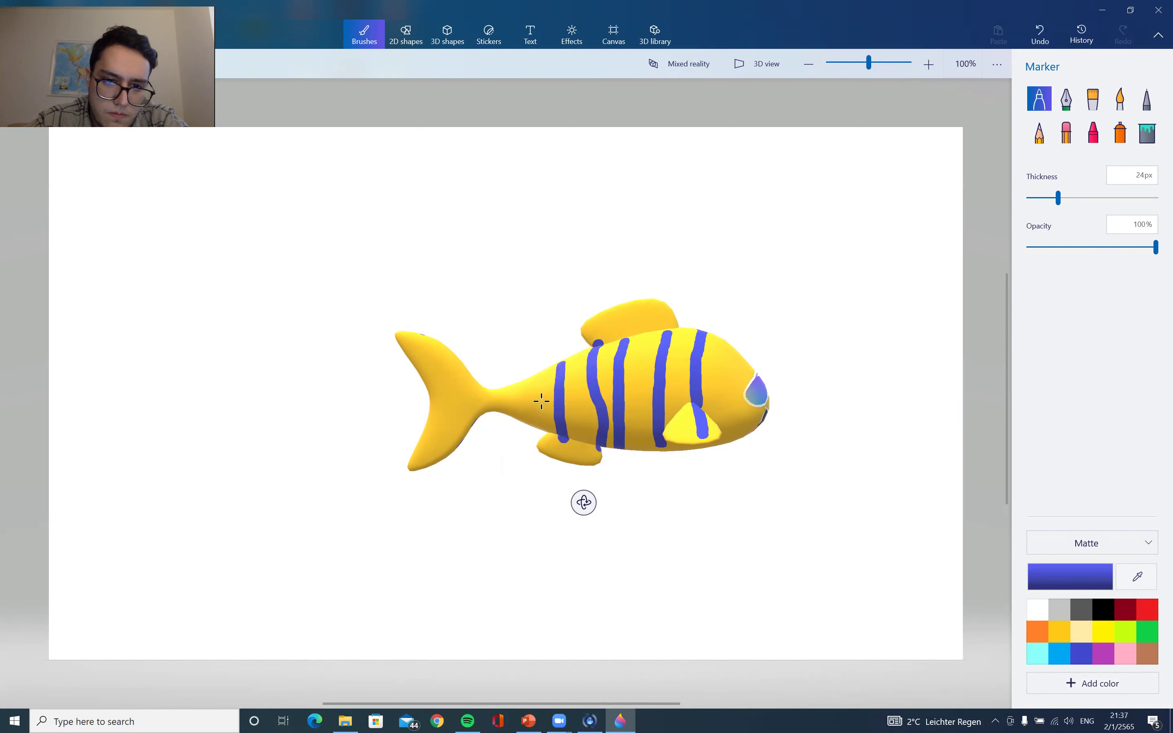
{"action": "left_click_drag", "start_coordinate": [523, 385], "coordinate": [521, 420]}
- From a front view, add a curving stripe to the front fin, then tilt the fish tail-up
{"action": "left_click_drag", "start_coordinate": [584, 503], "coordinate": [548, 527]}
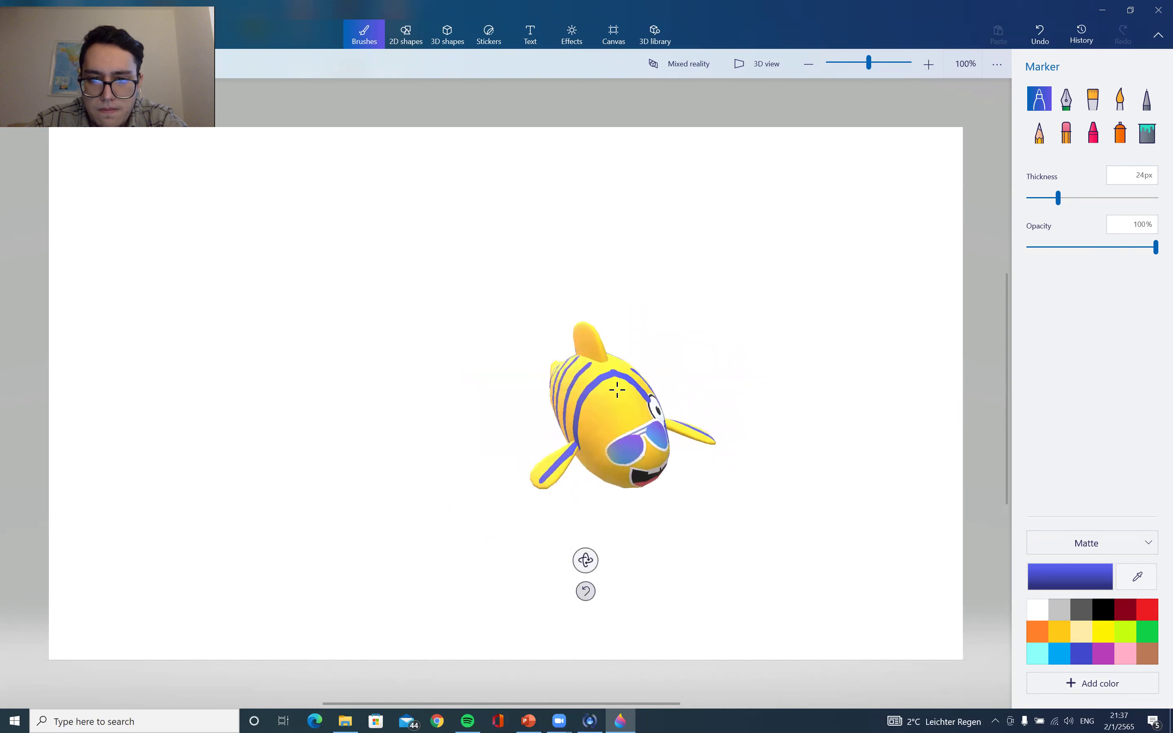
{"action": "left_click_drag", "start_coordinate": [605, 394], "coordinate": [582, 450]}
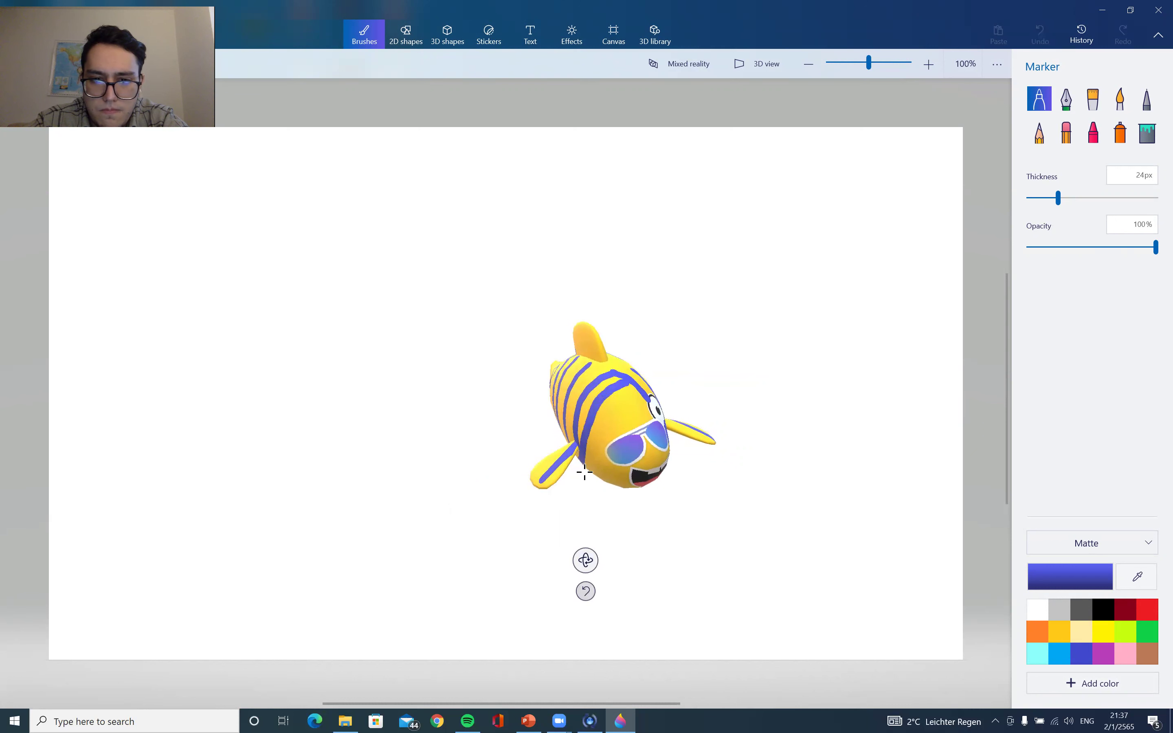
{"action": "left_click_drag", "start_coordinate": [595, 554], "coordinate": [686, 429]}
{"action": "left_click_drag", "start_coordinate": [579, 495], "coordinate": [576, 524]}
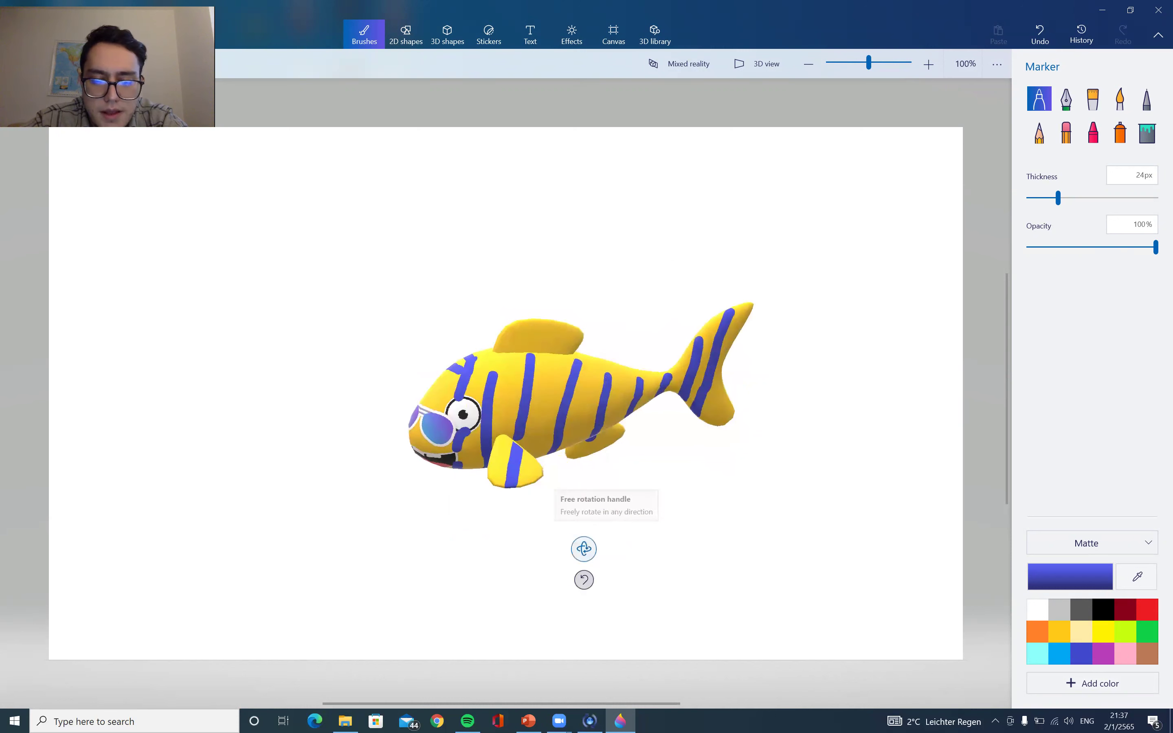
{"action": "key", "text": "alt+Tab"}
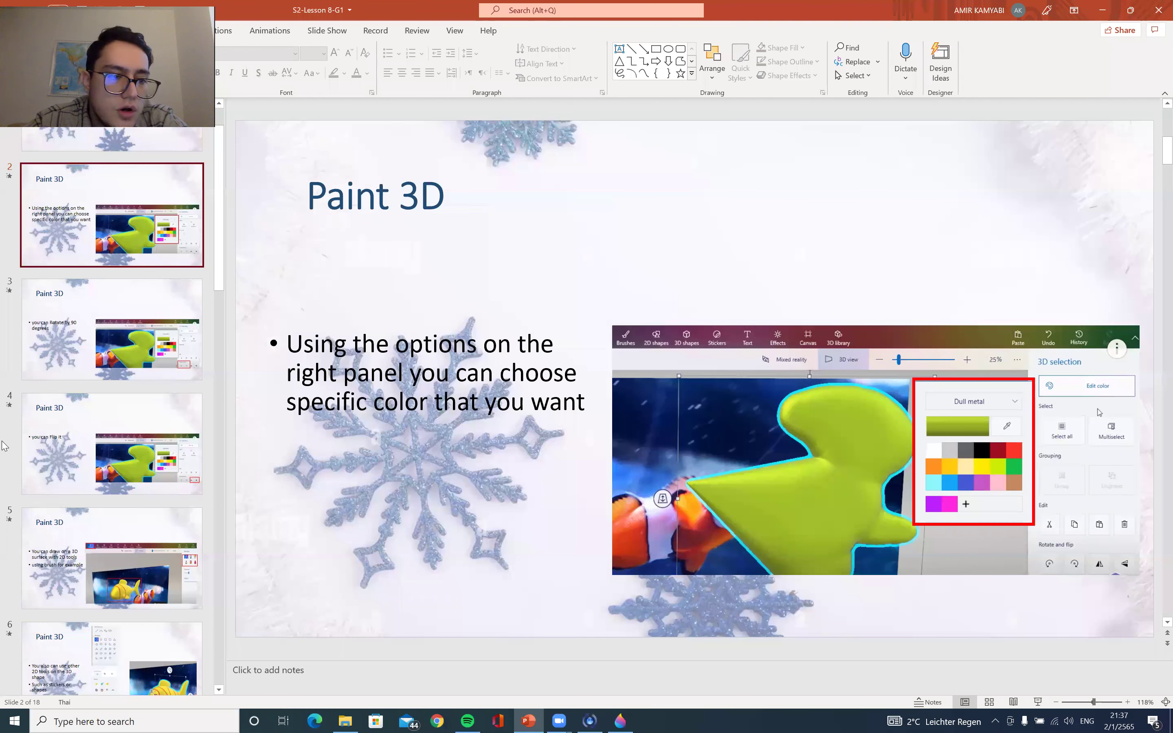
{"action": "left_click", "coordinate": [124, 449]}
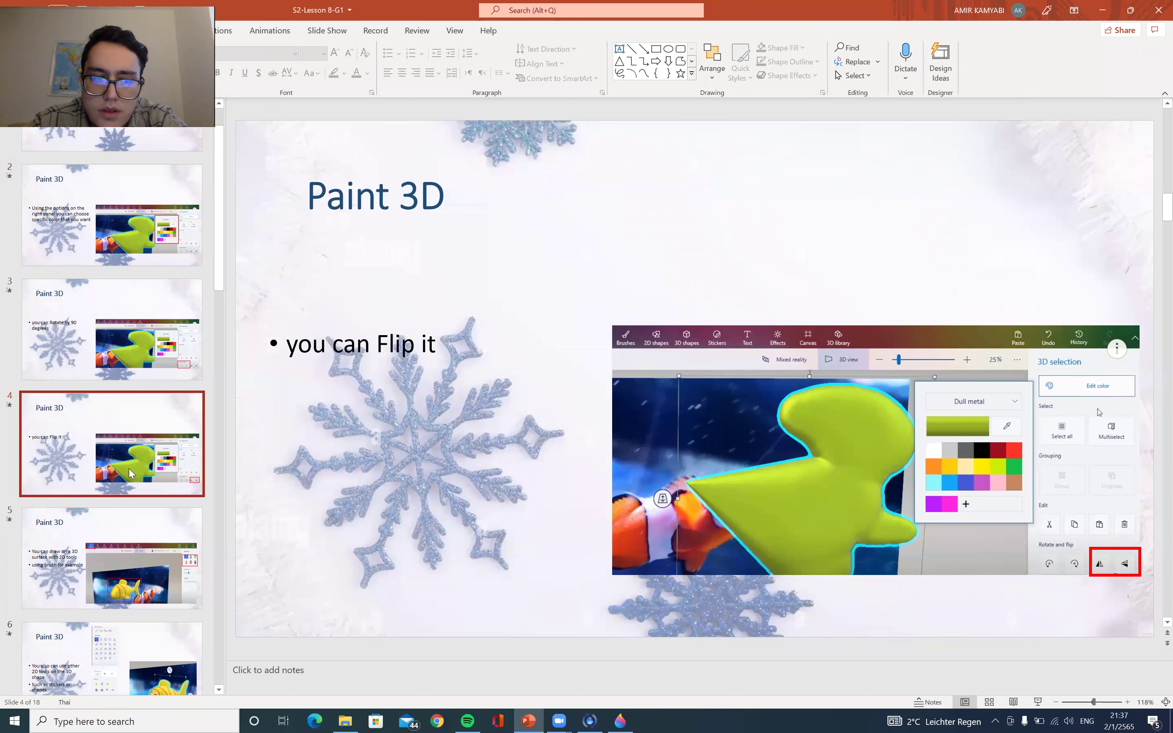
{"action": "key", "text": "Up"}
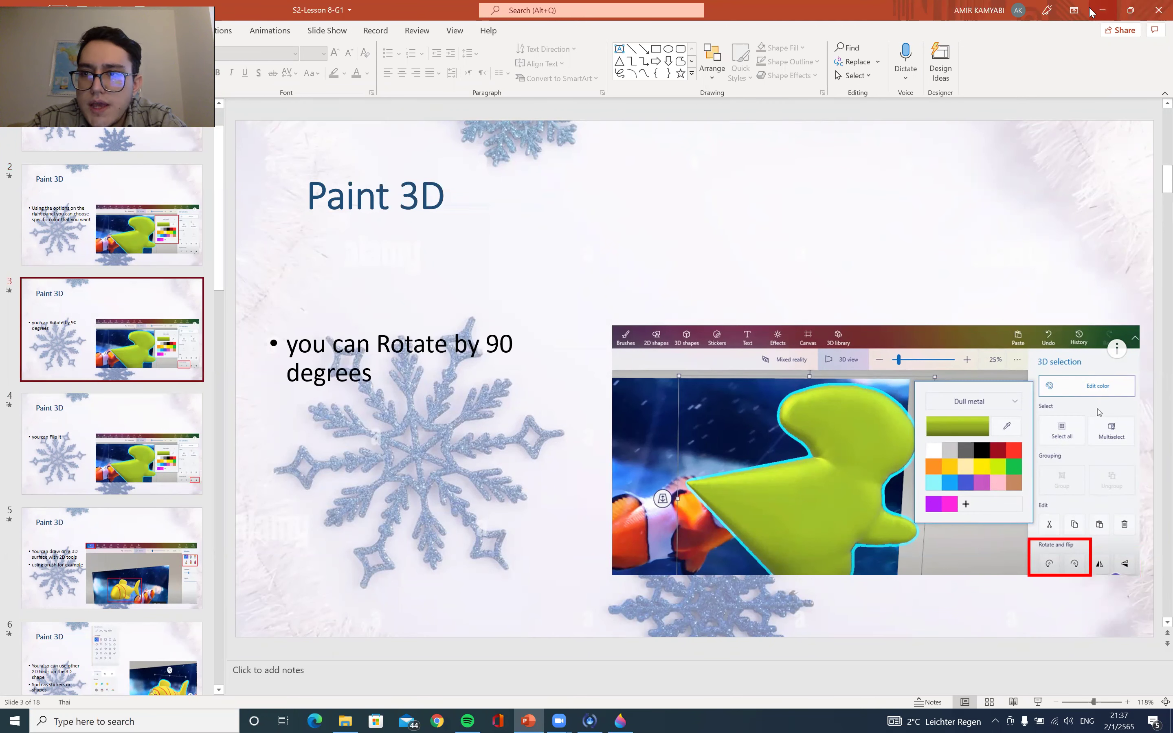
{"action": "left_click", "coordinate": [1102, 9]}
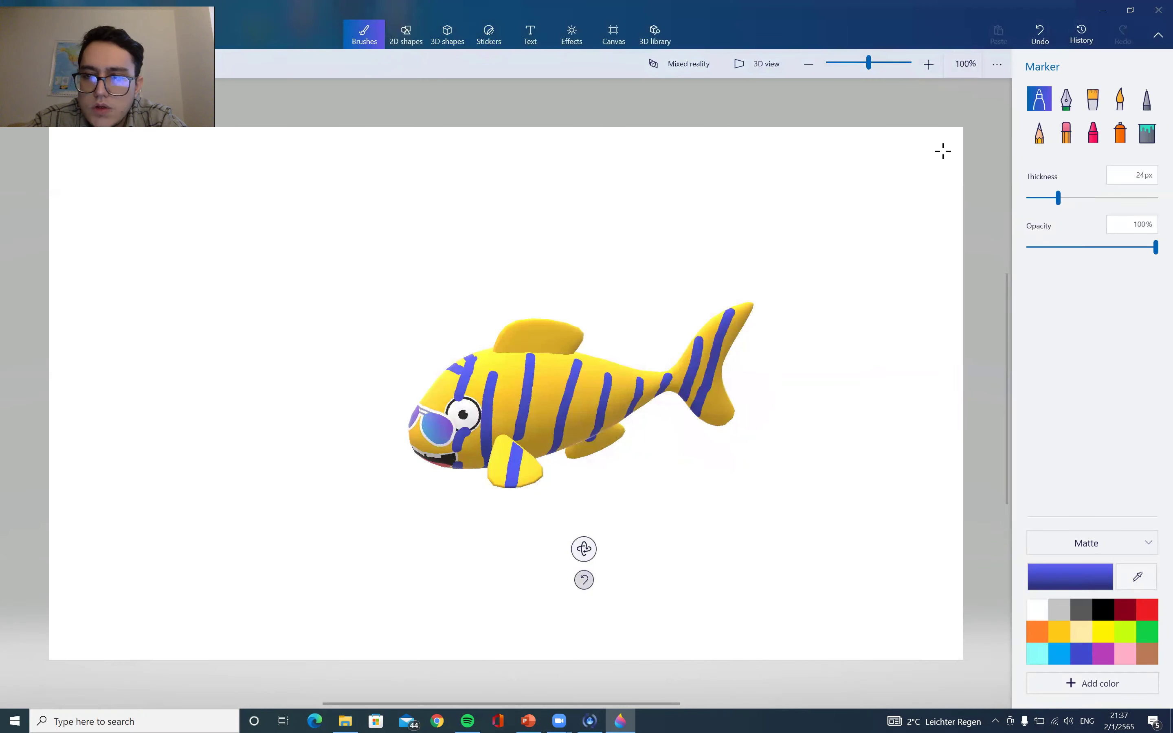
{"action": "left_click", "coordinate": [446, 34]}
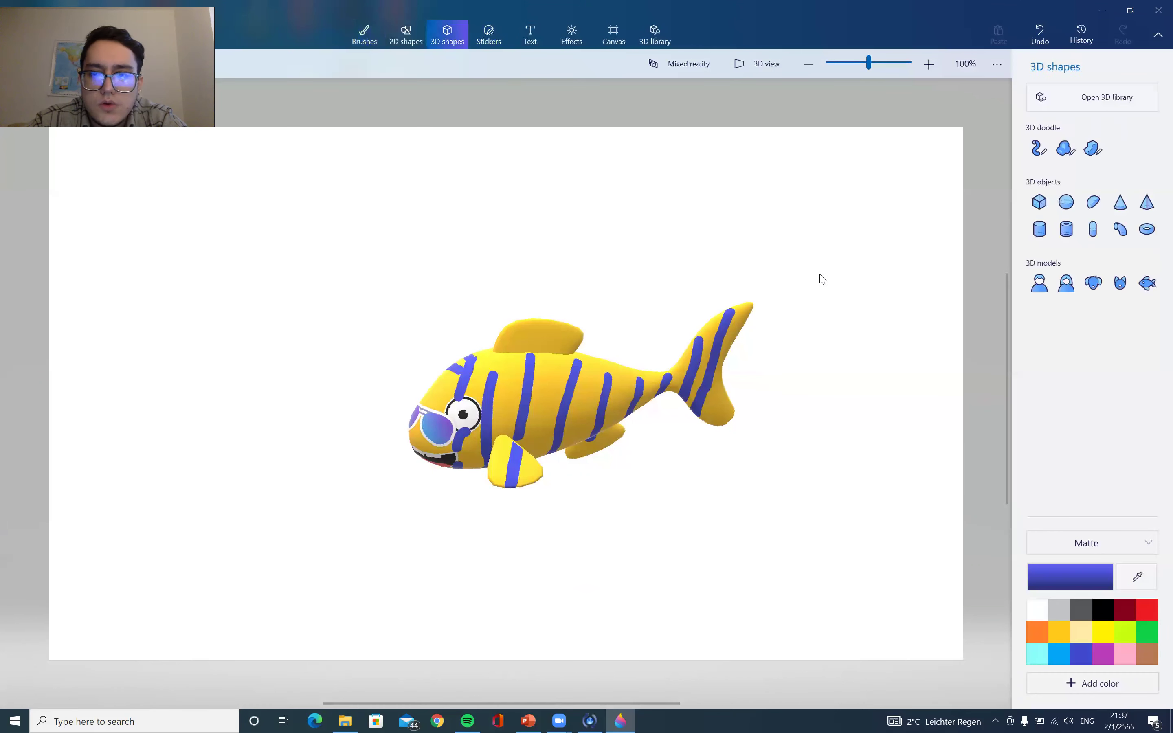
{"action": "left_click", "coordinate": [1039, 202]}
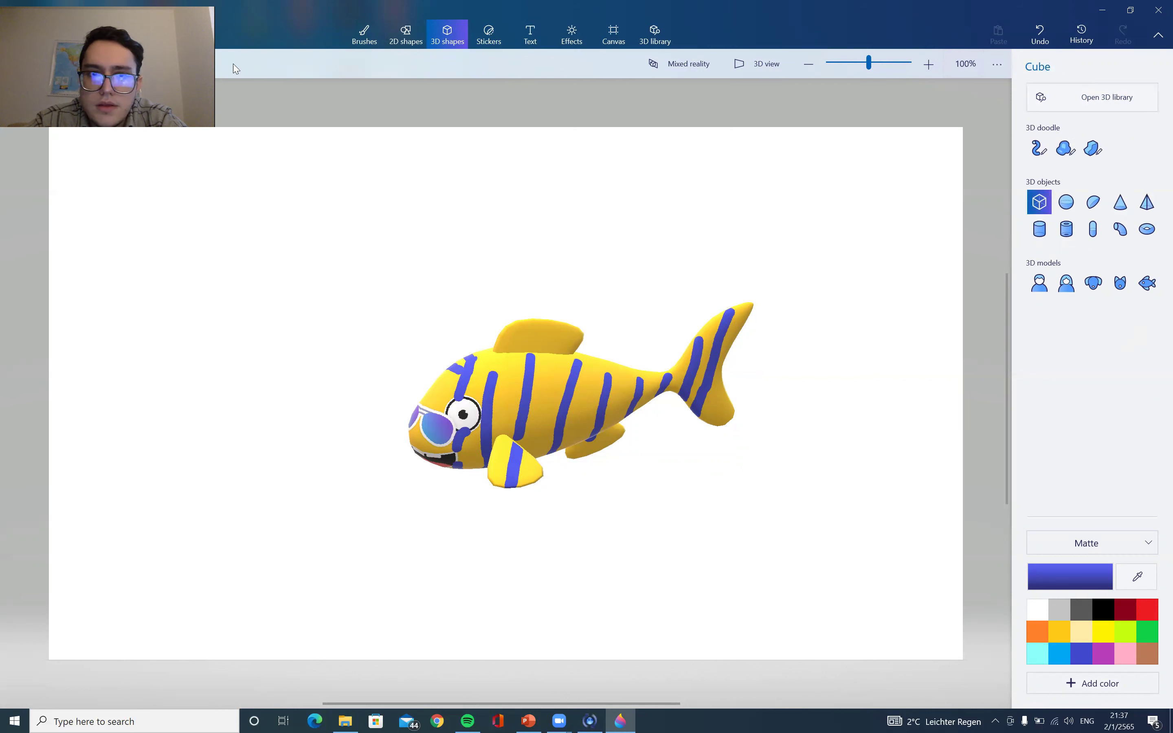
{"action": "left_click", "coordinate": [406, 34]}
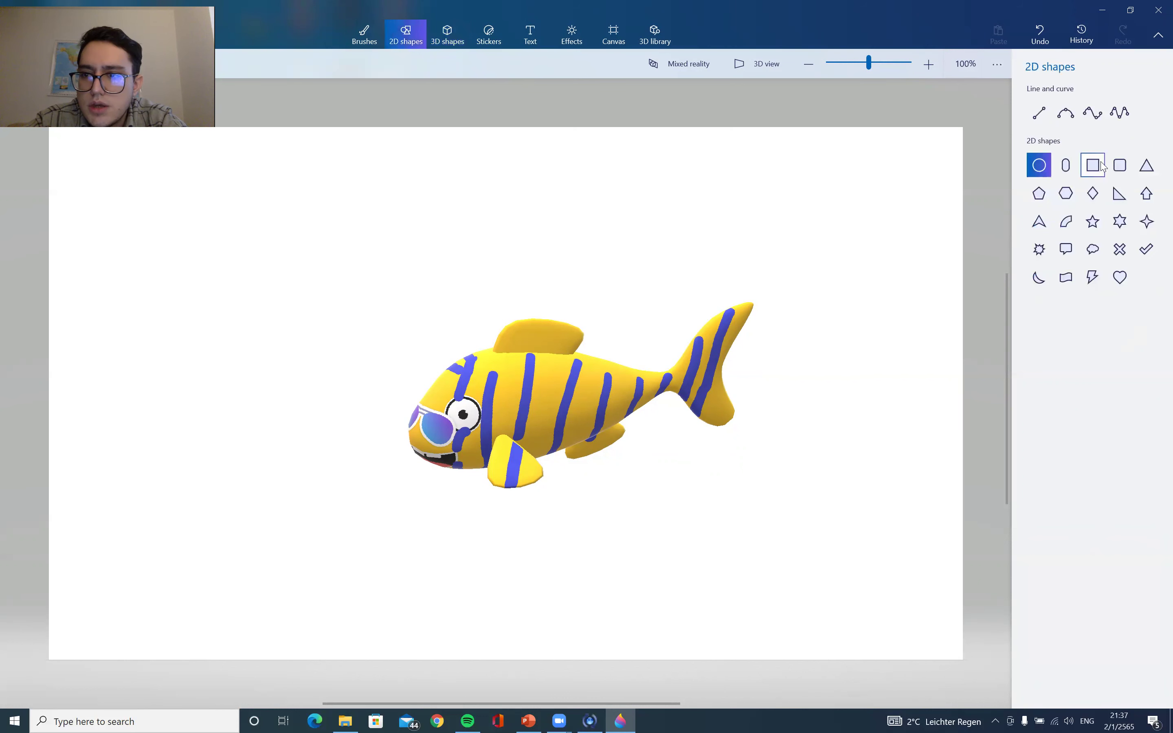
{"action": "left_click", "coordinate": [1146, 166]}
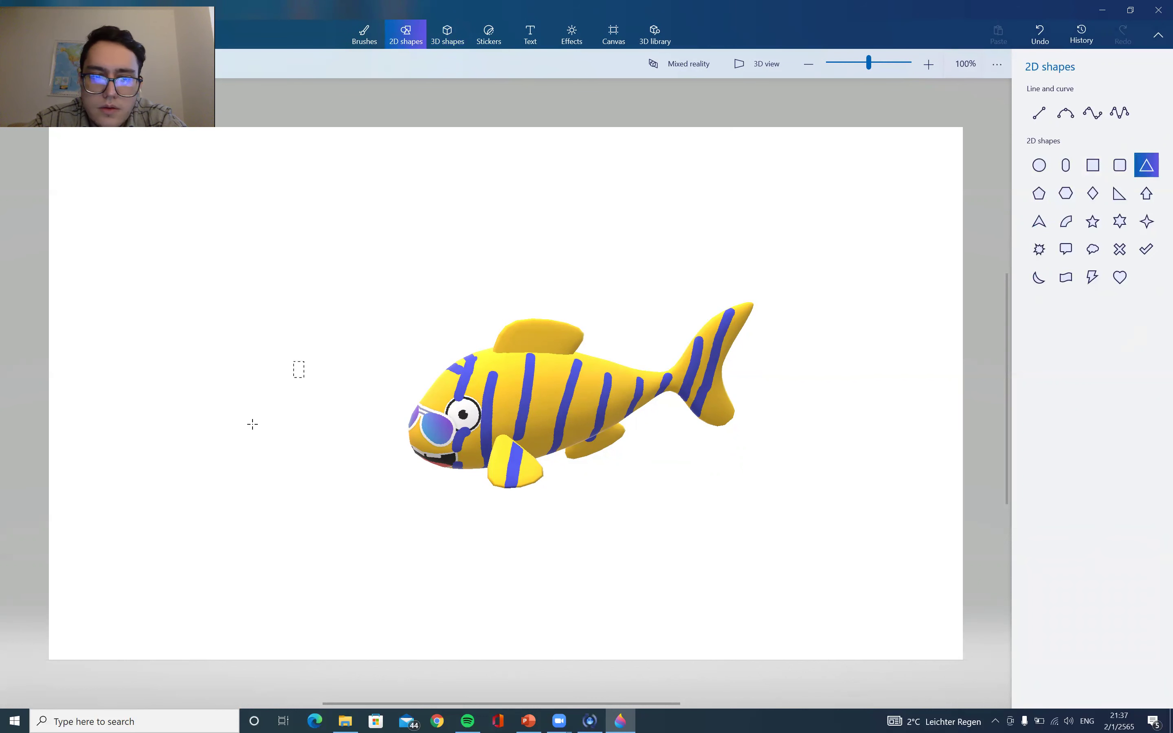
{"action": "left_click_drag", "start_coordinate": [252, 424], "coordinate": [192, 526]}
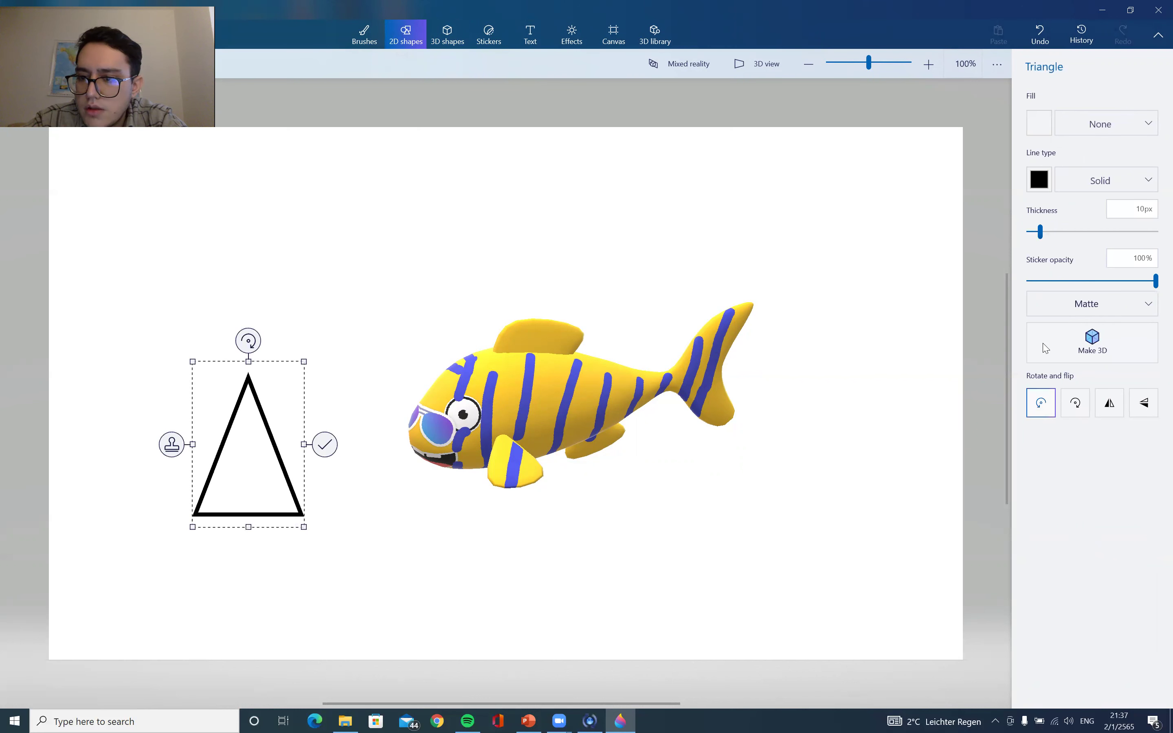
{"action": "left_click", "coordinate": [1042, 403]}
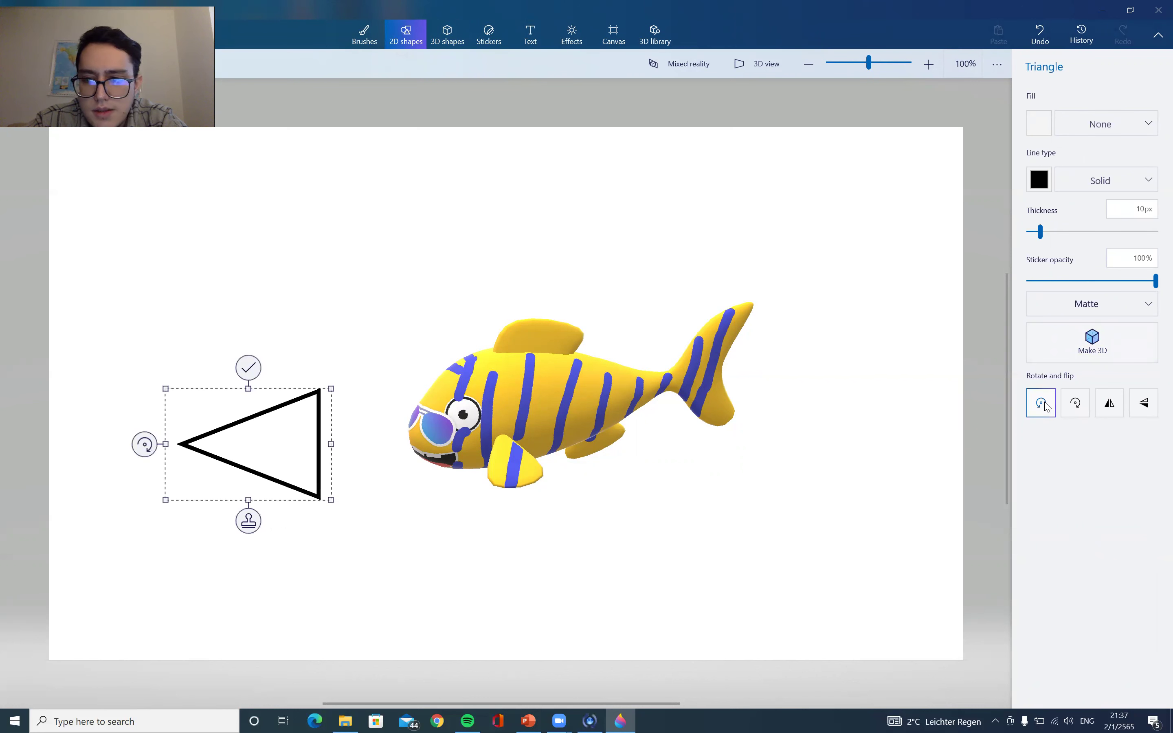
{"action": "left_click", "coordinate": [1041, 403]}
{"action": "left_click", "coordinate": [1041, 403]}
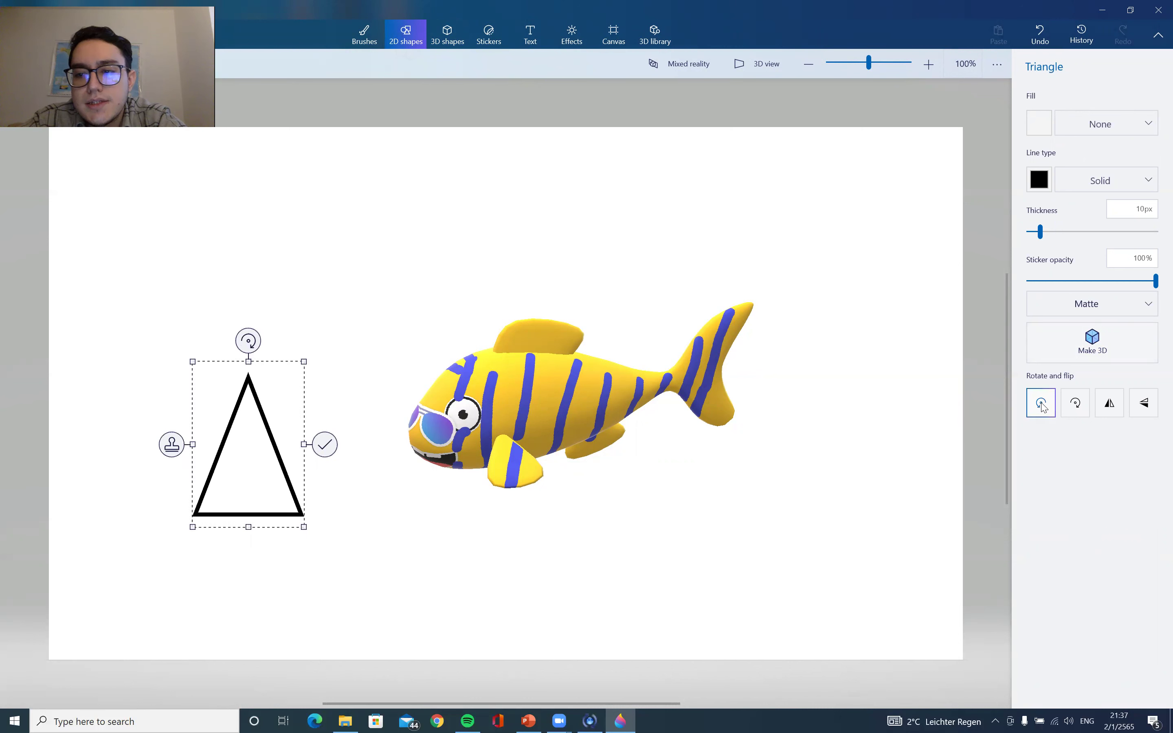
{"action": "left_click", "coordinate": [1075, 403]}
{"action": "left_click", "coordinate": [1075, 403]}
{"action": "left_click", "coordinate": [1075, 403]}
{"action": "left_click", "coordinate": [1075, 403]}
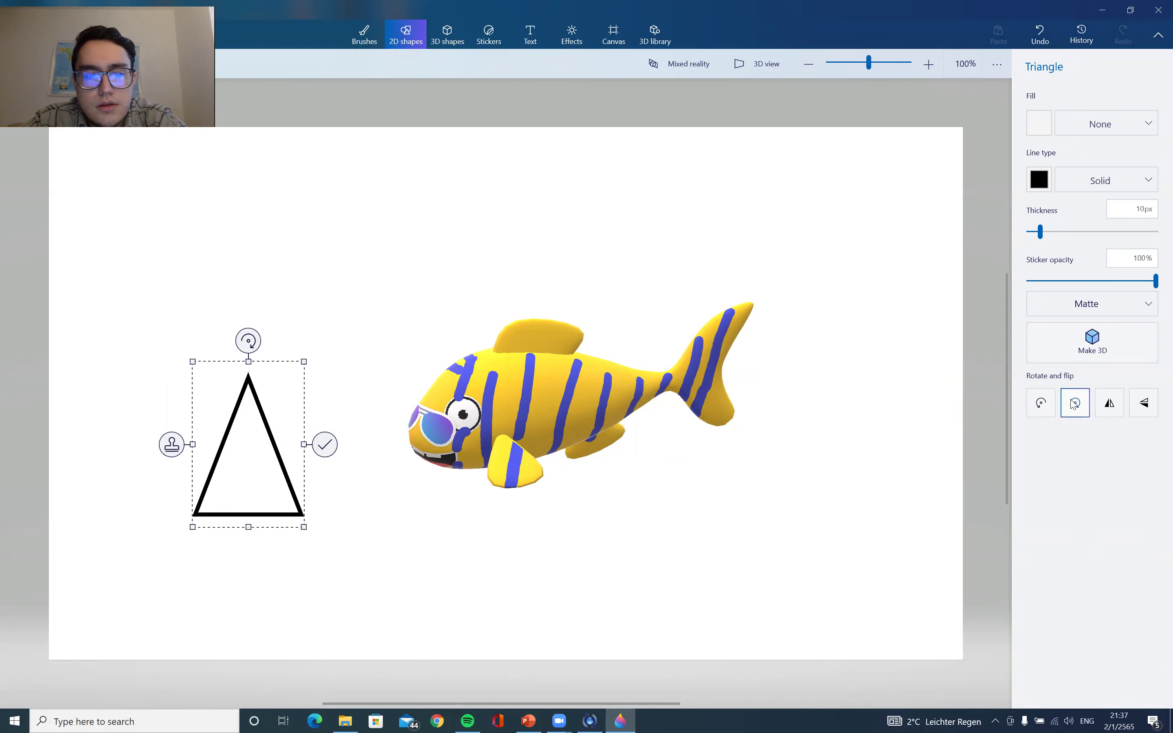
{"action": "left_click", "coordinate": [1075, 403]}
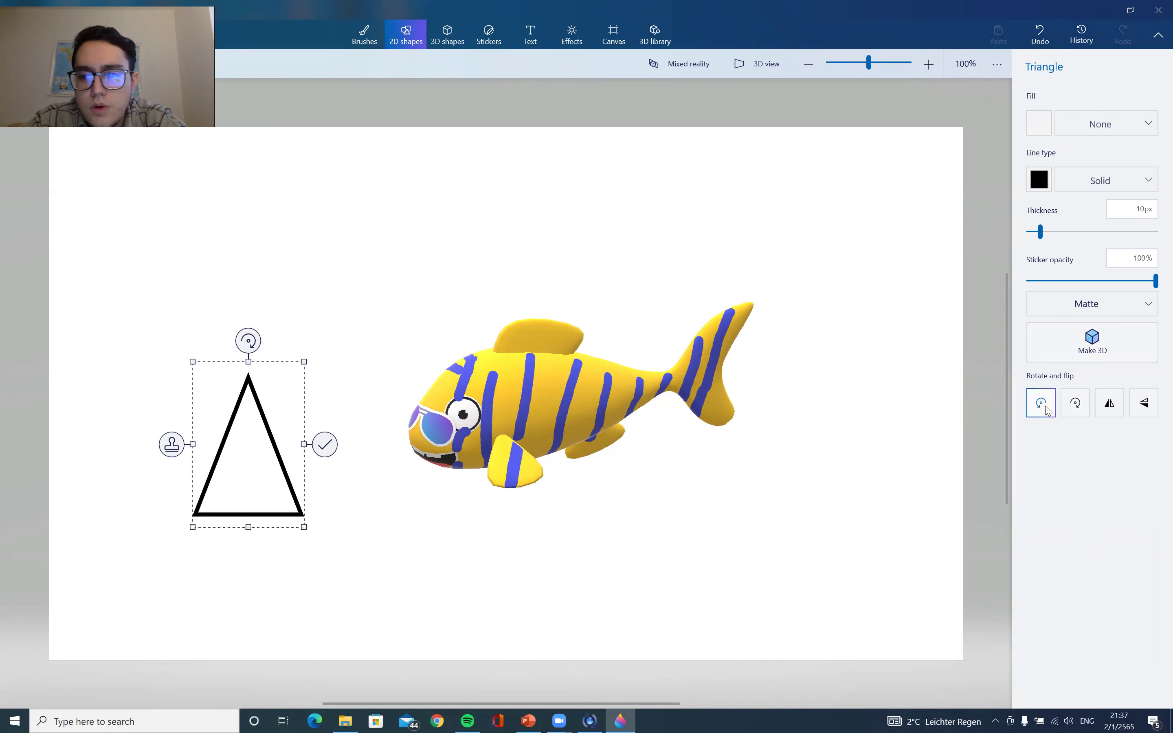
{"action": "left_click", "coordinate": [1045, 409]}
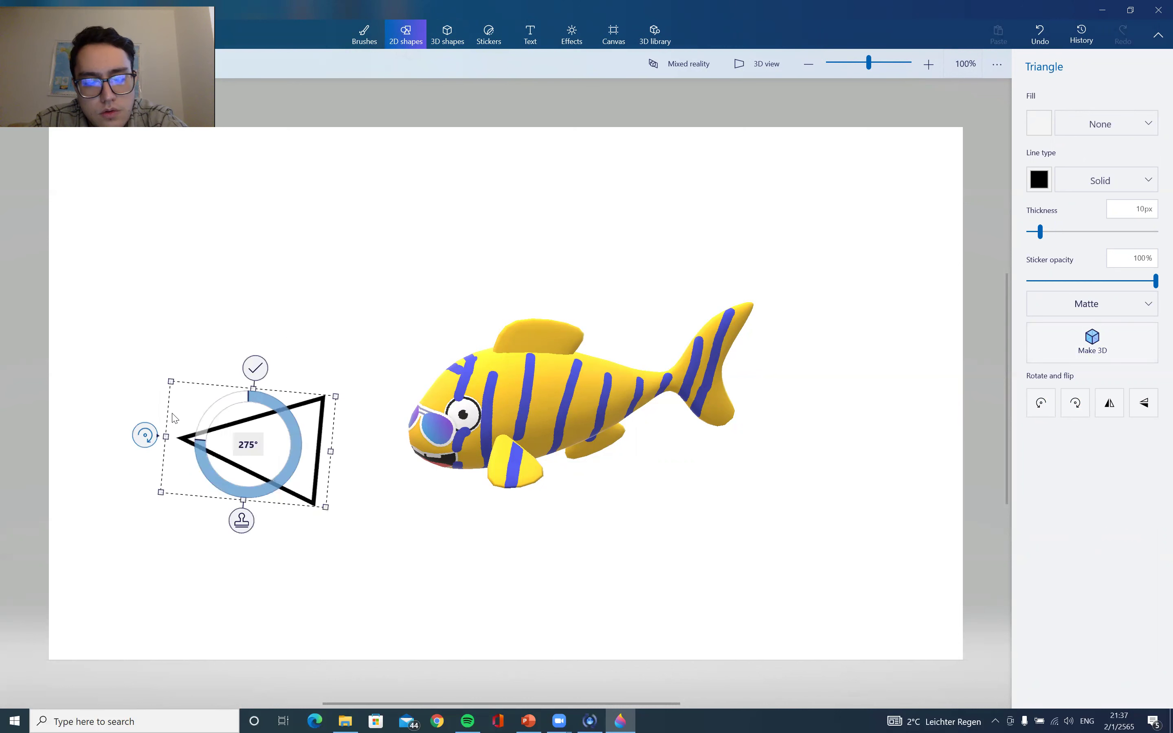
{"action": "left_click_drag", "start_coordinate": [452, 435], "coordinate": [459, 301]}
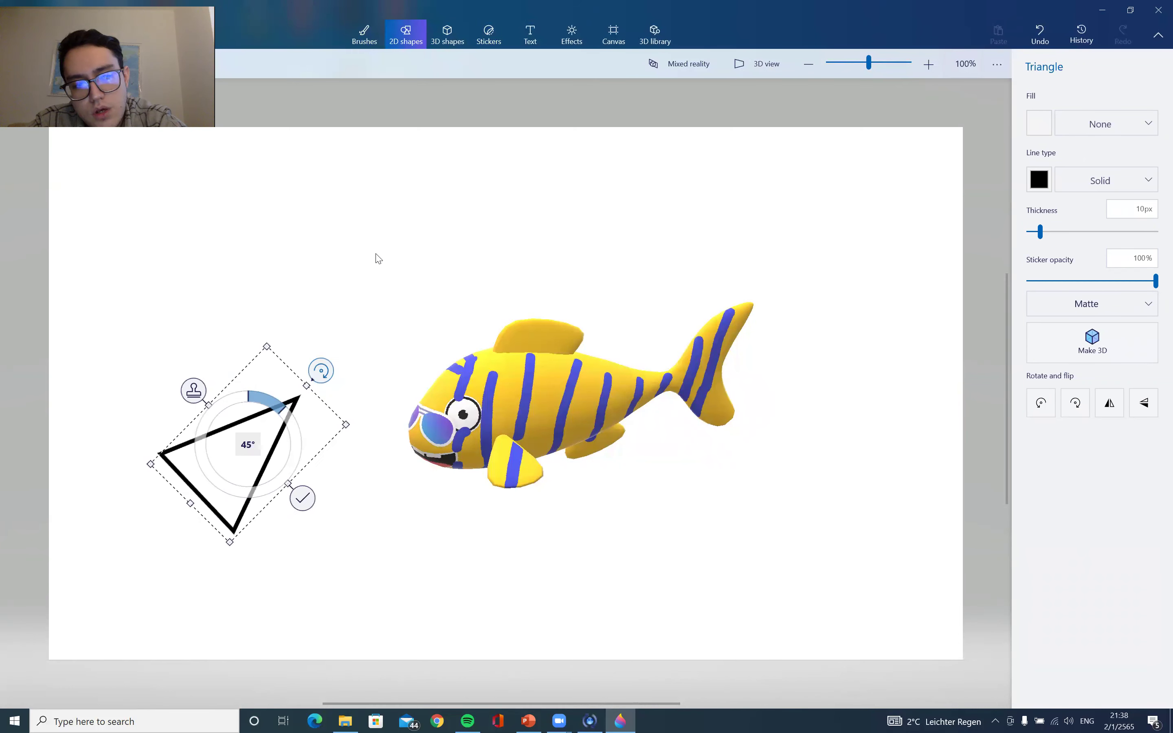
{"action": "left_click_drag", "start_coordinate": [313, 487], "coordinate": [246, 334]}
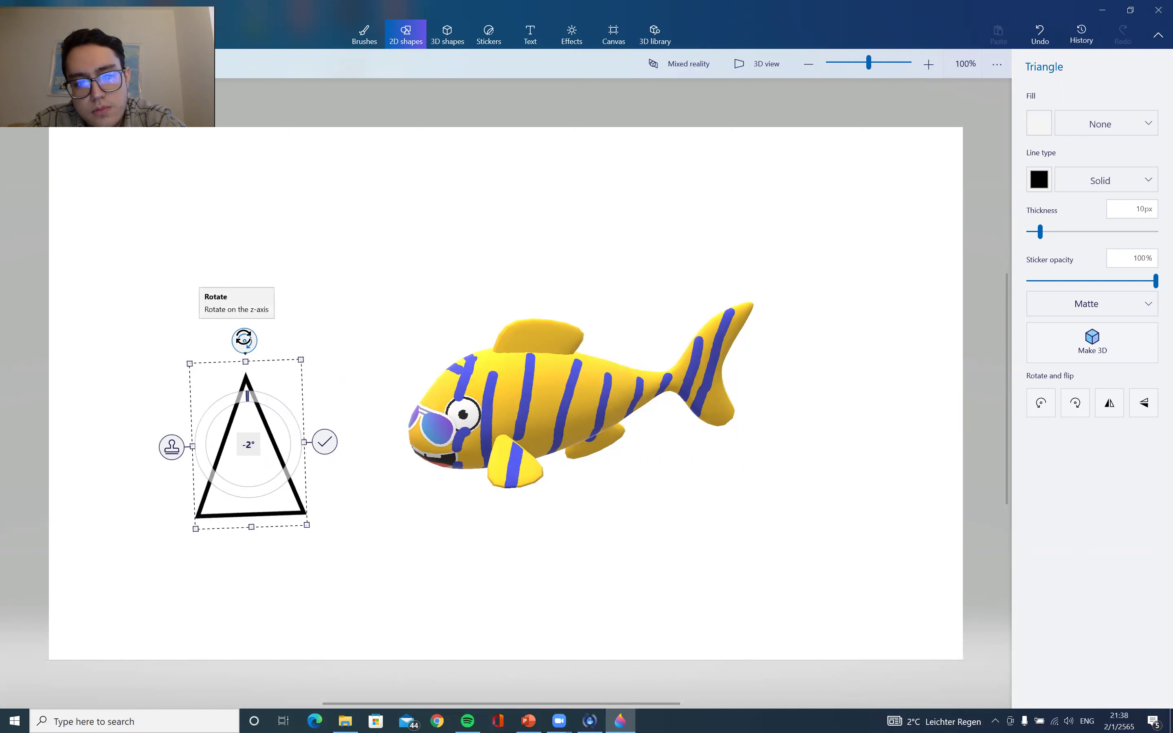
{"action": "left_click", "coordinate": [1120, 406]}
{"action": "left_click", "coordinate": [1144, 403]}
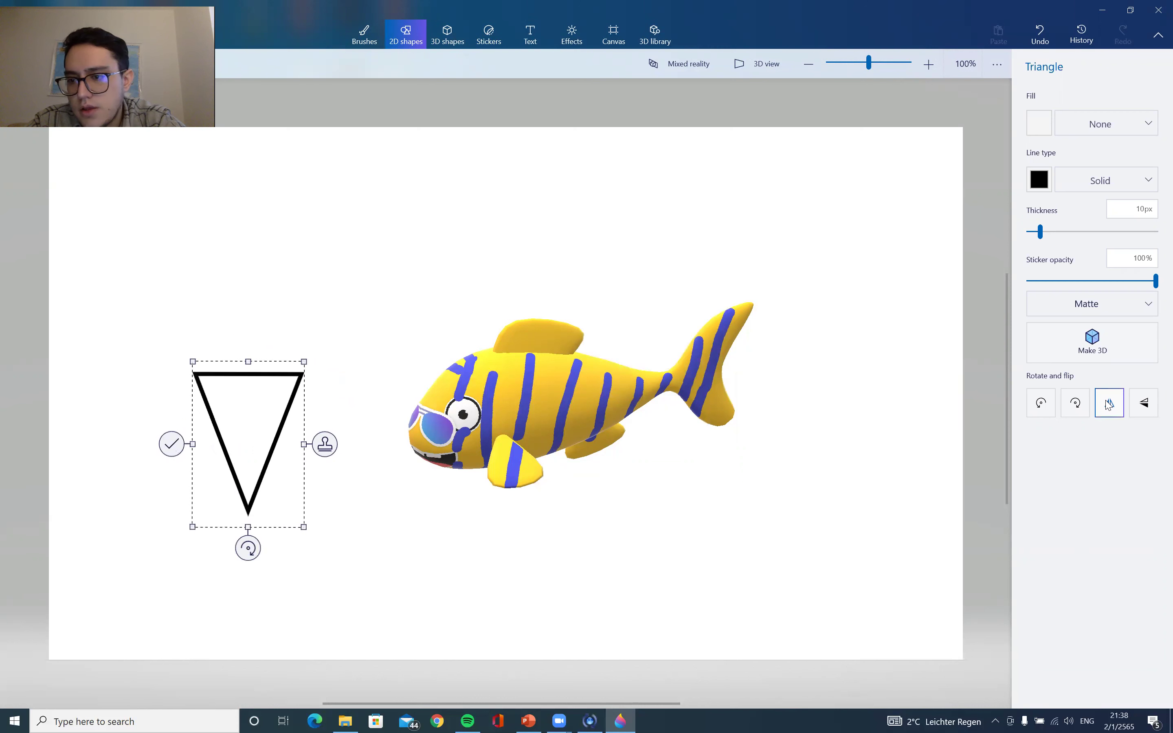
{"action": "left_click", "coordinate": [1149, 408]}
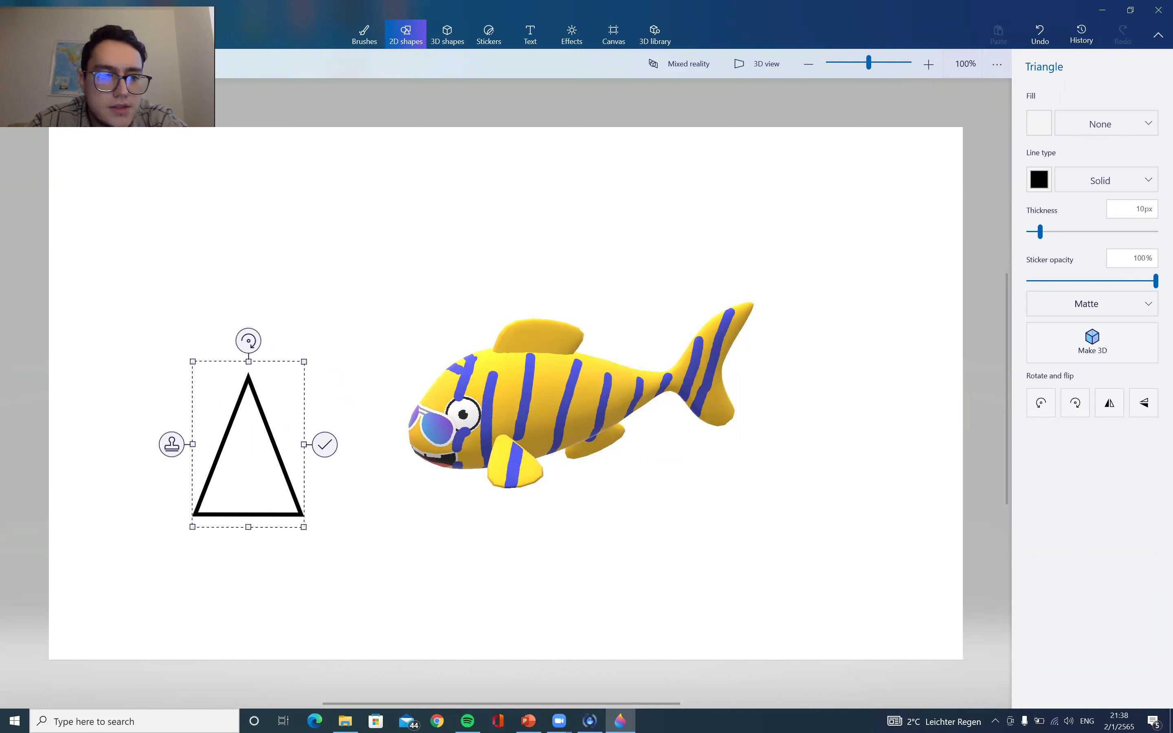
{"action": "key", "text": "alt+Tab"}
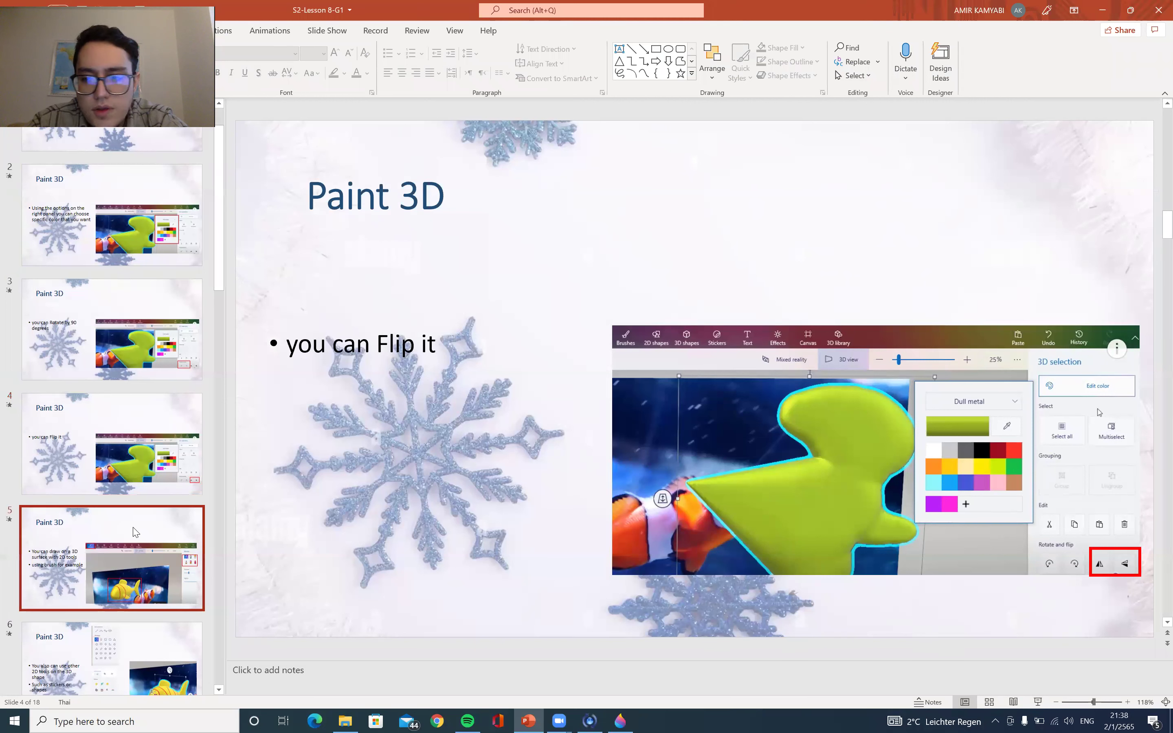
- Step through the slides on drawing on 3D surfaces, stickers and complex forms, then return to Paint 3D
{"action": "key", "text": "Down"}
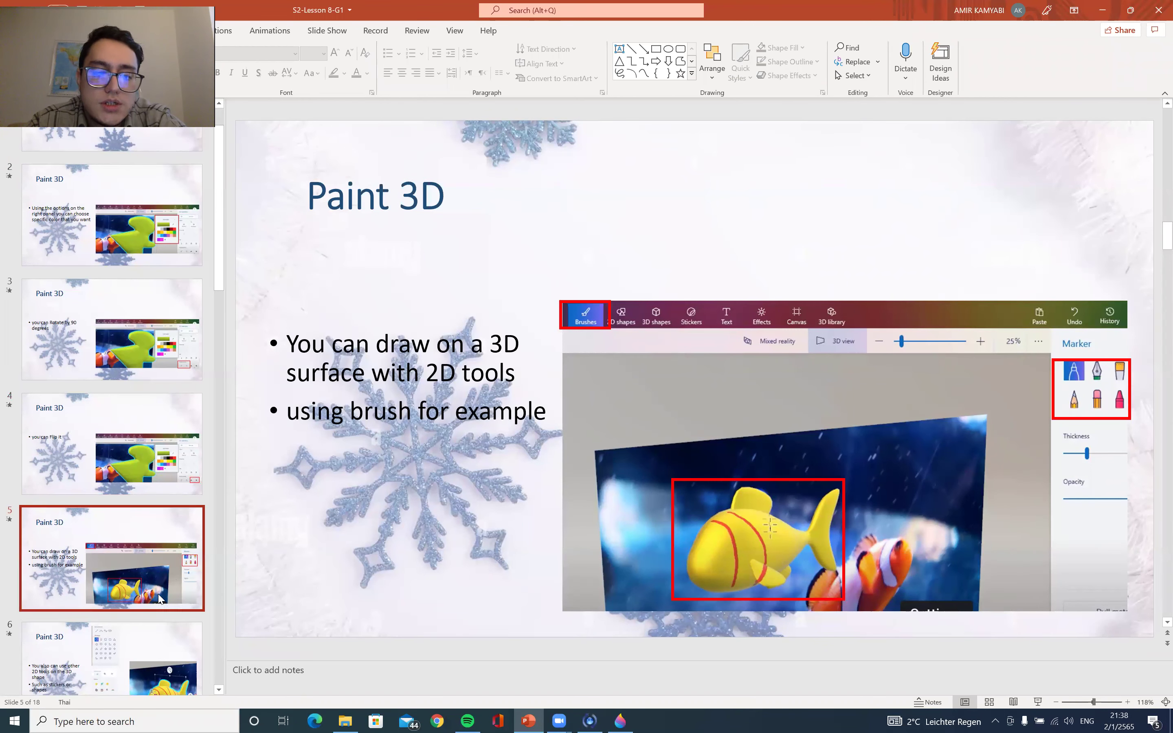
{"action": "left_click", "coordinate": [158, 659]}
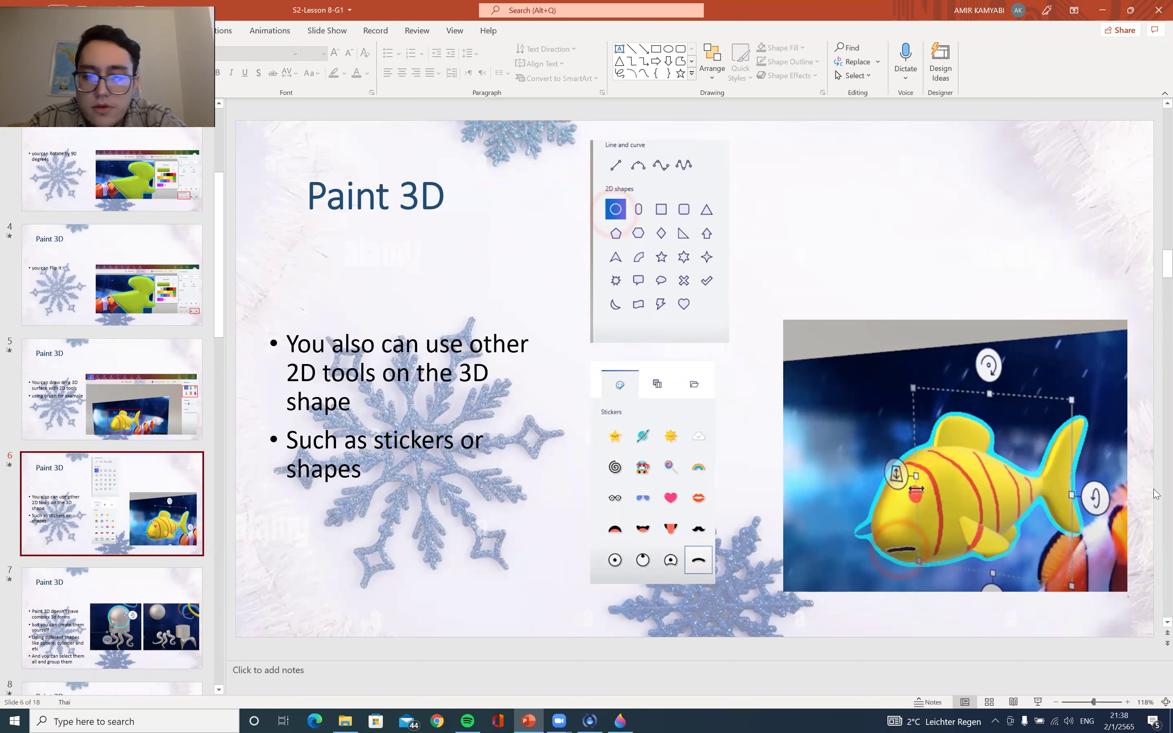
{"action": "left_click", "coordinate": [62, 631]}
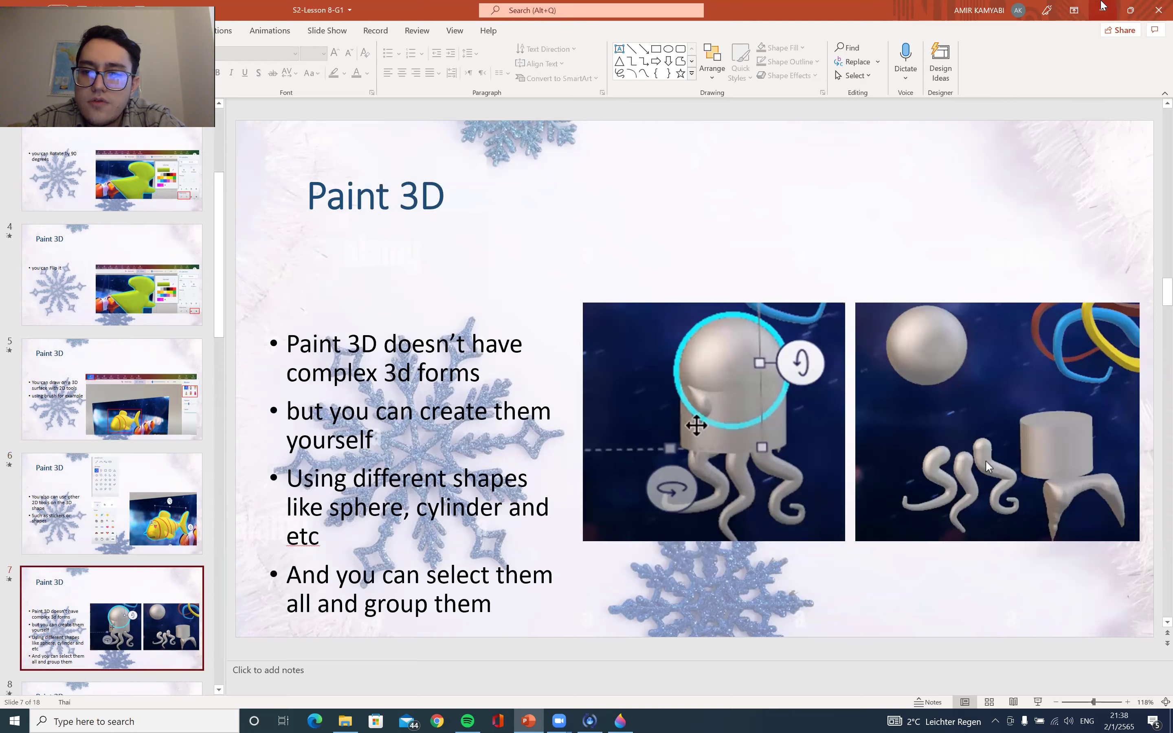
{"action": "key", "text": "alt+Tab"}
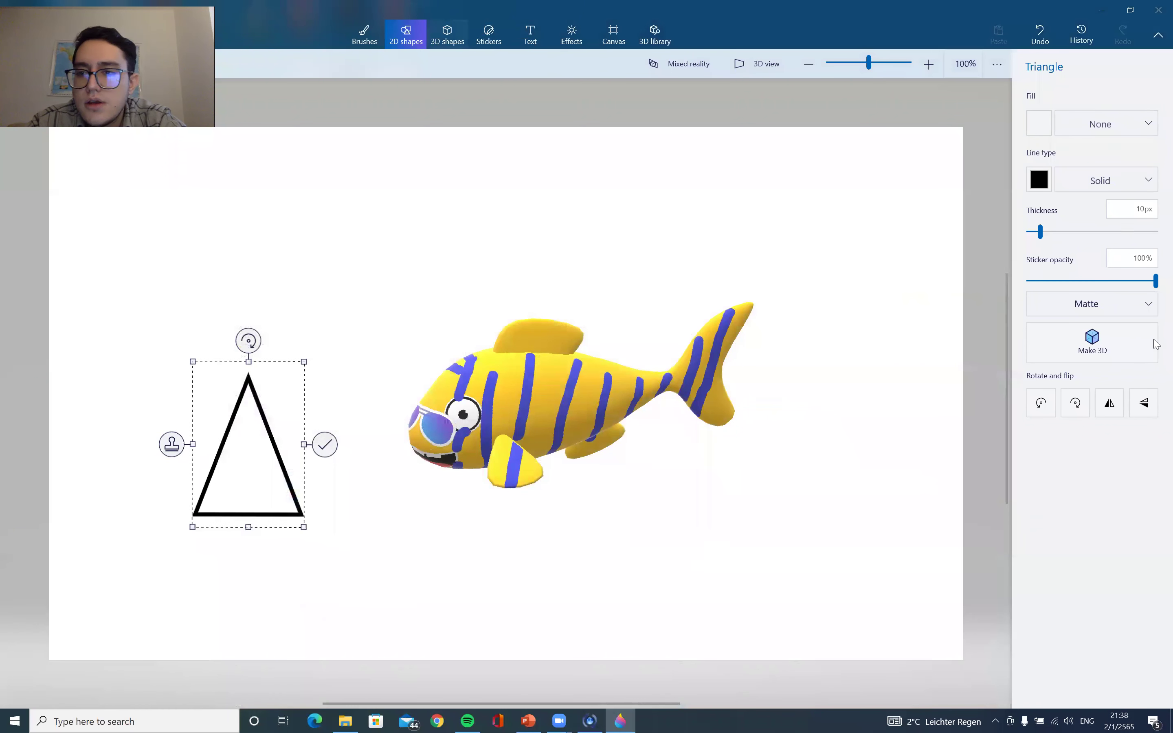
- Place a blue 3D cylinder below the fish's tail
{"action": "left_click", "coordinate": [446, 34]}
{"action": "left_click", "coordinate": [1038, 229]}
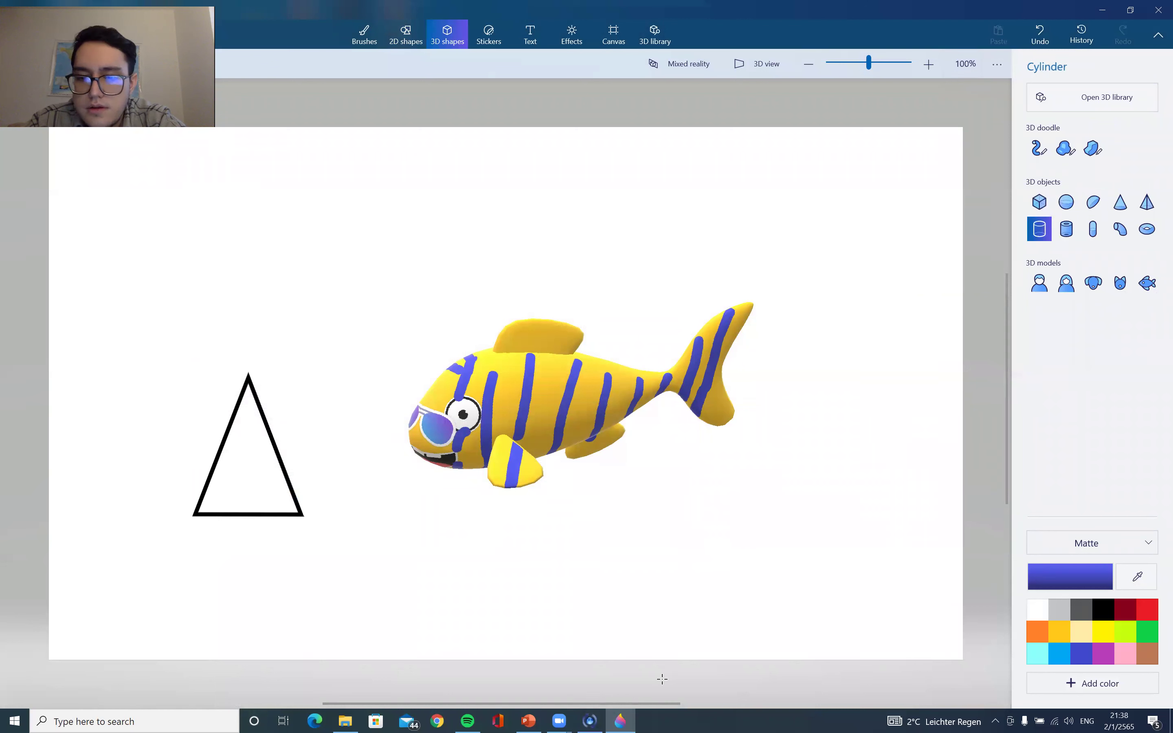
{"action": "left_click", "coordinate": [714, 545]}
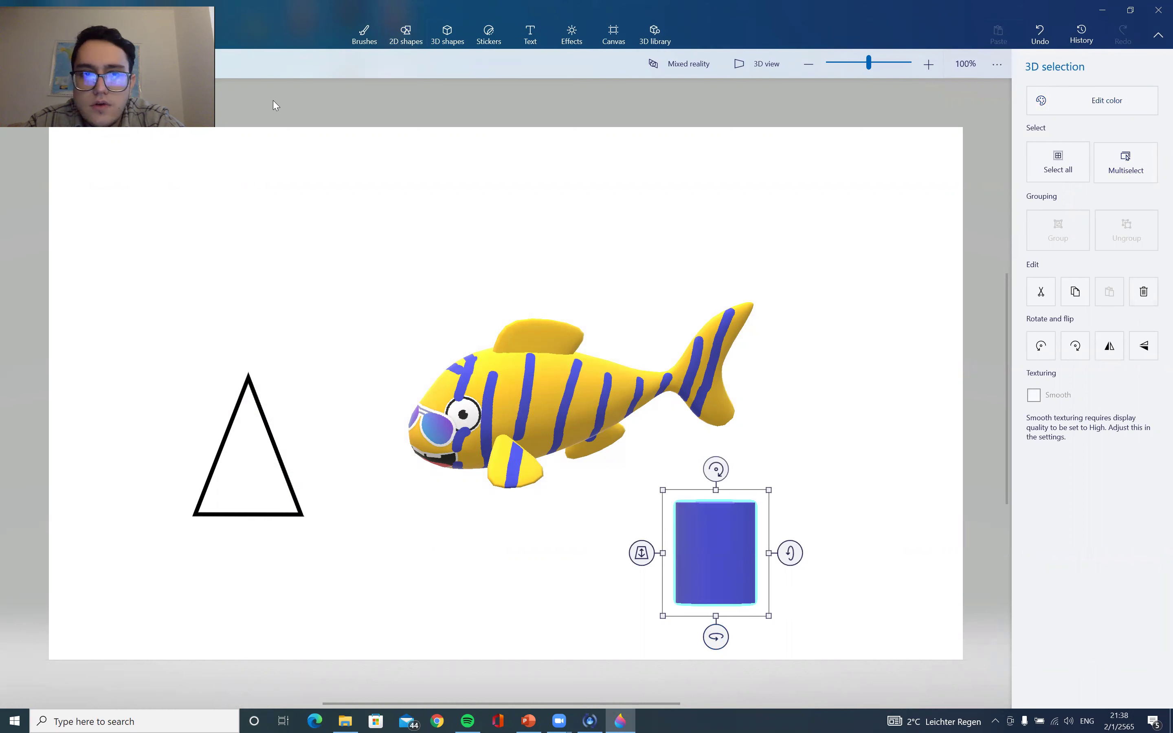
- Add a blue sphere, shrink it to the cylinder's width and seat it on top
{"action": "left_click", "coordinate": [446, 33]}
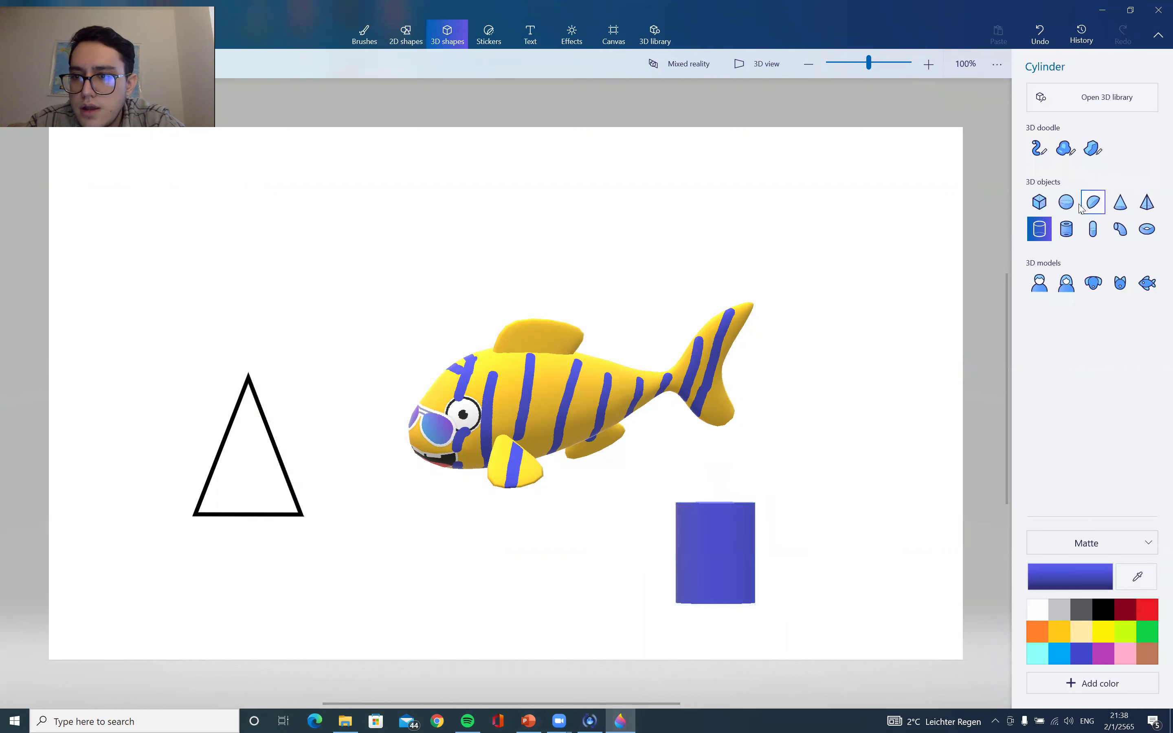
{"action": "left_click", "coordinate": [1066, 202]}
{"action": "left_click_drag", "start_coordinate": [707, 515], "coordinate": [765, 472]}
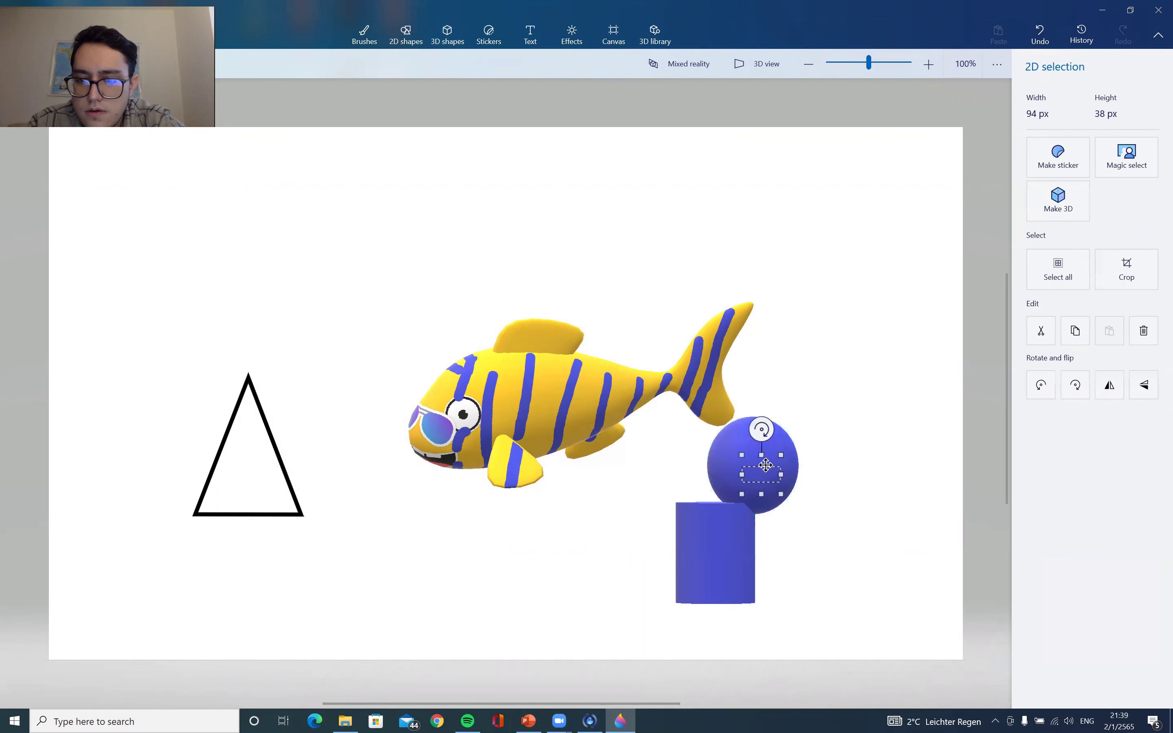
{"action": "left_click", "coordinate": [840, 456]}
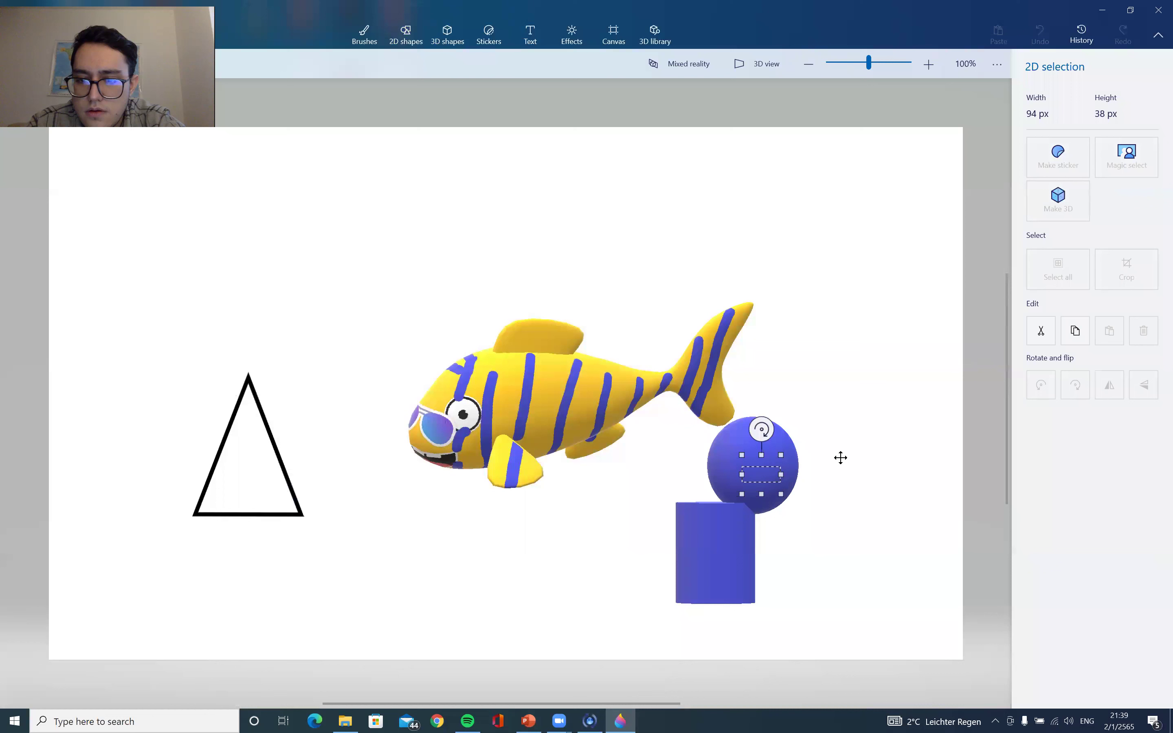
{"action": "left_click", "coordinate": [755, 466]}
{"action": "left_click_drag", "start_coordinate": [767, 456], "coordinate": [726, 485]}
{"action": "left_click_drag", "start_coordinate": [658, 423], "coordinate": [721, 483]}
{"action": "left_click", "coordinate": [720, 478]}
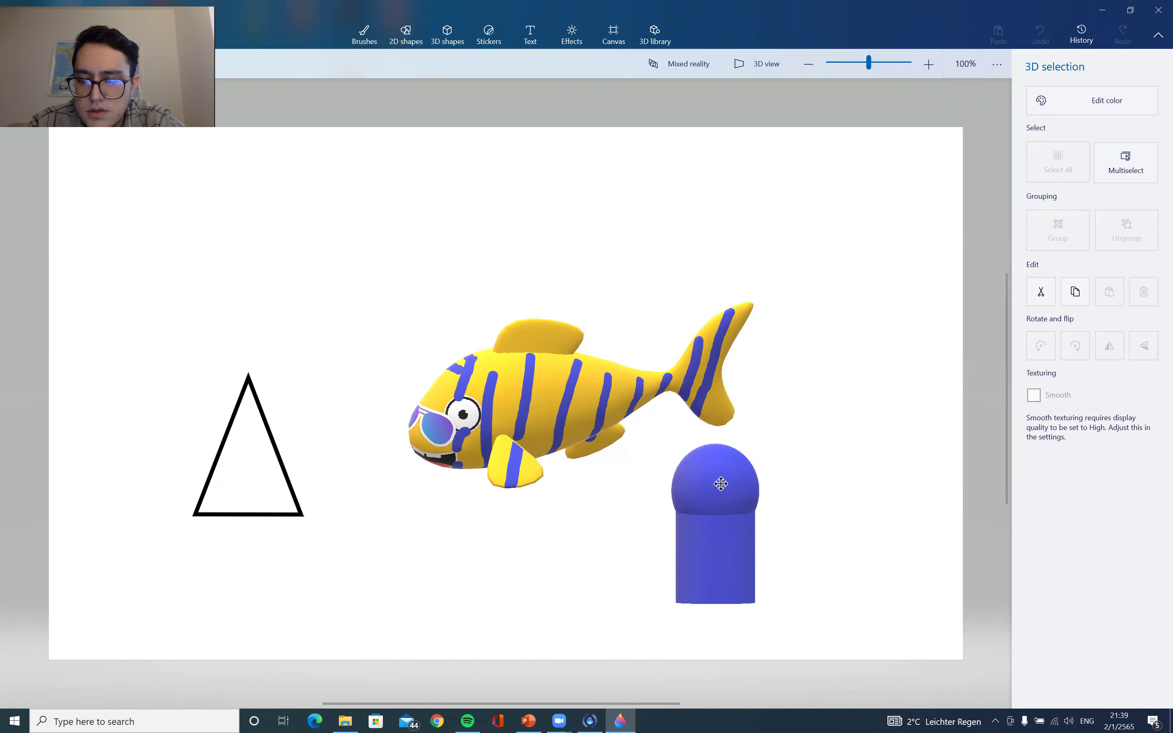
{"action": "left_click", "coordinate": [878, 537]}
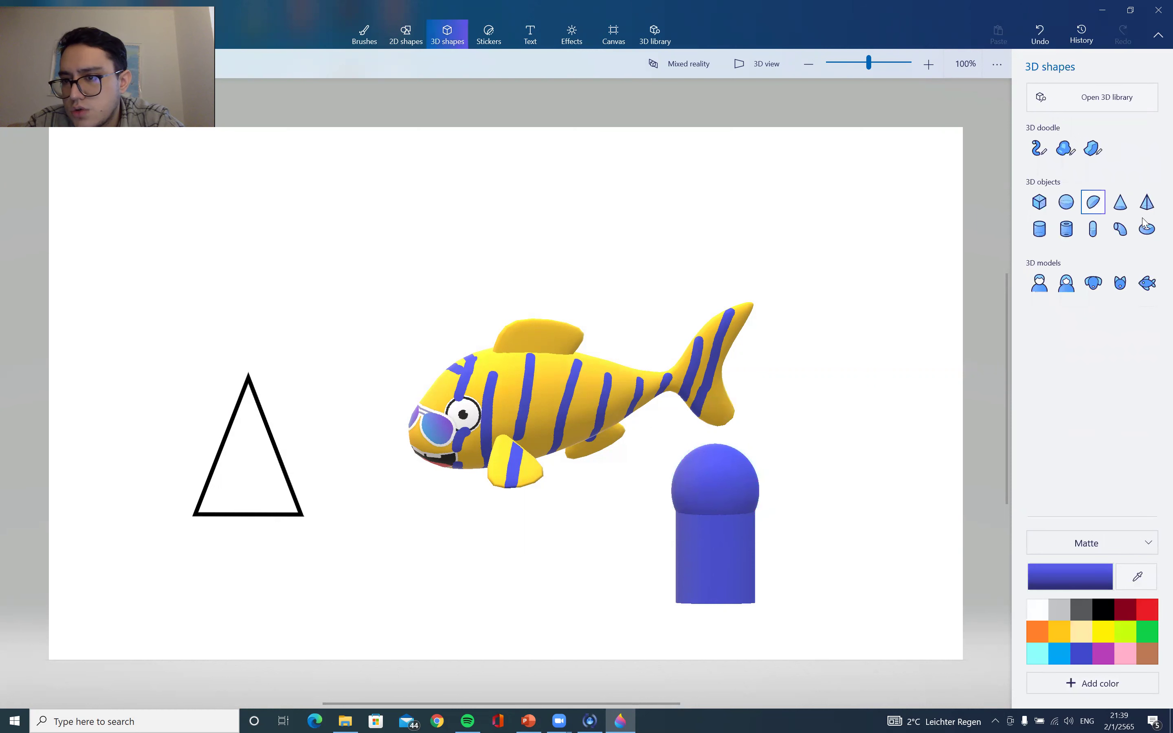
- With a tapered Tube brush, draw three tentacles down from the cylinder base
{"action": "left_click", "coordinate": [1120, 229]}
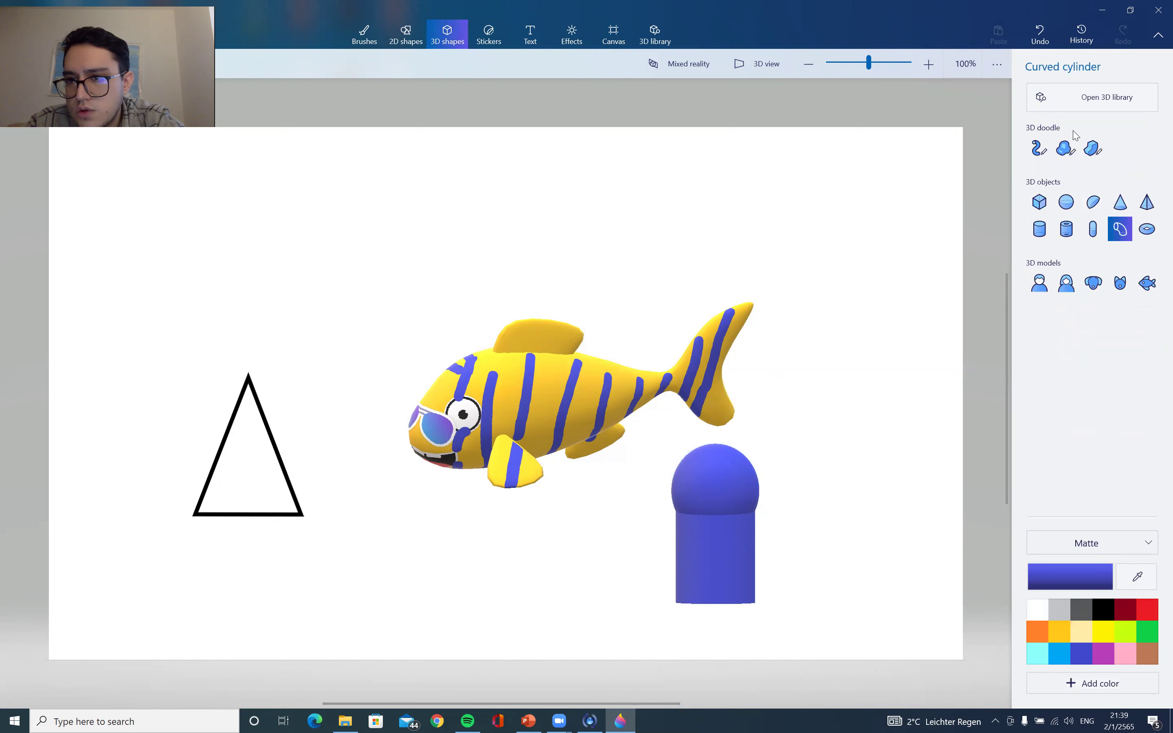
{"action": "left_click", "coordinate": [1038, 149]}
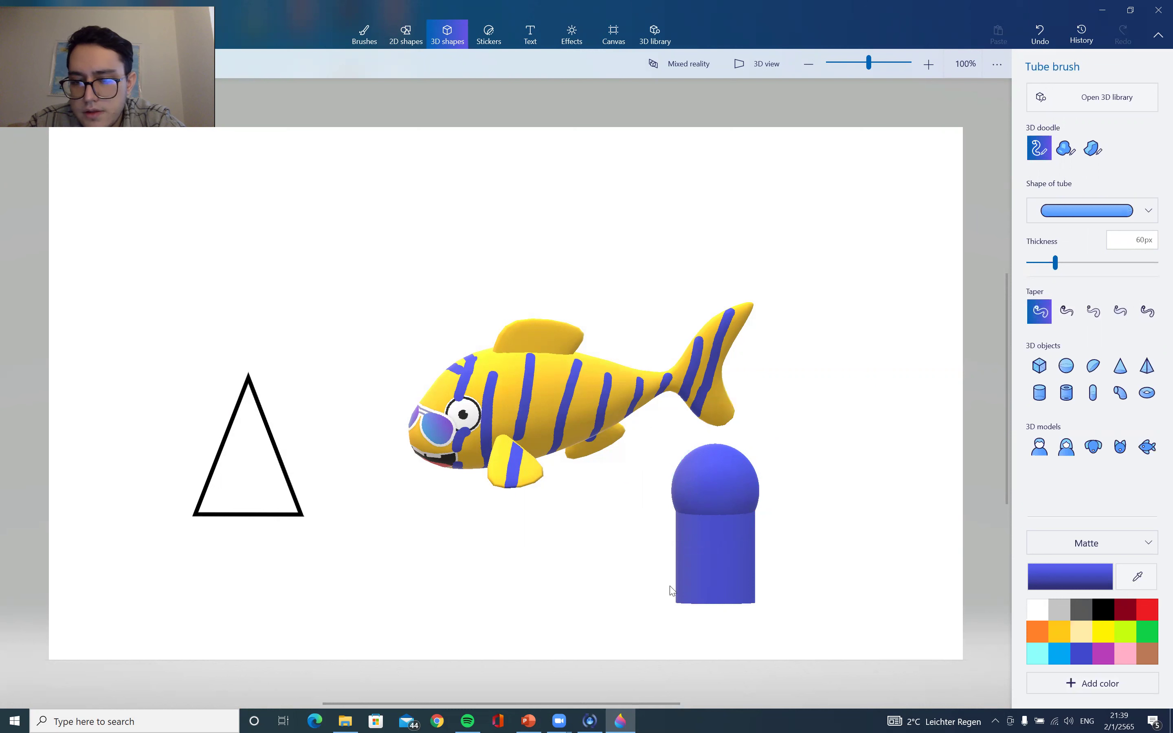
{"action": "left_click", "coordinate": [1066, 311]}
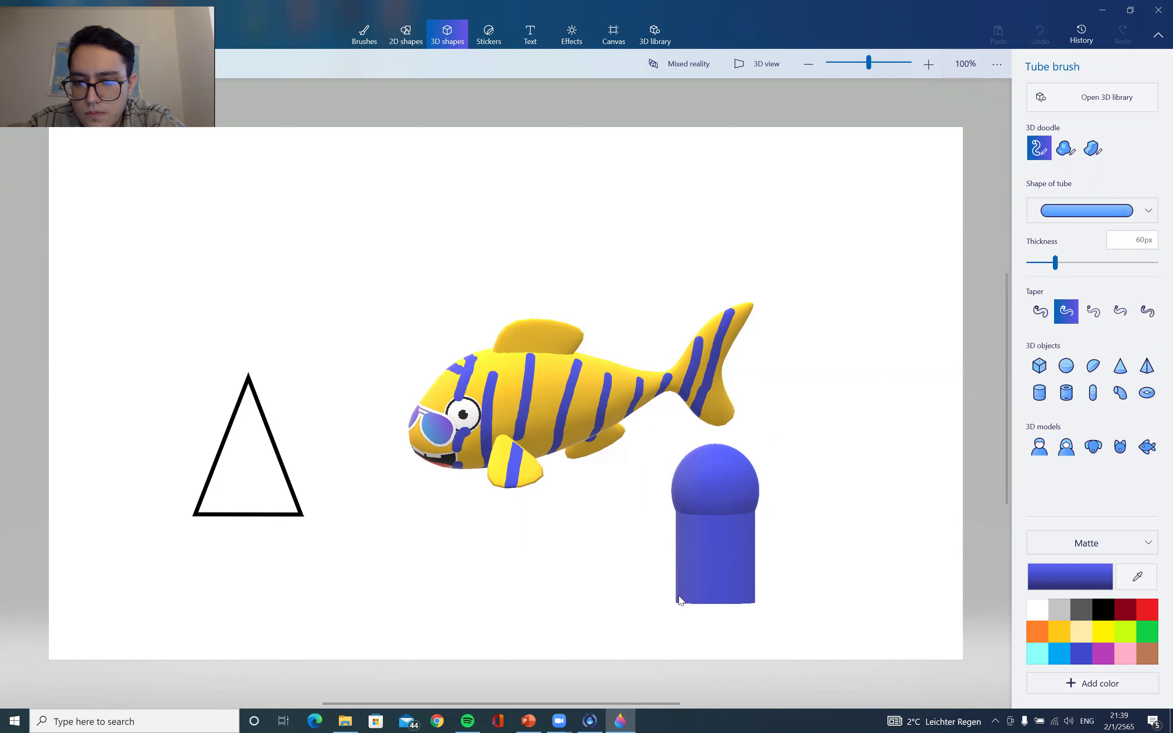
{"action": "left_click_drag", "start_coordinate": [682, 582], "coordinate": [650, 686]}
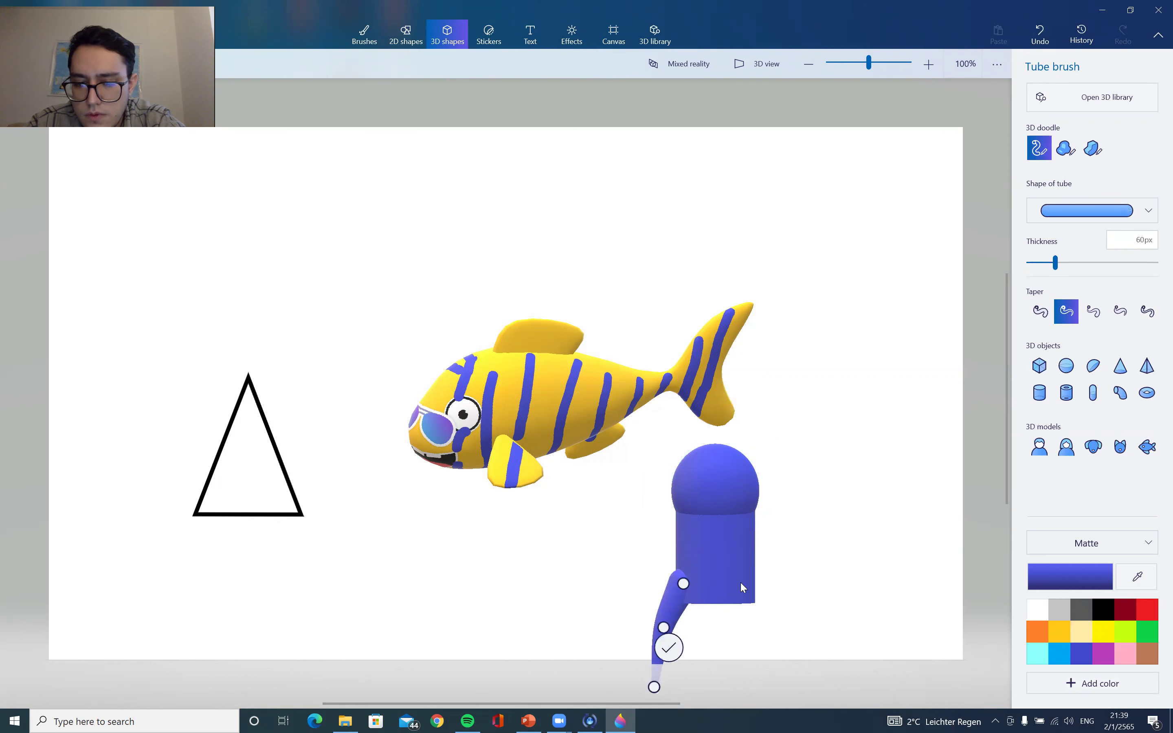
{"action": "left_click_drag", "start_coordinate": [753, 571], "coordinate": [807, 696]}
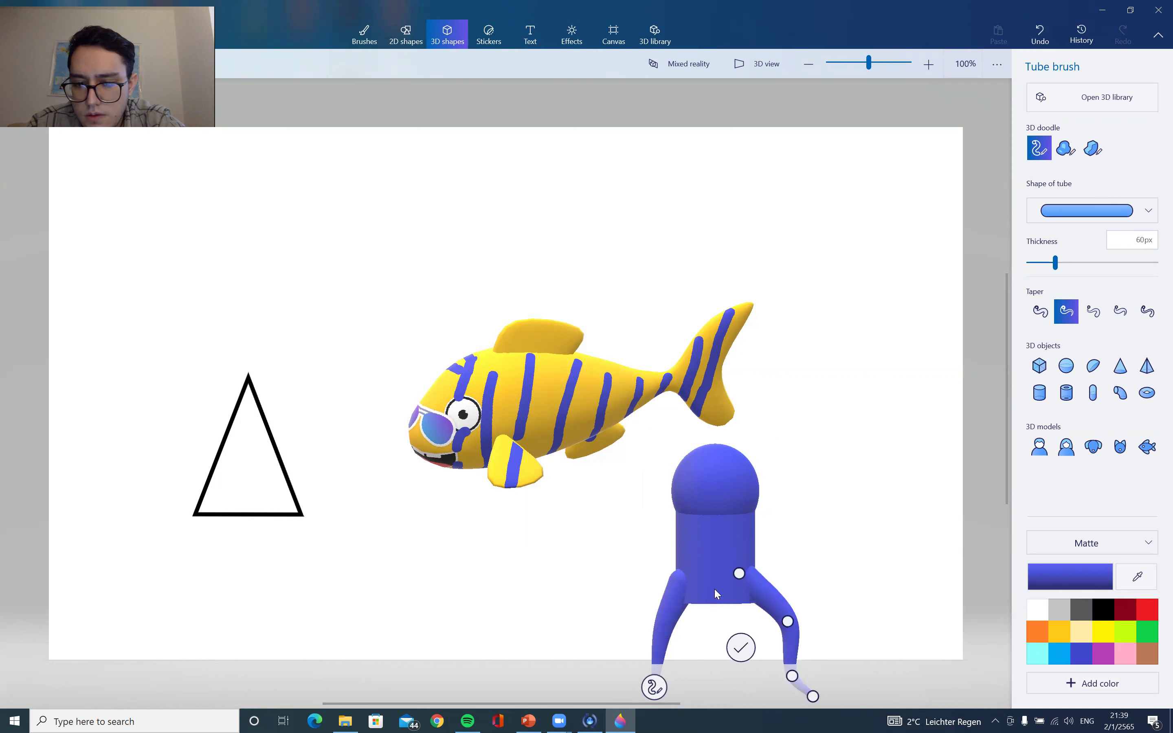
{"action": "left_click_drag", "start_coordinate": [713, 606], "coordinate": [726, 690]}
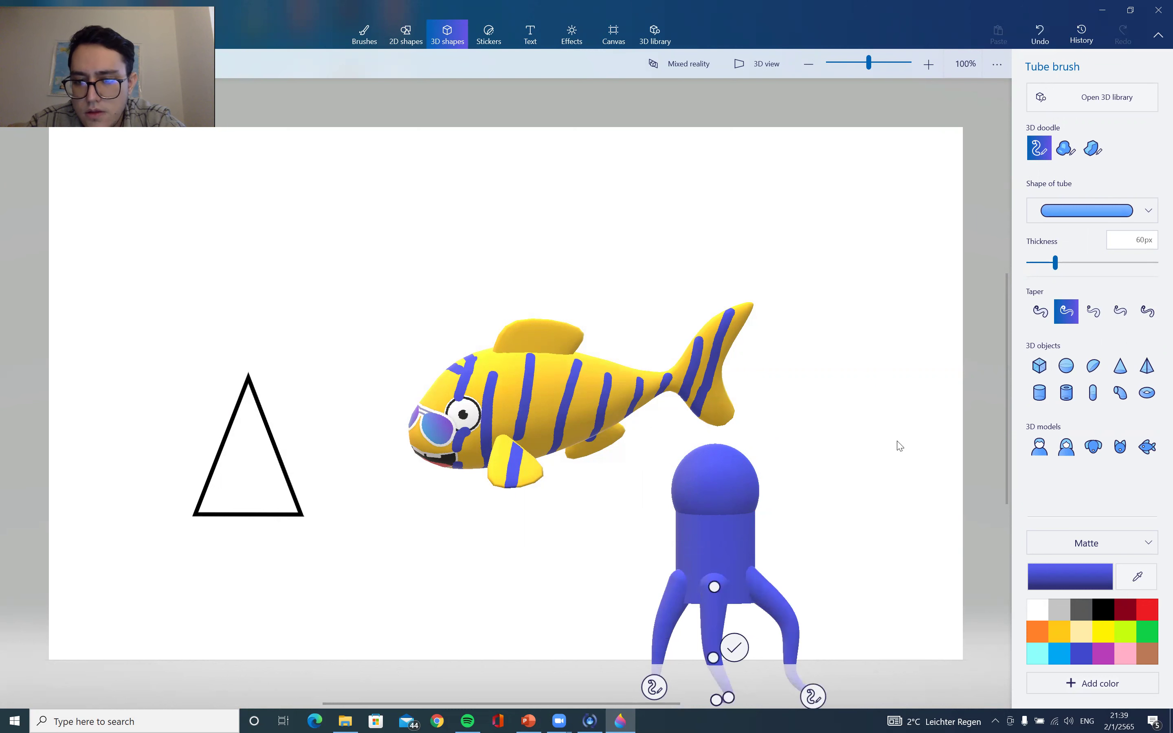
- Undo the tentacles, redraw two curving ones, and move the tentacle group to the lower left
{"action": "left_click", "coordinate": [681, 504]}
{"action": "key", "text": "ctrl+z"}
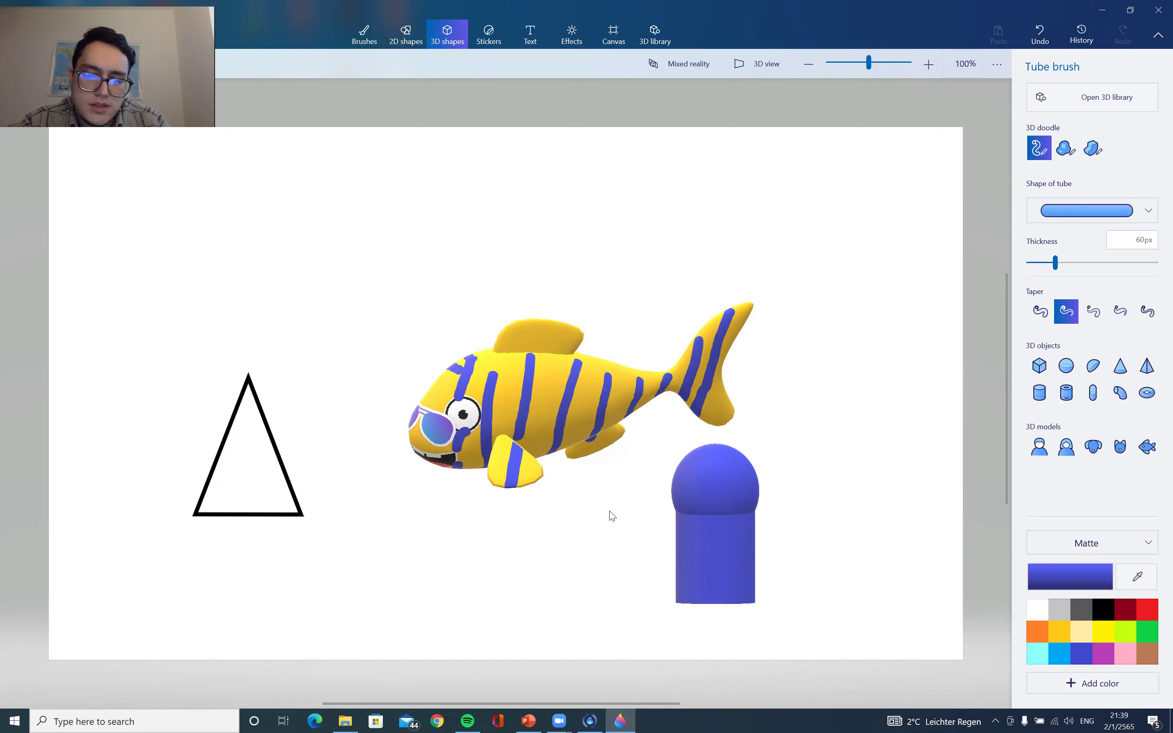
{"action": "key", "text": "ctrl+z"}
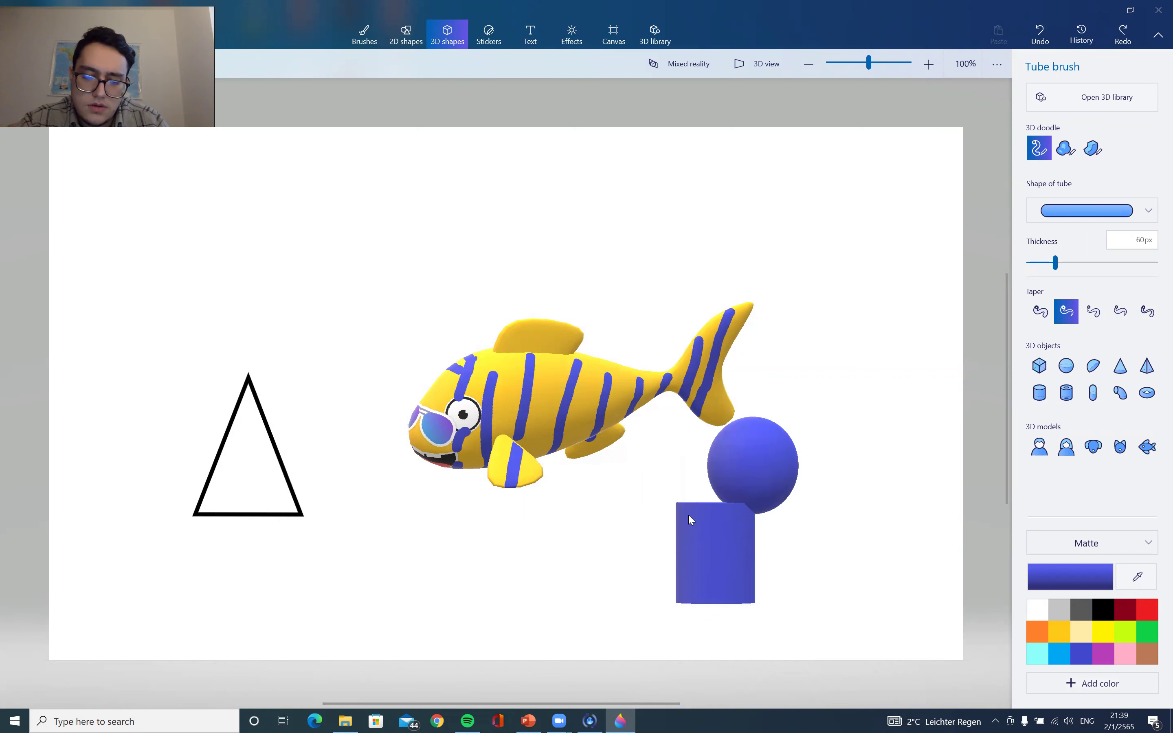
{"action": "key", "text": "ctrl+y"}
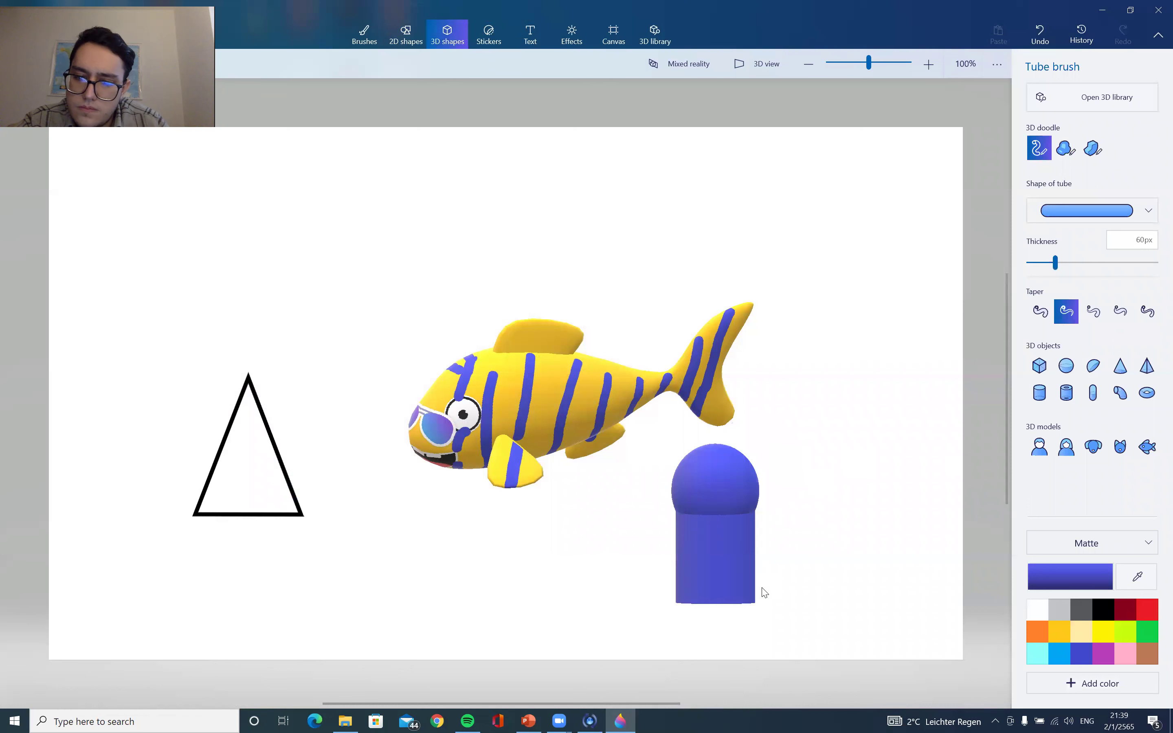
{"action": "left_click_drag", "start_coordinate": [748, 587], "coordinate": [836, 670]}
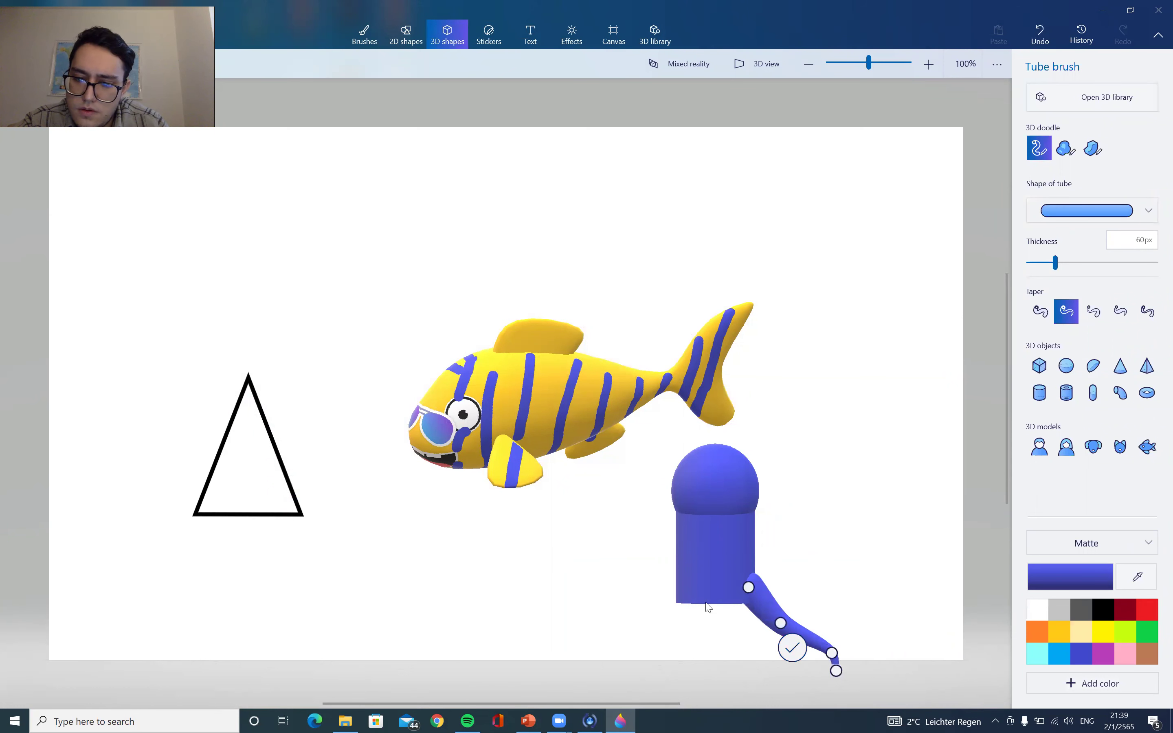
{"action": "mouse_move", "coordinate": [698, 582]}
{"action": "left_mouse_down"}
{"action": "mouse_move", "coordinate": [640, 613]}
{"action": "mouse_move", "coordinate": [523, 623]}
{"action": "mouse_move", "coordinate": [537, 665]}
{"action": "mouse_move", "coordinate": [714, 593]}
{"action": "mouse_move", "coordinate": [724, 690]}
{"action": "left_mouse_up"}
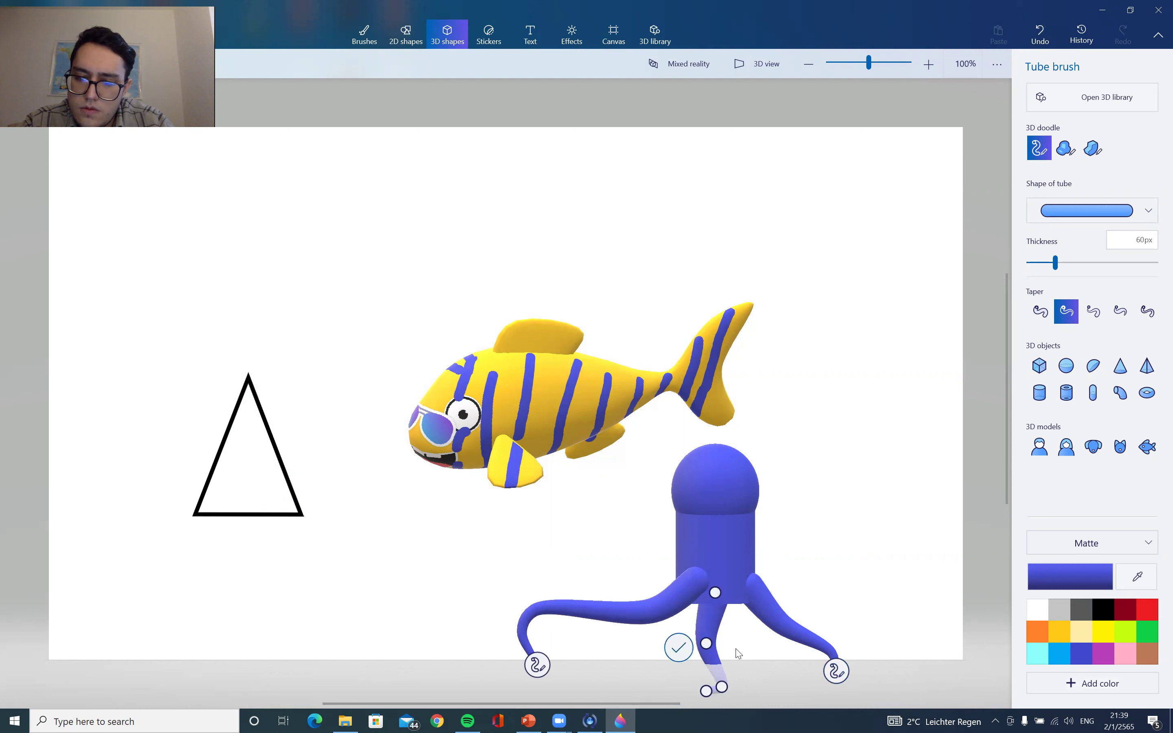
{"action": "left_click", "coordinate": [751, 570]}
{"action": "left_click_drag", "start_coordinate": [708, 600], "coordinate": [391, 558]}
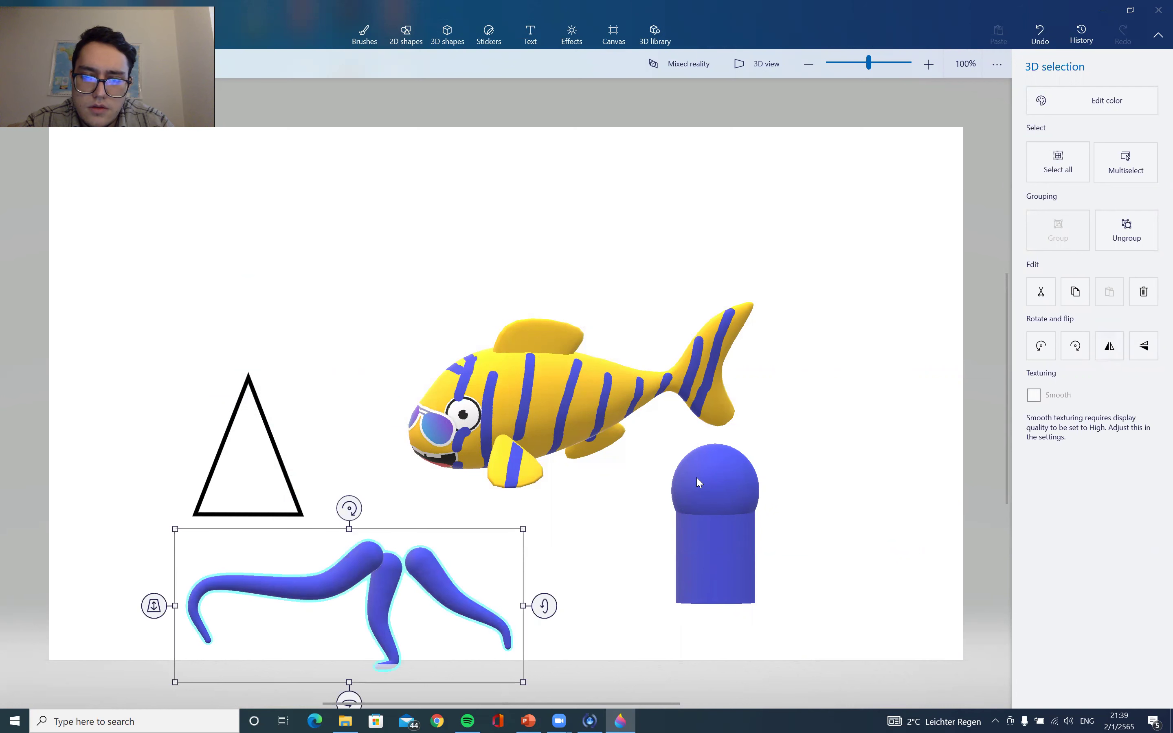
- Move the blue capsule body onto the tentacles and shorten it from the bottom
{"action": "left_click", "coordinate": [708, 586]}
{"action": "left_click", "coordinate": [803, 517]}
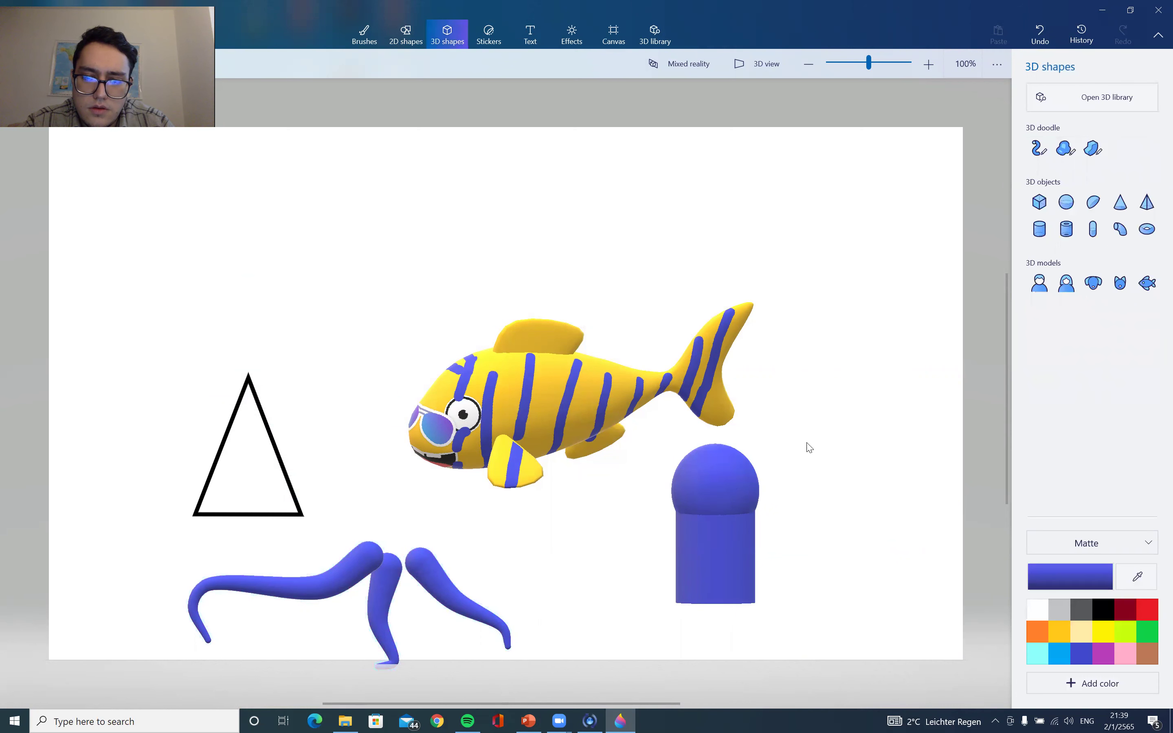
{"action": "left_click_drag", "start_coordinate": [808, 447], "coordinate": [625, 610]}
{"action": "left_click_drag", "start_coordinate": [718, 542], "coordinate": [401, 517]}
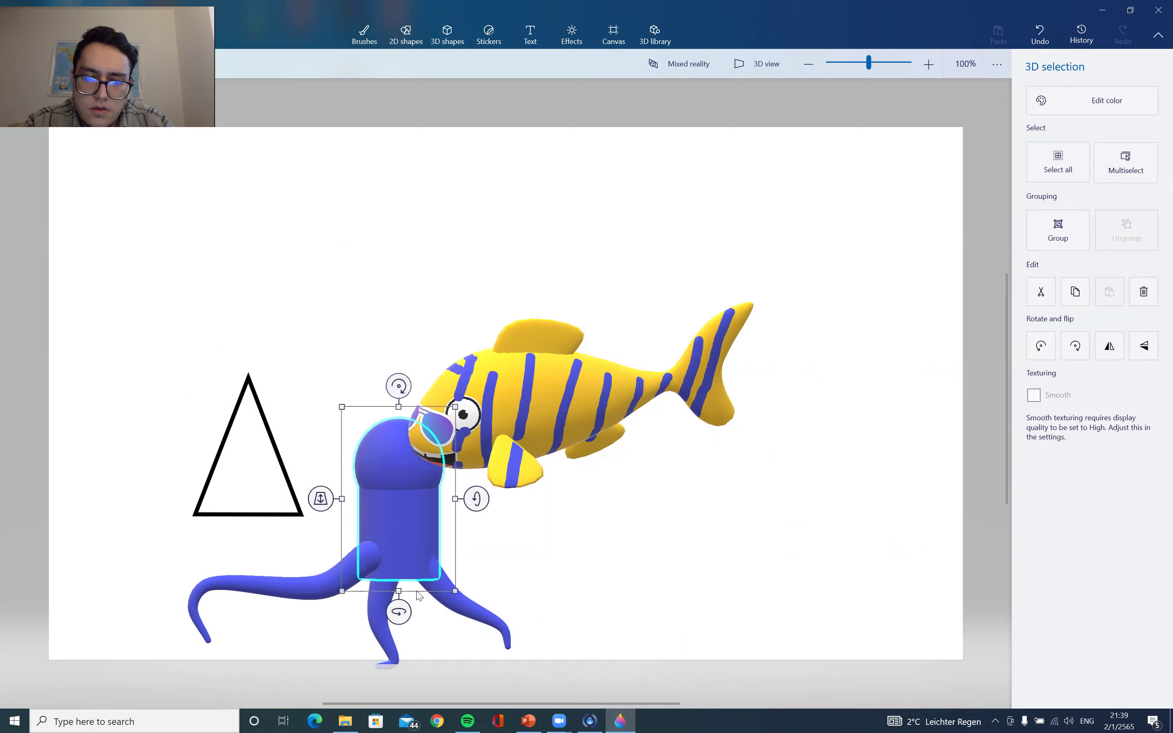
{"action": "mouse_move", "coordinate": [396, 589]}
{"action": "left_mouse_down"}
{"action": "mouse_move", "coordinate": [411, 558]}
{"action": "mouse_move", "coordinate": [390, 550]}
{"action": "mouse_move", "coordinate": [387, 580]}
{"action": "left_mouse_up"}
- Tilt the capsule toward the upper right, then undo and redo to restore the tentacles
{"action": "key", "text": "alt"}
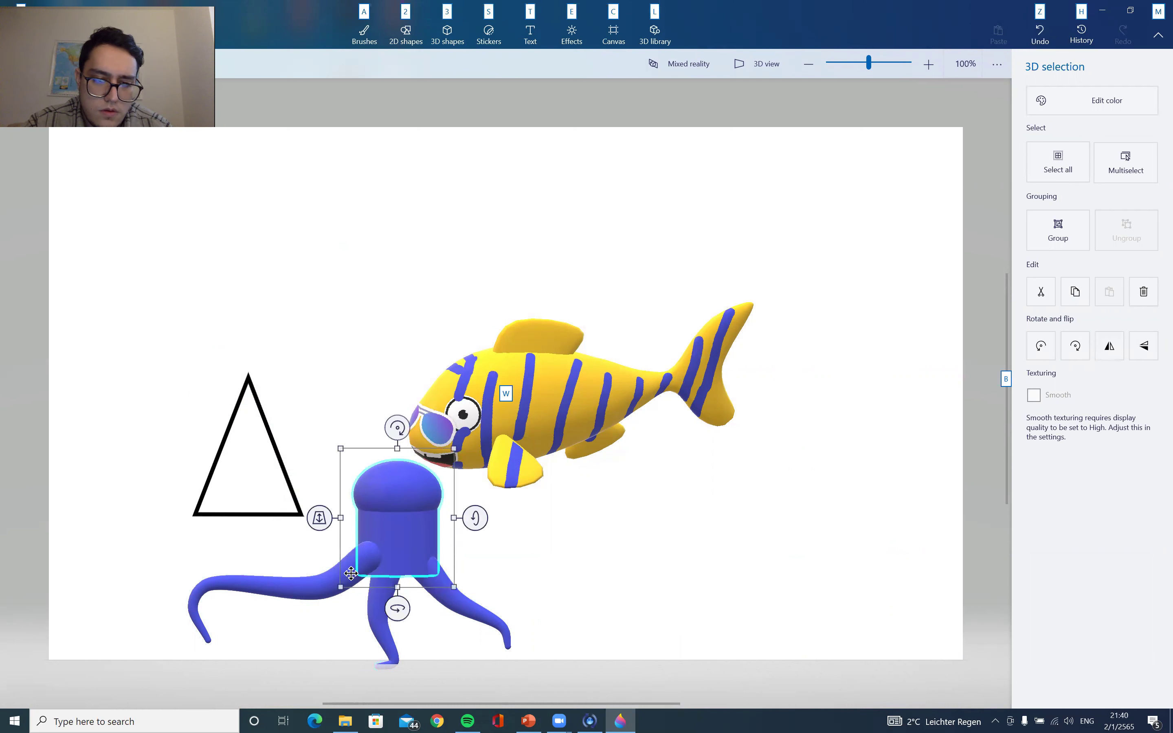
{"action": "key", "text": "alt"}
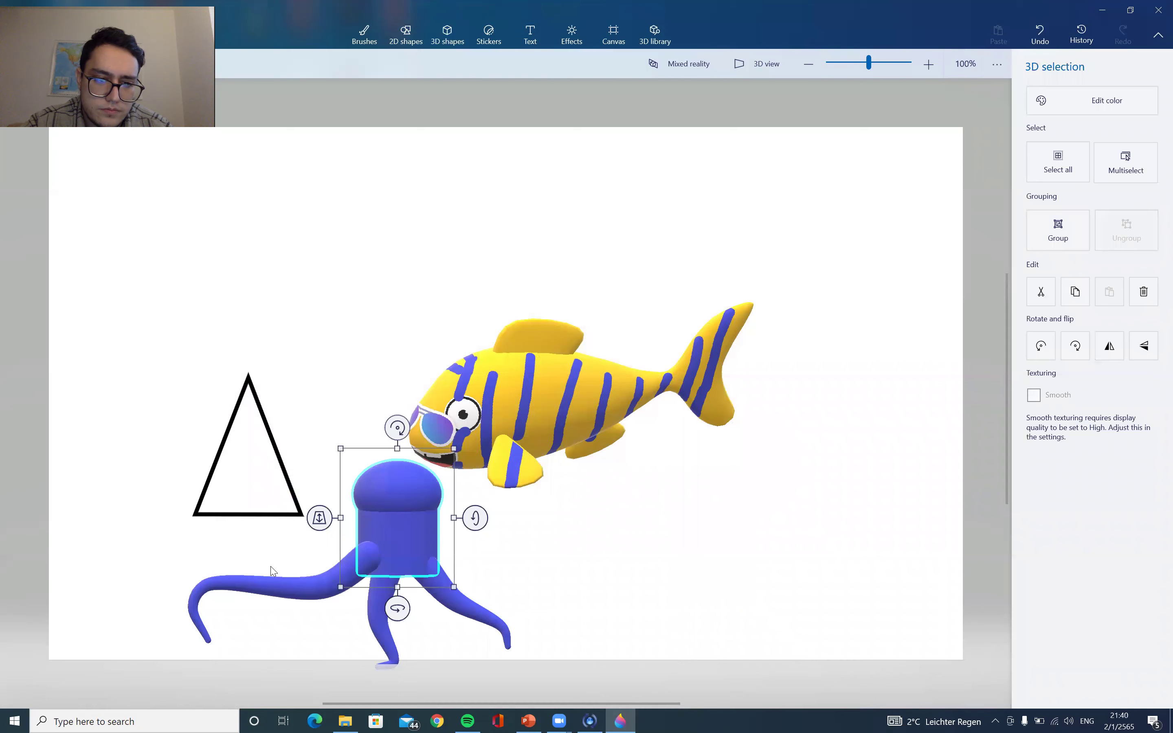
{"action": "scroll", "coordinate": [411, 545], "scroll_direction": "left", "scroll_amount": 5}
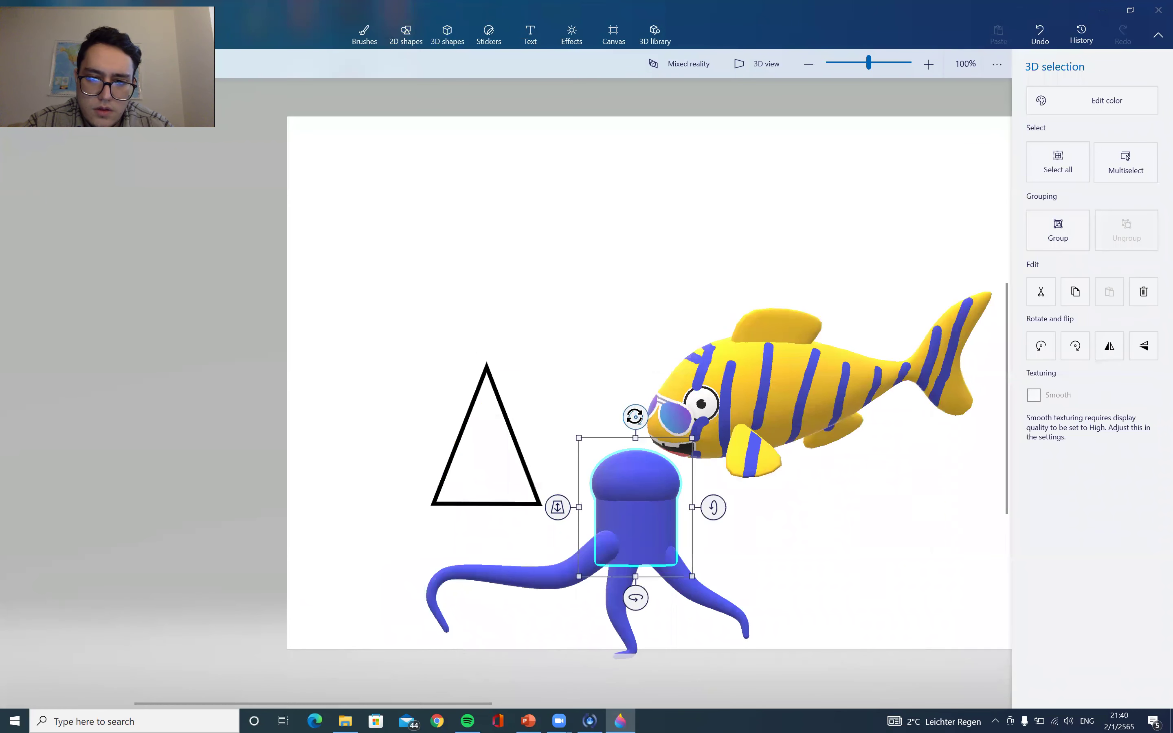
{"action": "left_click_drag", "start_coordinate": [635, 597], "coordinate": [557, 556]}
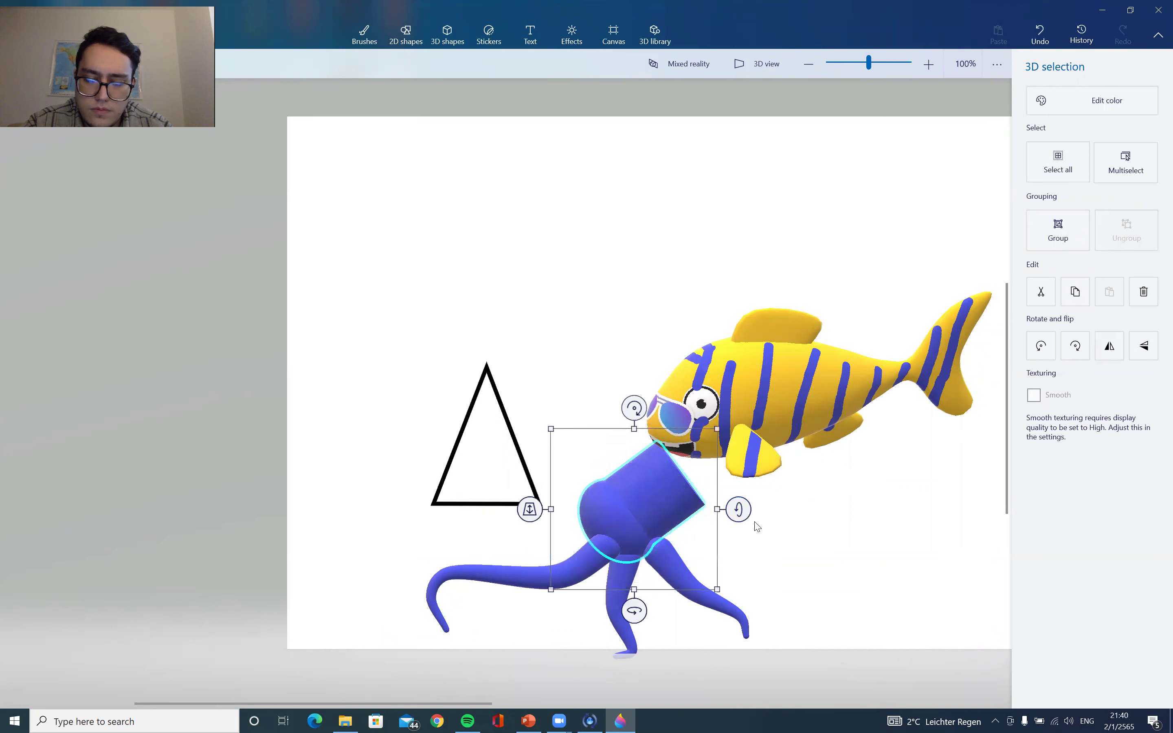
{"action": "key", "text": "ctrl+z"}
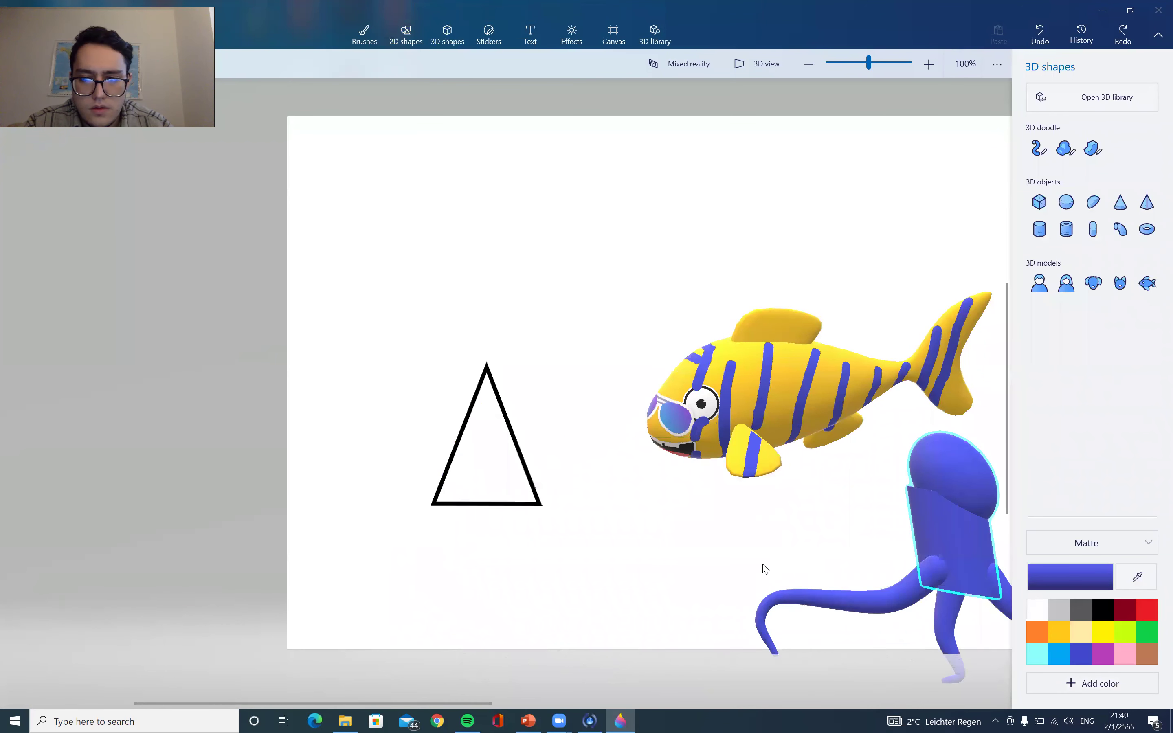
{"action": "key", "text": "ctrl+z"}
{"action": "key", "text": "ctrl+y"}
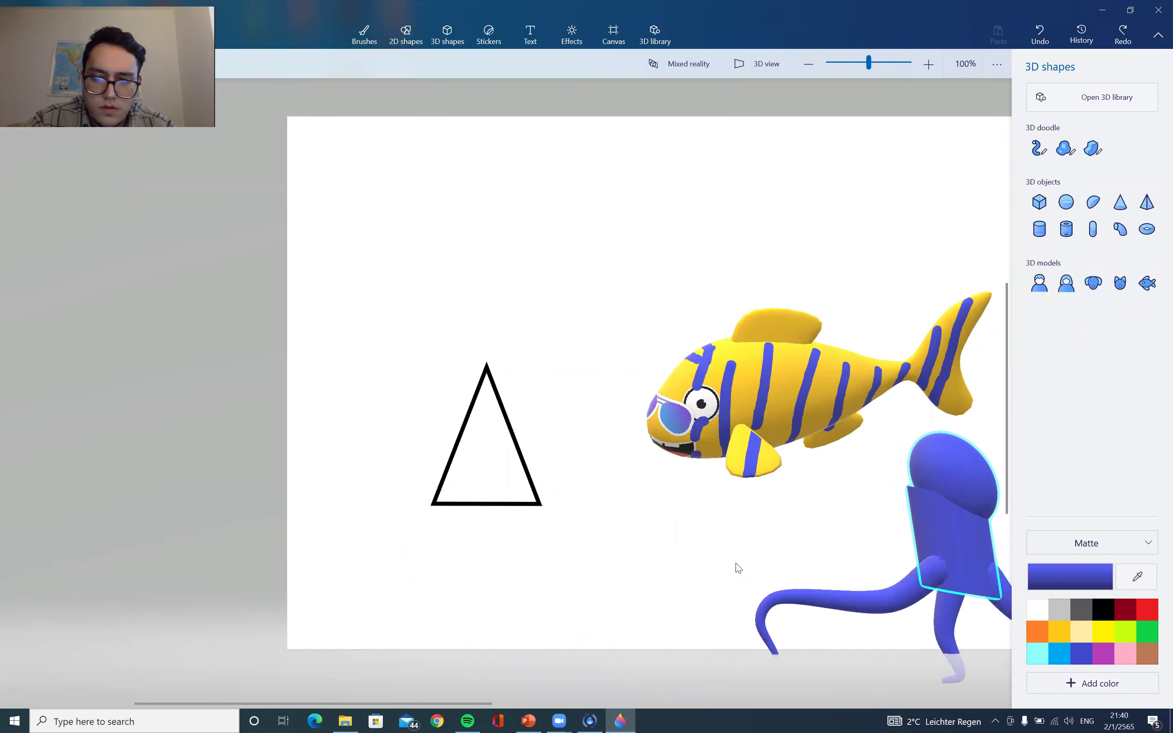
- Select the body and capsule head, set them upright, move them down, and squash the body vertically
{"action": "scroll", "coordinate": [736, 571], "scroll_direction": "down", "scroll_amount": 1, "text": "ctrl"}
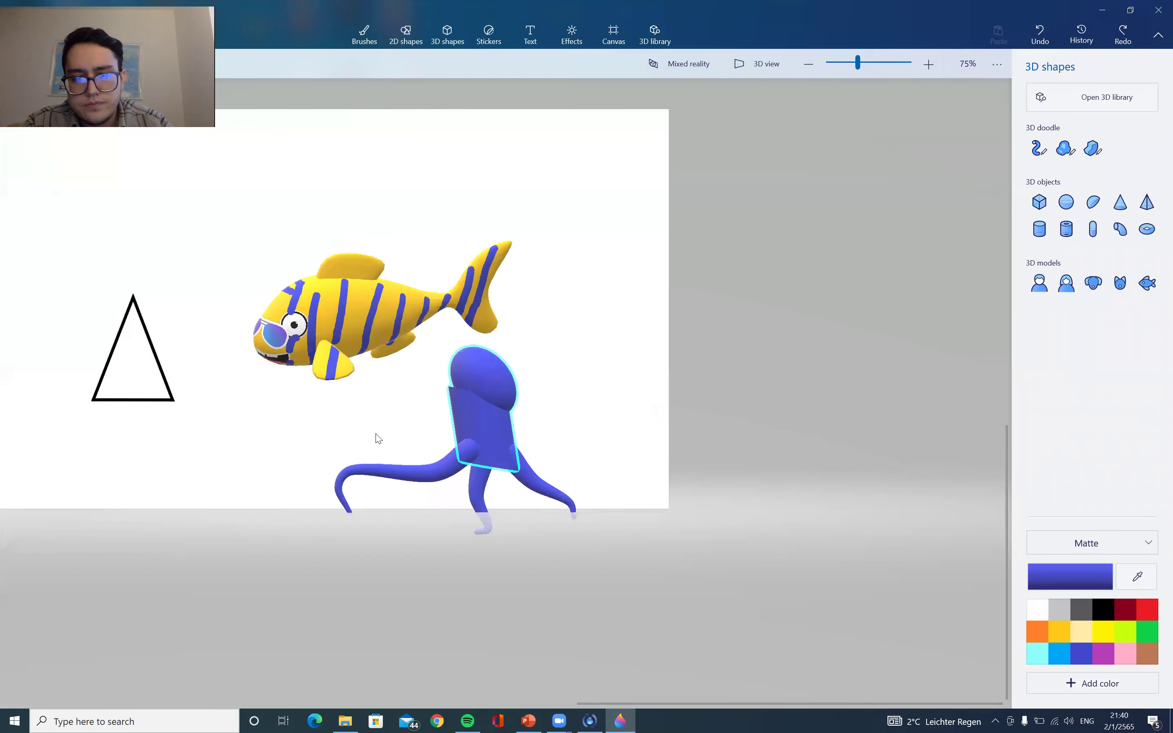
{"action": "left_click", "coordinate": [456, 415]}
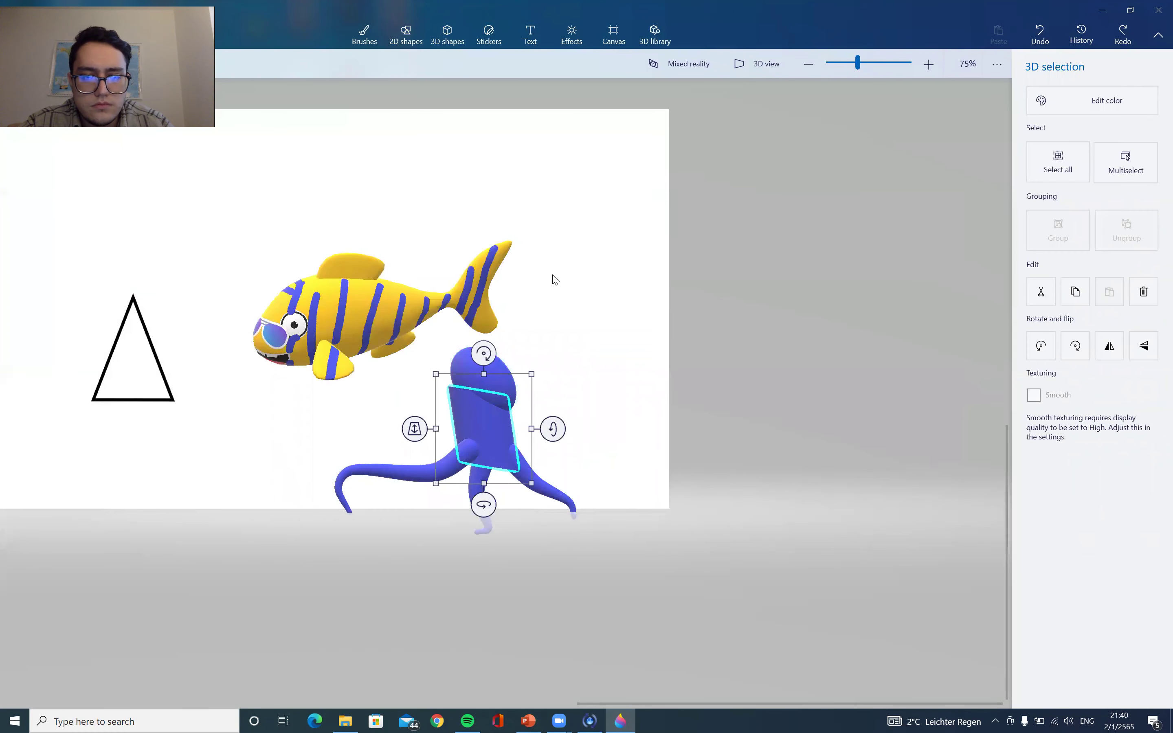
{"action": "left_click", "coordinate": [466, 357], "text": "ctrl"}
{"action": "left_click_drag", "start_coordinate": [482, 506], "coordinate": [453, 501]}
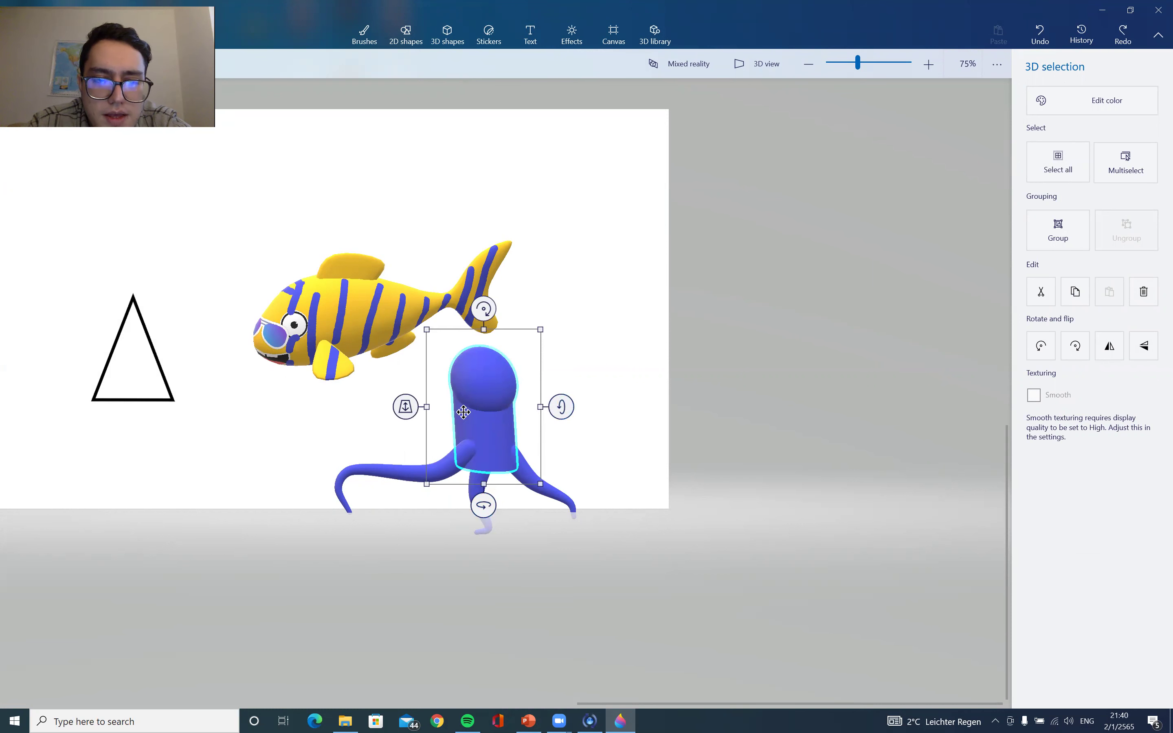
{"action": "mouse_move", "coordinate": [561, 408]}
{"action": "left_mouse_down"}
{"action": "mouse_move", "coordinate": [558, 385]}
{"action": "mouse_move", "coordinate": [547, 432]}
{"action": "mouse_move", "coordinate": [560, 410]}
{"action": "left_mouse_up"}
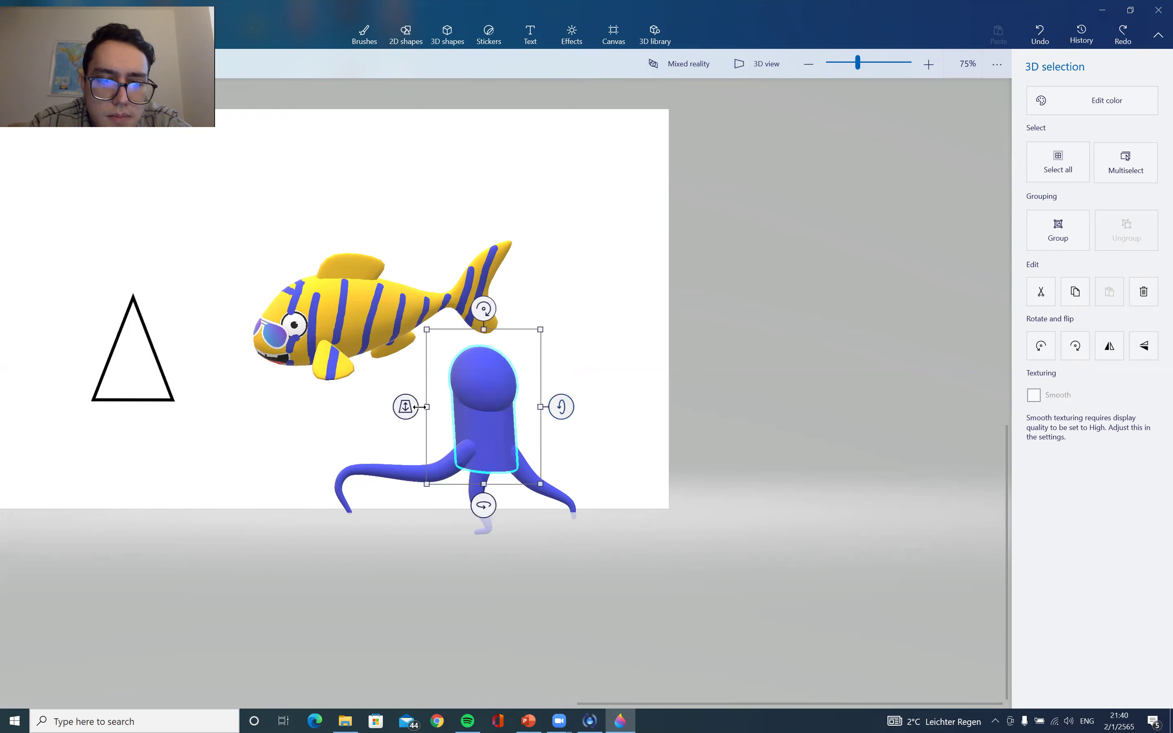
{"action": "left_click_drag", "start_coordinate": [406, 411], "coordinate": [503, 428]}
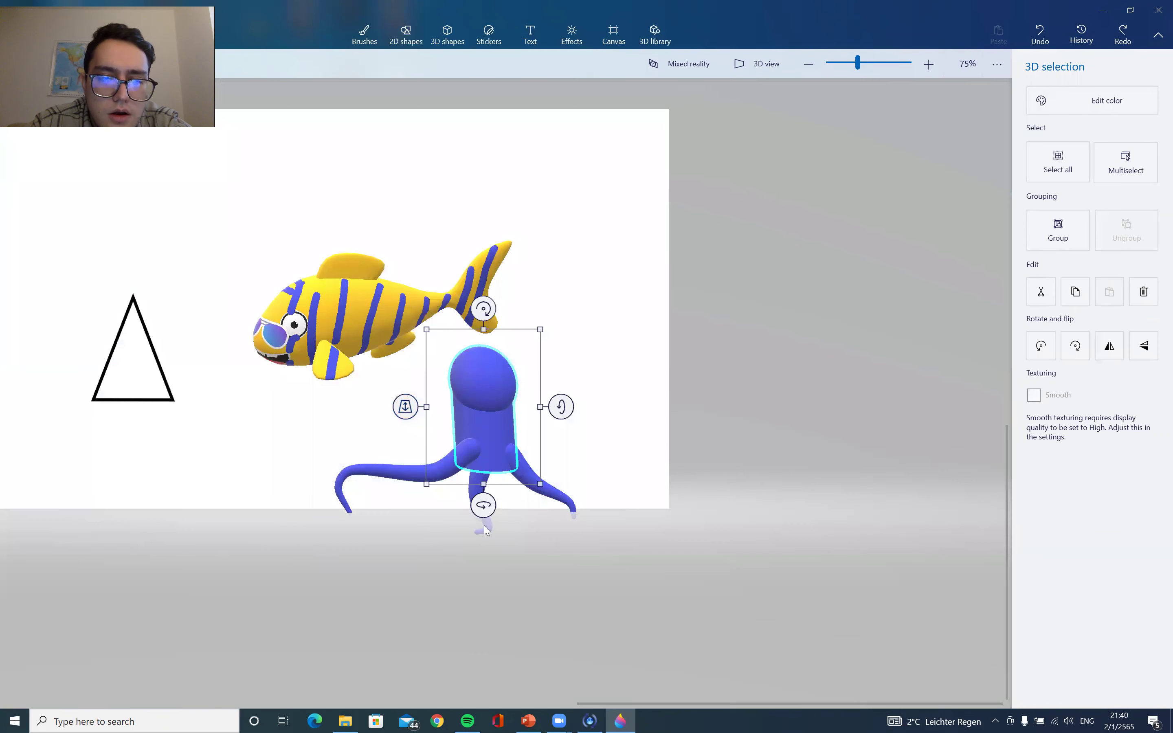
{"action": "scroll", "coordinate": [572, 466], "scroll_direction": "left", "scroll_amount": 3}
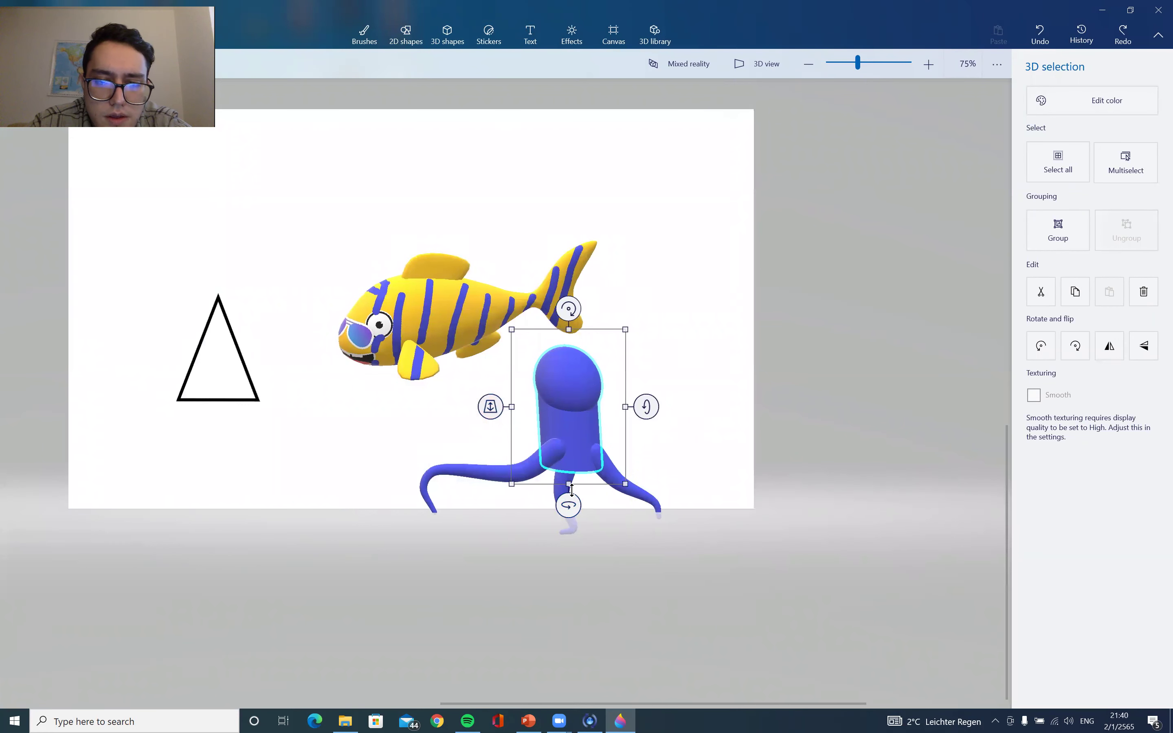
{"action": "left_click_drag", "start_coordinate": [571, 489], "coordinate": [575, 464]}
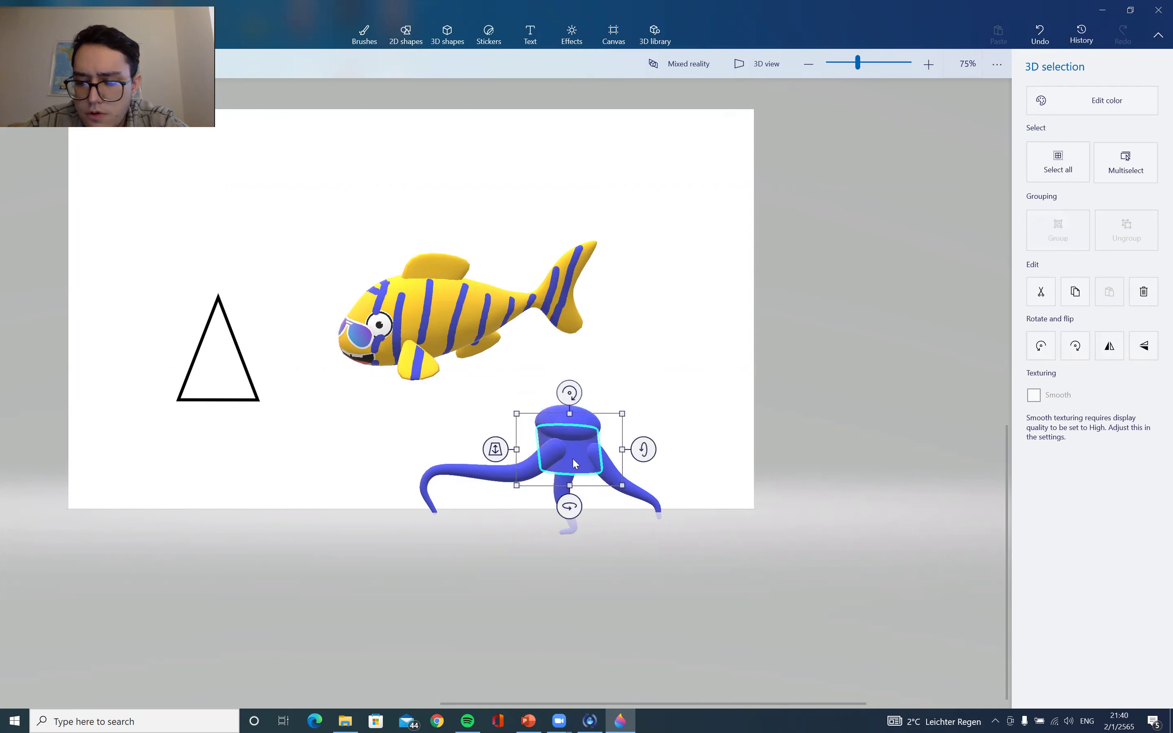
- Delete the squashed lower body, stretch the octopus head taller, and raise it onto the tentacles
{"action": "key", "text": "Delete"}
{"action": "left_click", "coordinate": [582, 420]}
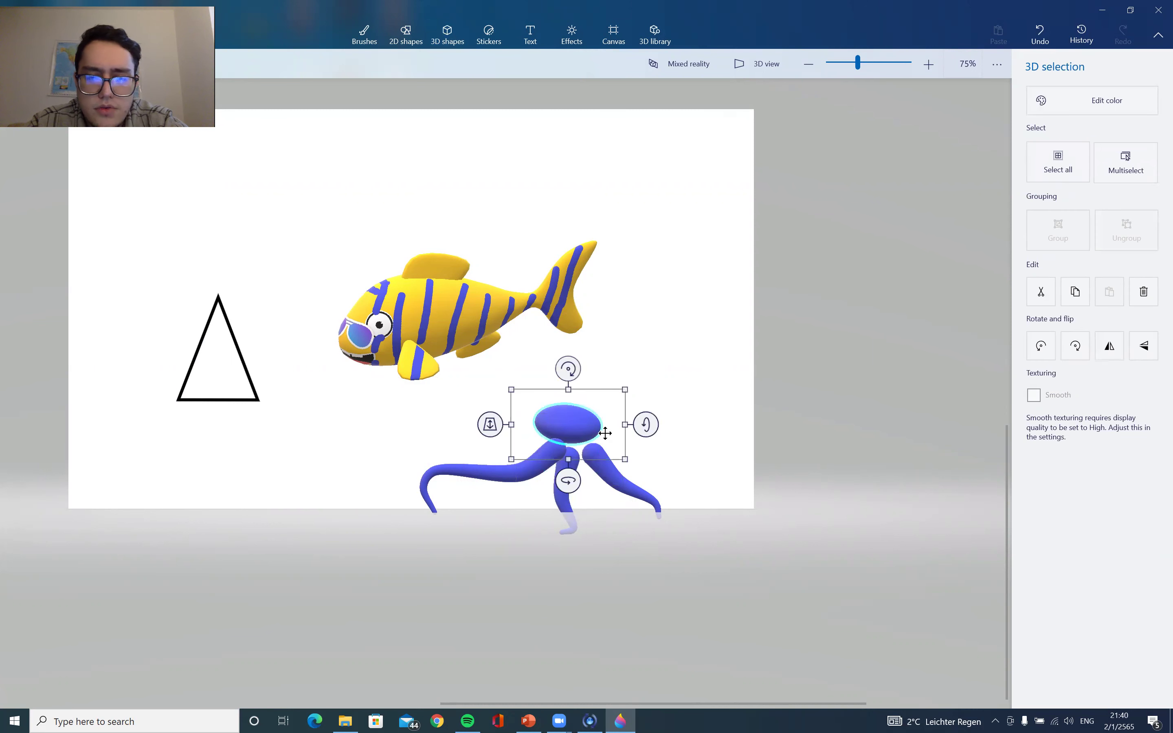
{"action": "left_click_drag", "start_coordinate": [565, 465], "coordinate": [566, 507]}
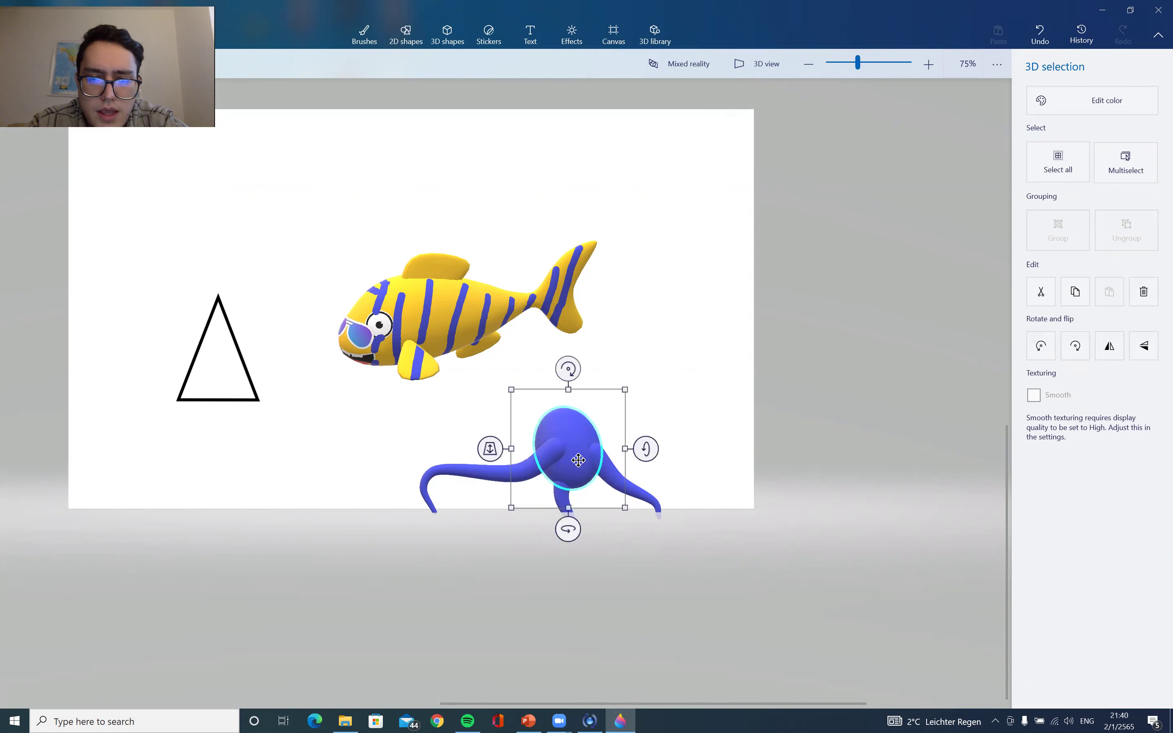
{"action": "left_click_drag", "start_coordinate": [572, 410], "coordinate": [574, 371]}
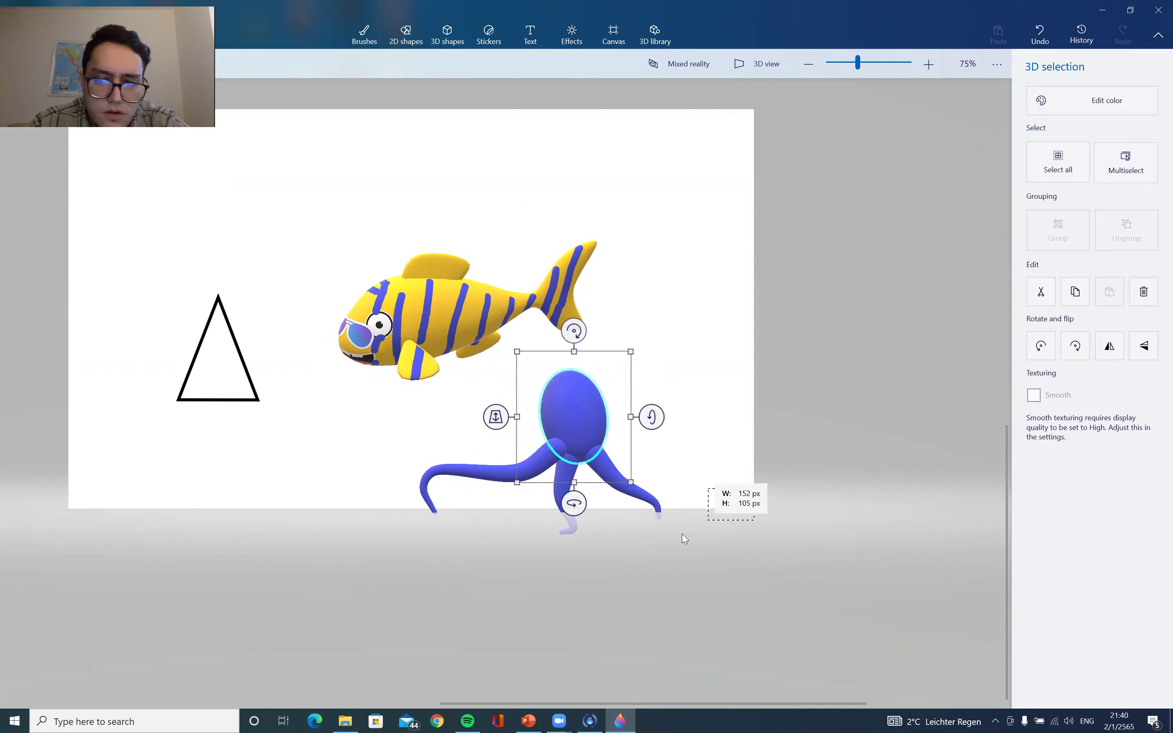
{"action": "left_click", "coordinate": [581, 541]}
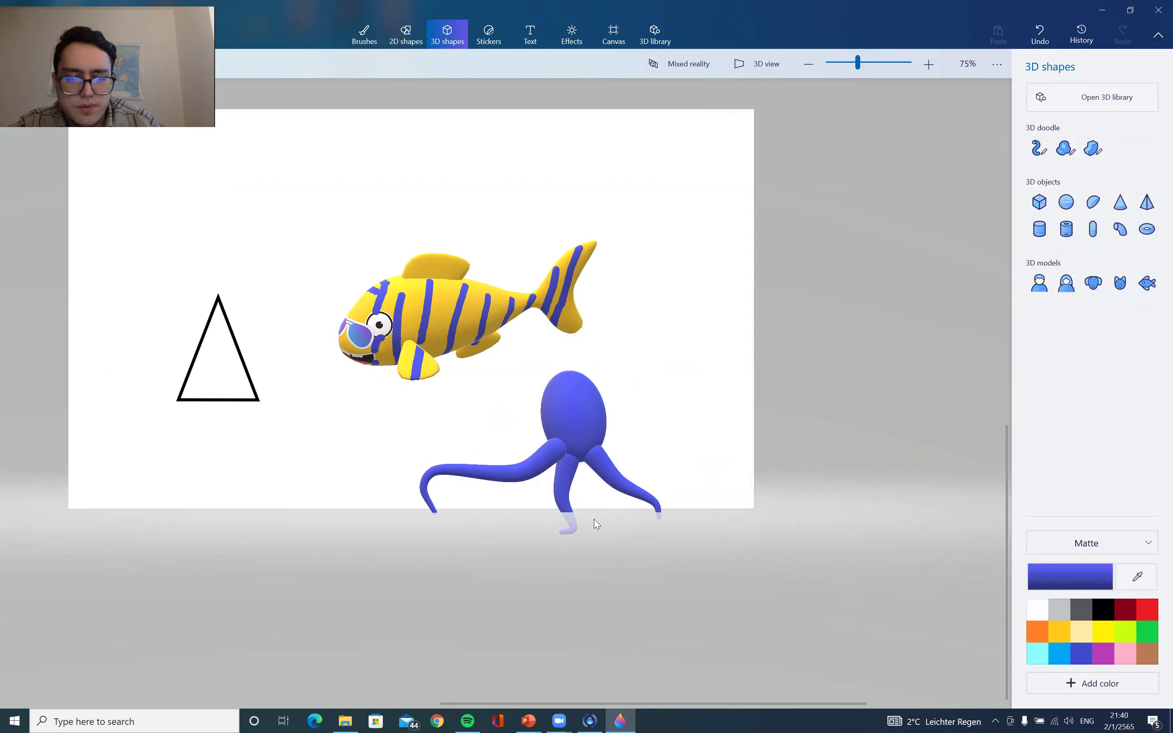
- Reselect the octopus head to check its placement, then deselect it
{"action": "scroll", "coordinate": [540, 537], "scroll_direction": "up", "scroll_amount": 2}
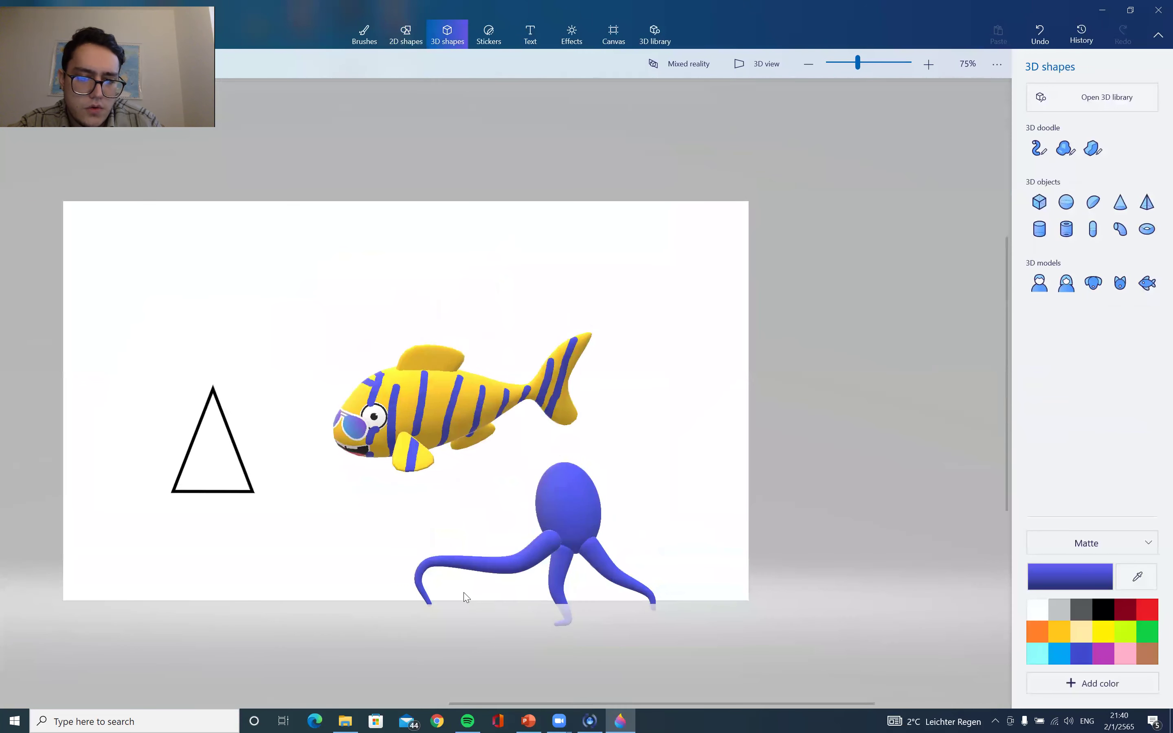
{"action": "scroll", "coordinate": [465, 598], "scroll_direction": "up", "scroll_amount": 1}
{"action": "scroll", "coordinate": [465, 598], "scroll_direction": "left", "scroll_amount": 1}
{"action": "left_click", "coordinate": [577, 539]}
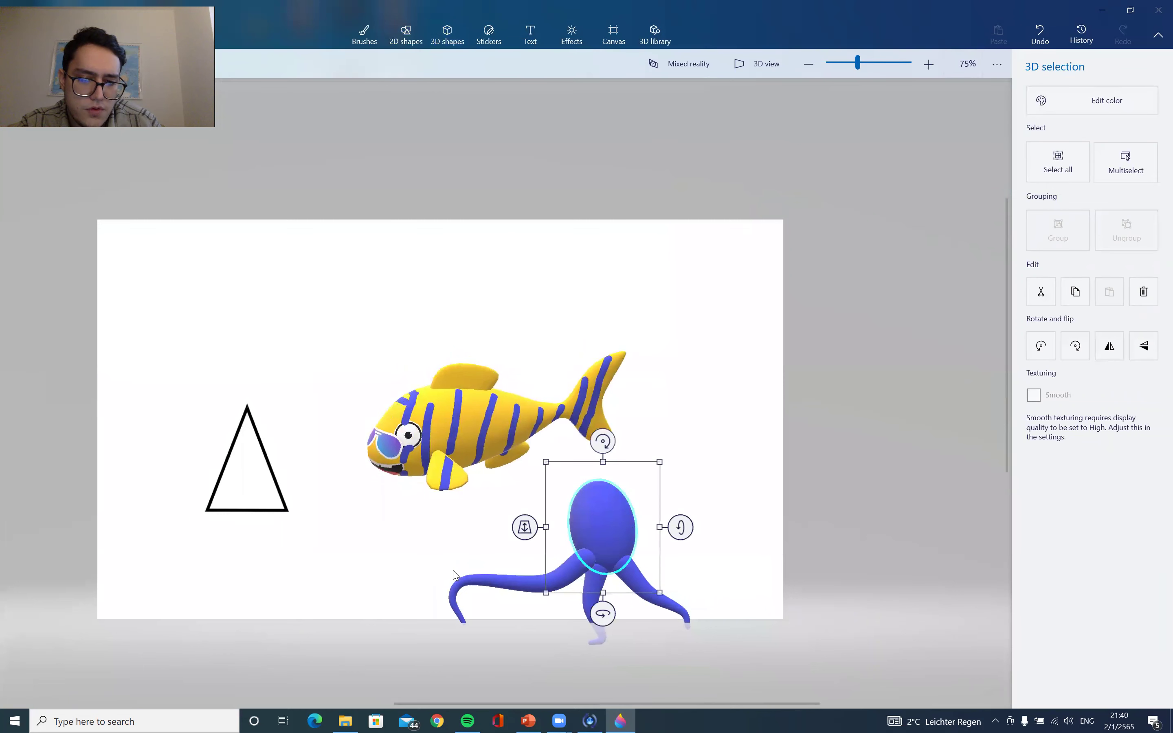
{"action": "scroll", "coordinate": [487, 571], "scroll_direction": "left", "scroll_amount": 4}
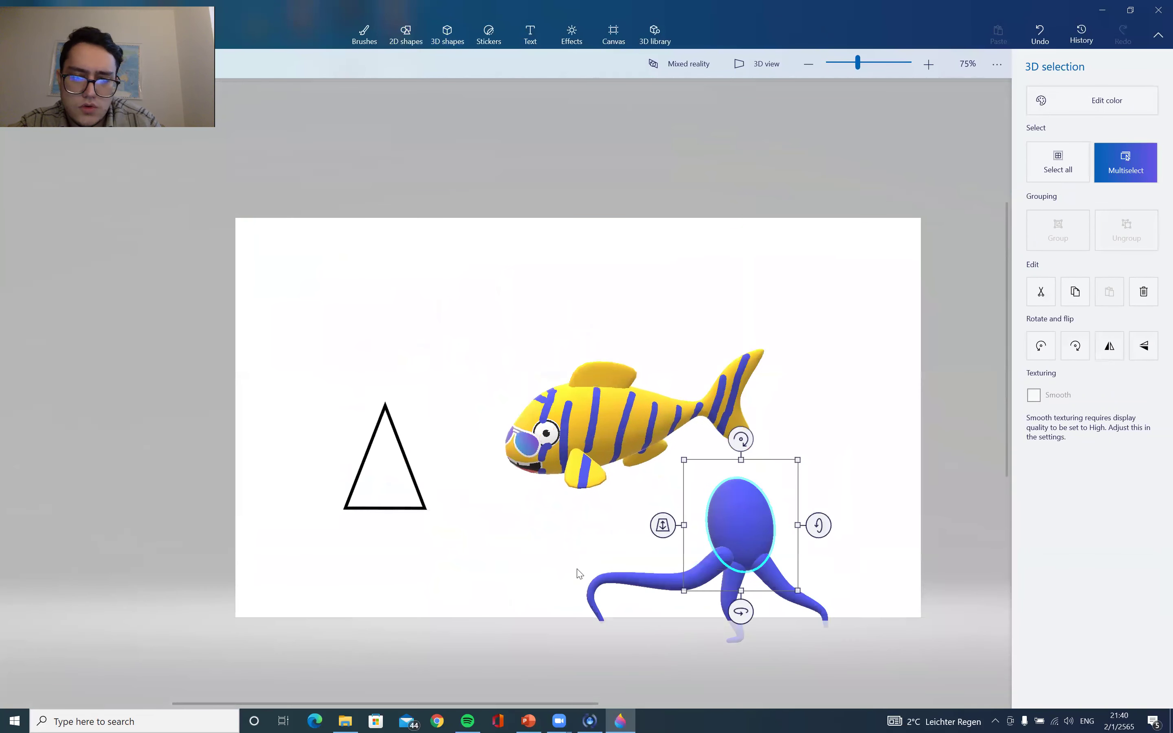
{"action": "scroll", "coordinate": [580, 573], "scroll_direction": "up", "scroll_amount": 1}
{"action": "scroll", "coordinate": [589, 568], "scroll_direction": "left", "scroll_amount": 2}
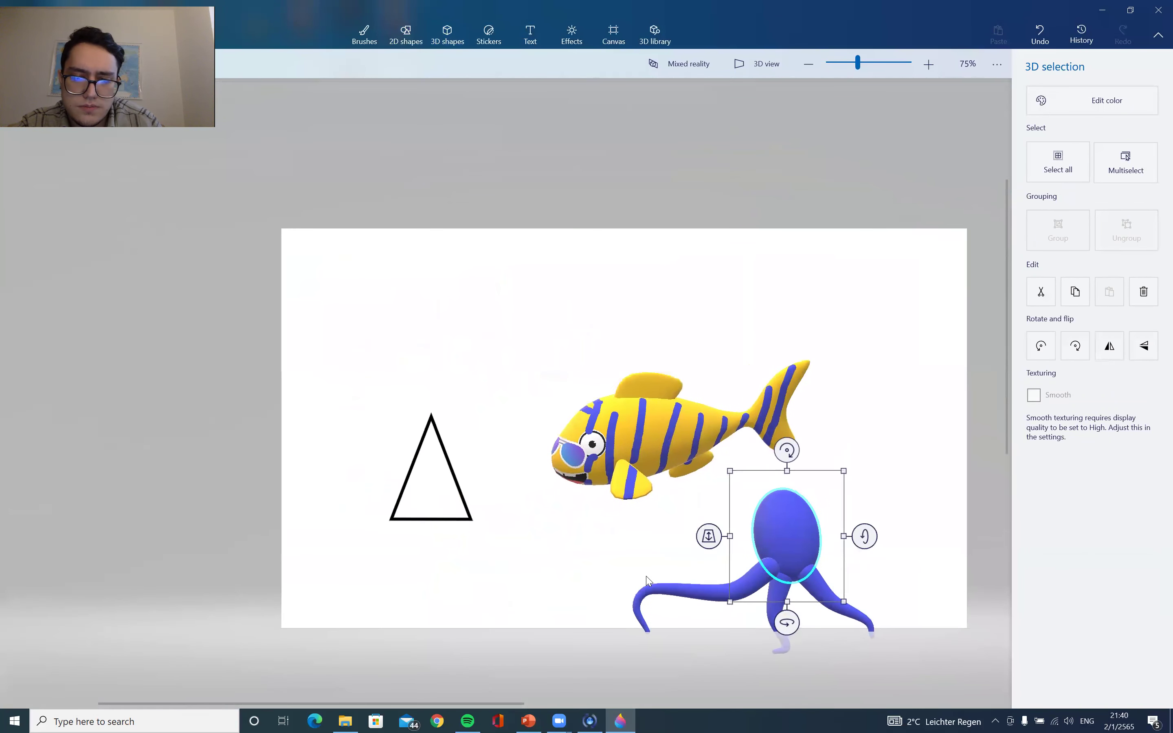
{"action": "left_click_drag", "start_coordinate": [633, 547], "coordinate": [642, 547]}
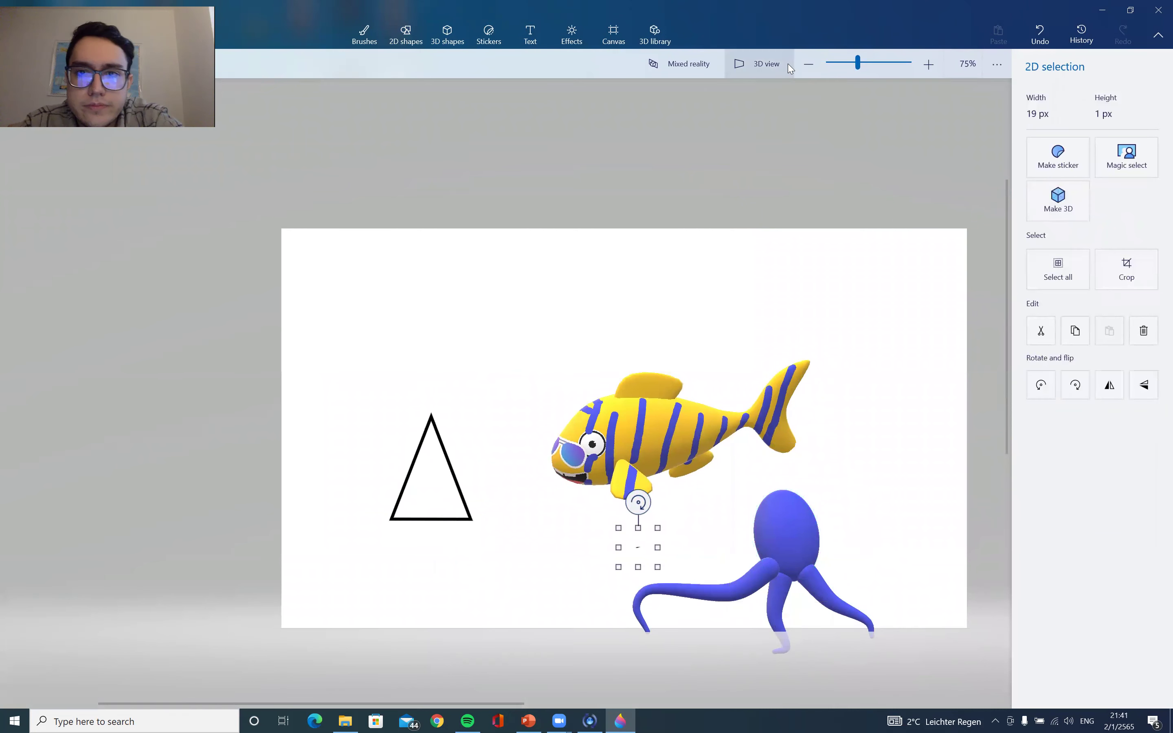
{"action": "left_click", "coordinate": [672, 68]}
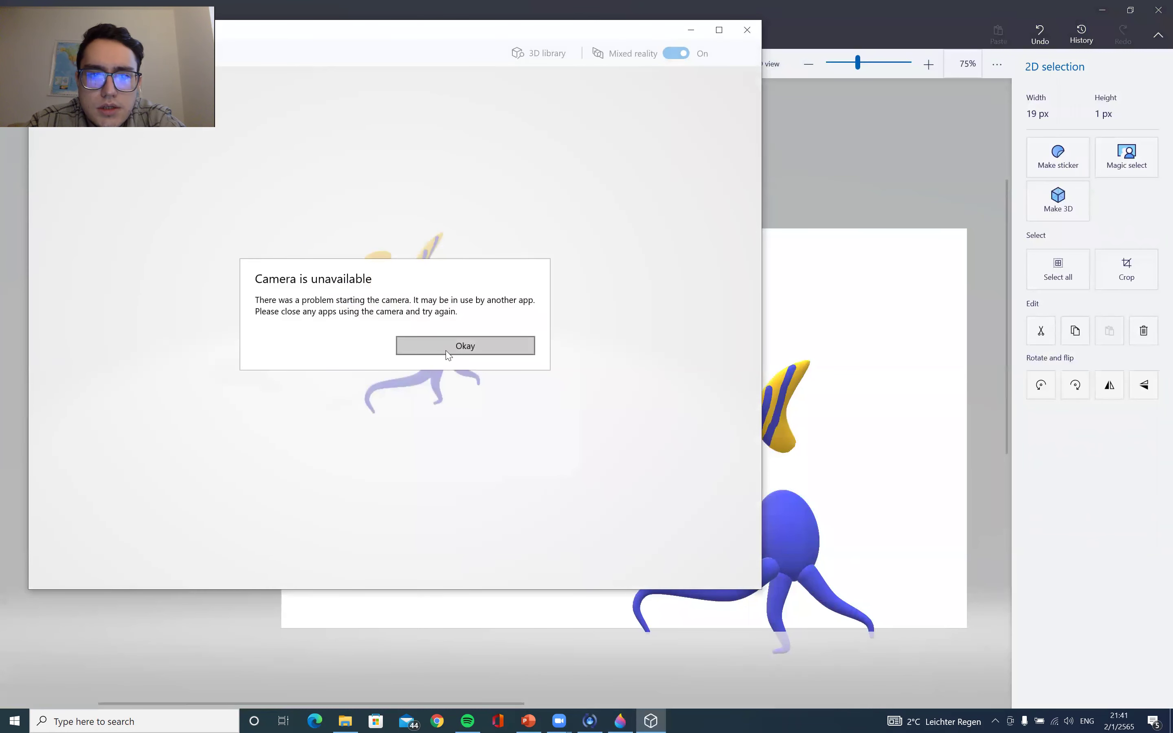
{"action": "left_click", "coordinate": [446, 353]}
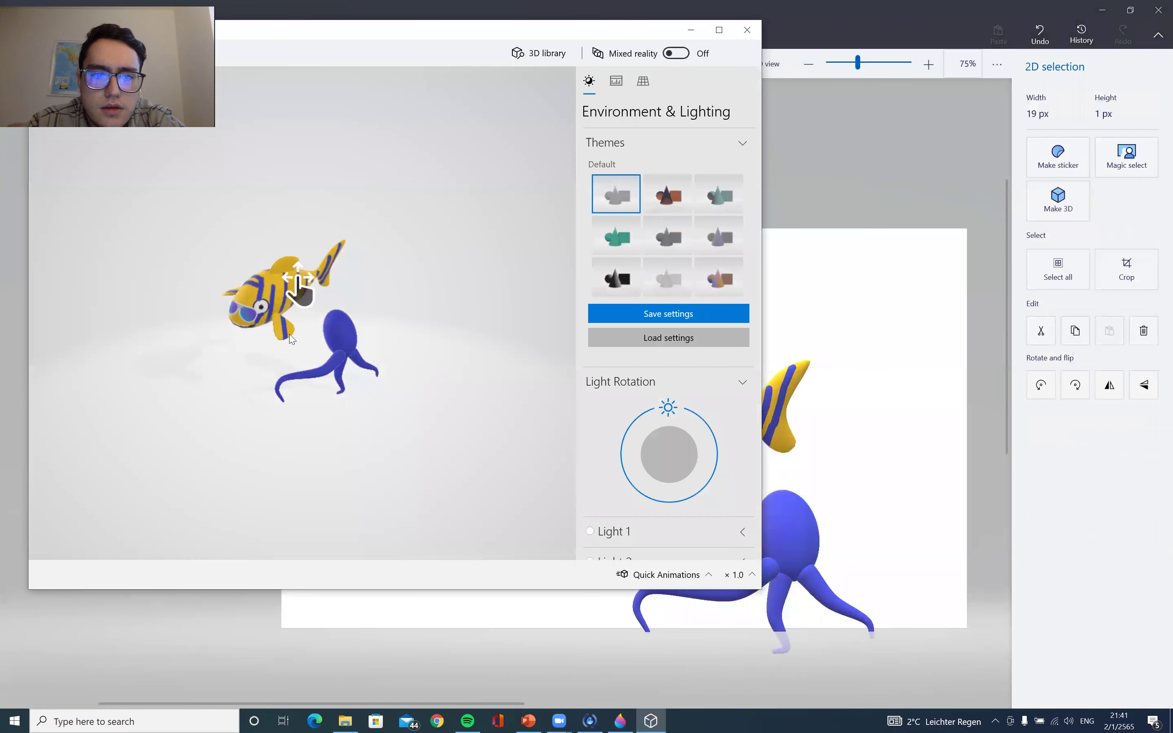
{"action": "left_click_drag", "start_coordinate": [292, 340], "coordinate": [310, 368]}
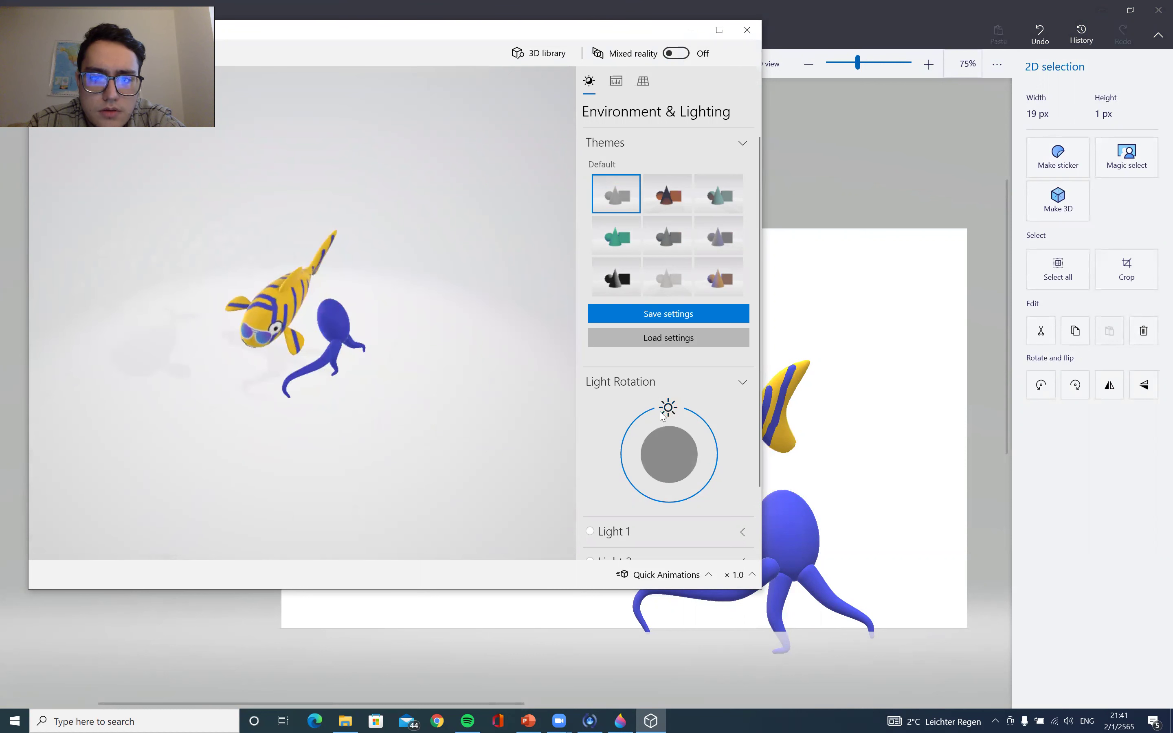
{"action": "mouse_move", "coordinate": [662, 415]}
{"action": "left_mouse_down"}
{"action": "mouse_move", "coordinate": [612, 448]}
{"action": "mouse_move", "coordinate": [633, 489]}
{"action": "mouse_move", "coordinate": [735, 489]}
{"action": "mouse_move", "coordinate": [675, 536]}
{"action": "mouse_move", "coordinate": [581, 476]}
{"action": "mouse_move", "coordinate": [615, 383]}
{"action": "mouse_move", "coordinate": [729, 418]}
{"action": "mouse_move", "coordinate": [741, 468]}
{"action": "mouse_move", "coordinate": [709, 484]}
{"action": "mouse_move", "coordinate": [668, 458]}
{"action": "mouse_move", "coordinate": [716, 450]}
{"action": "left_mouse_up"}
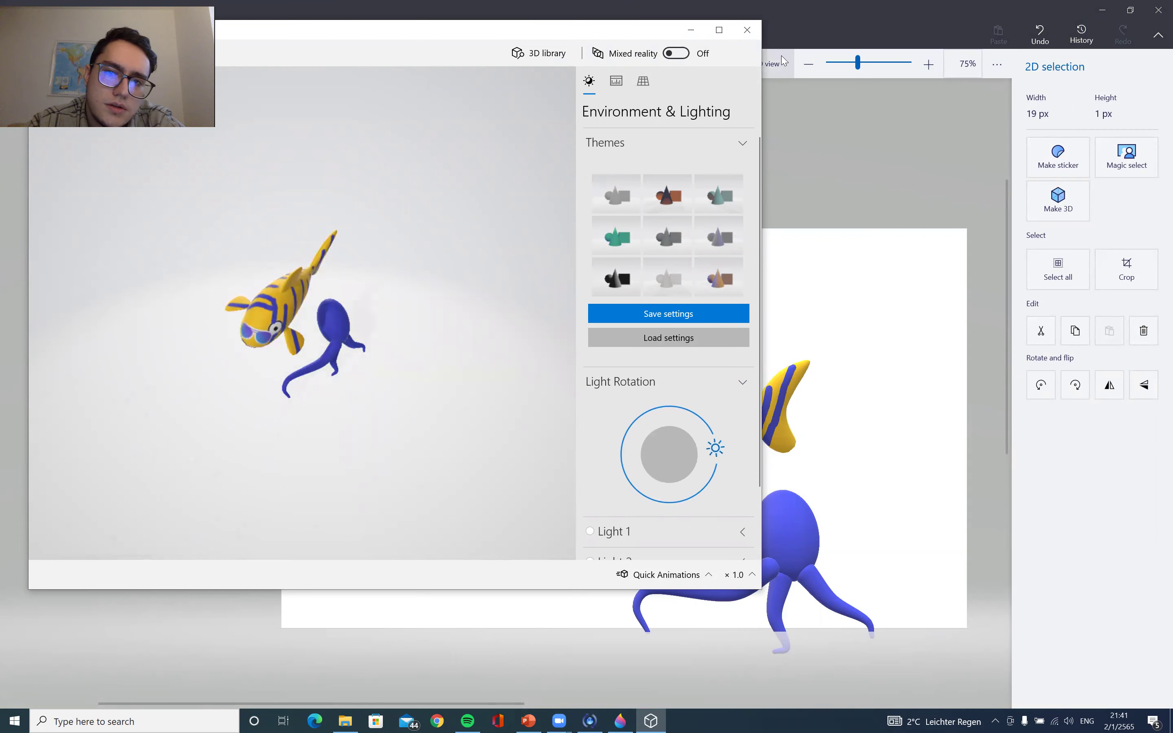
{"action": "left_click", "coordinate": [747, 30]}
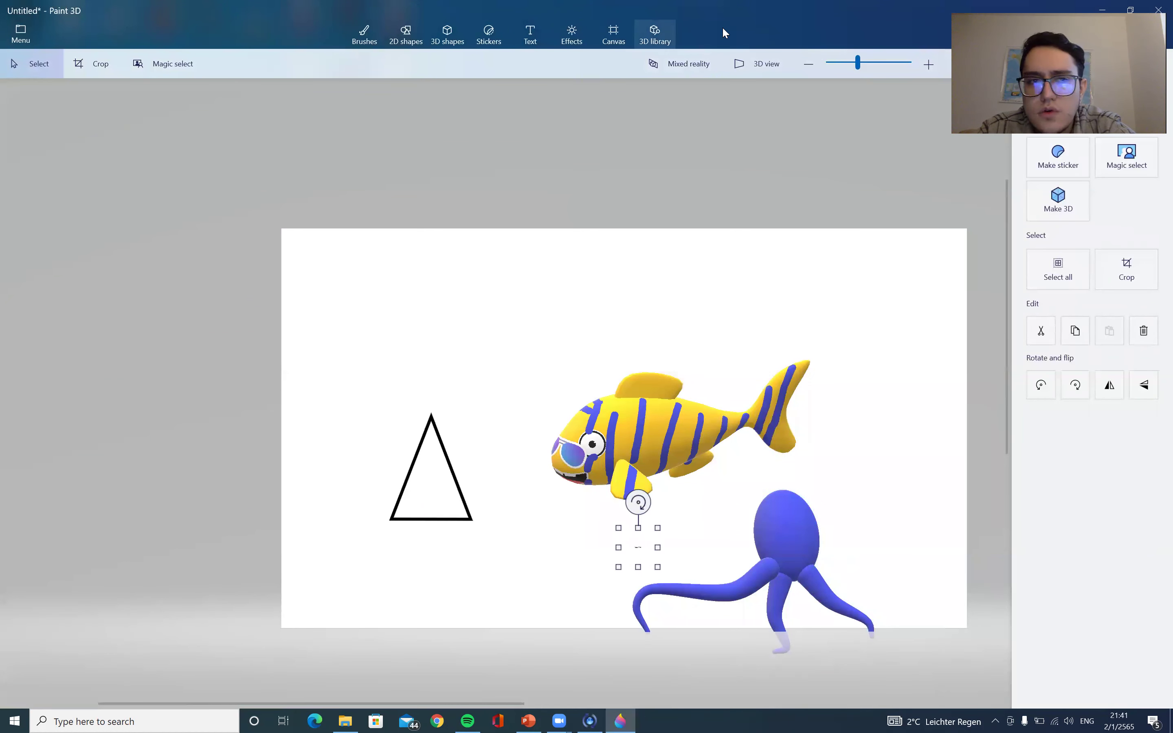
{"action": "left_click", "coordinate": [21, 34]}
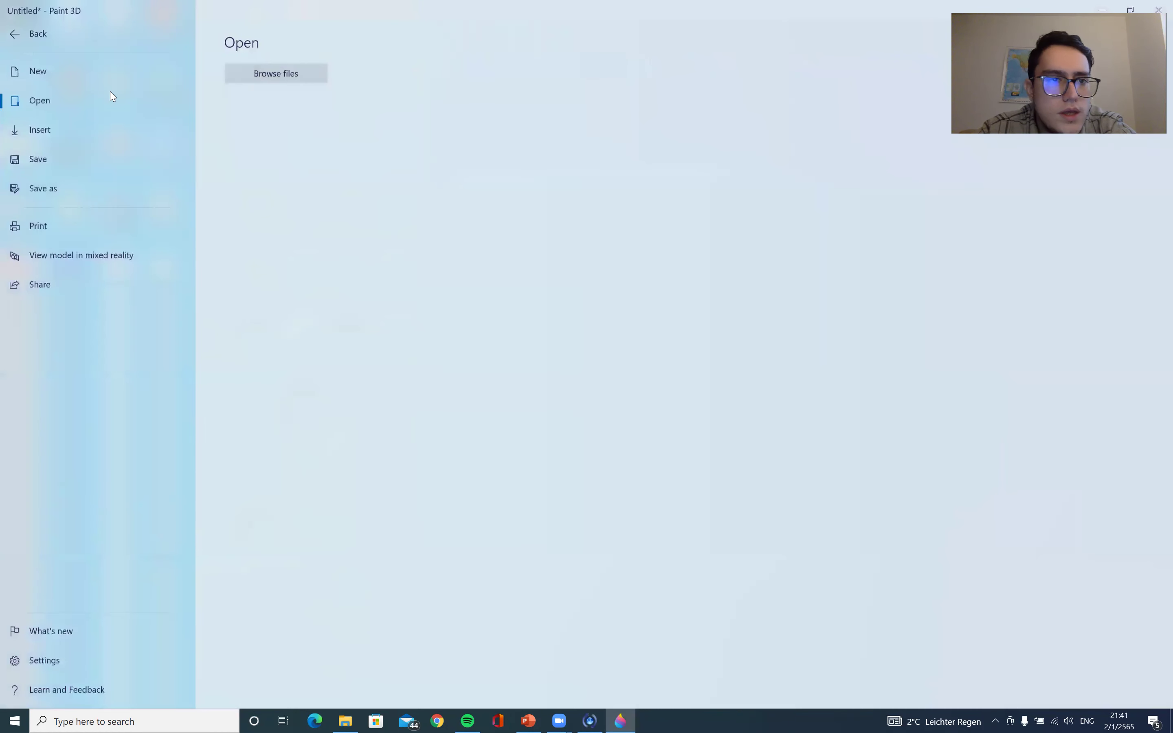
{"action": "left_click", "coordinate": [53, 188]}
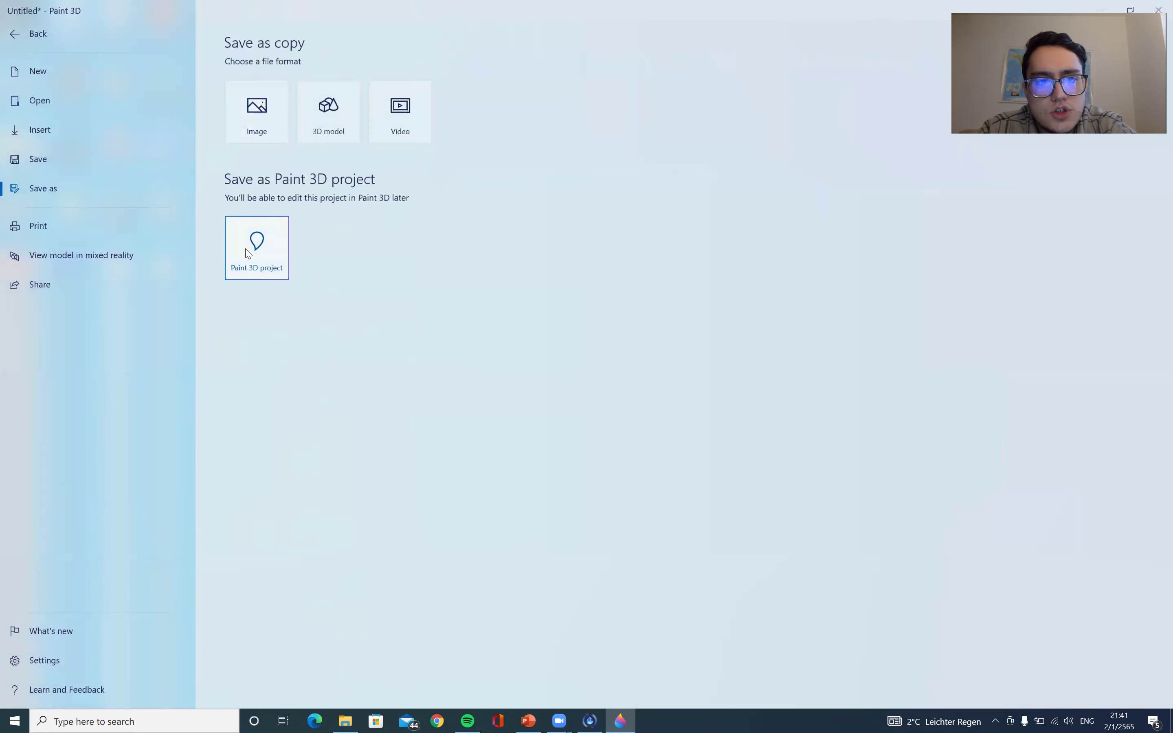
{"action": "left_click", "coordinate": [20, 35]}
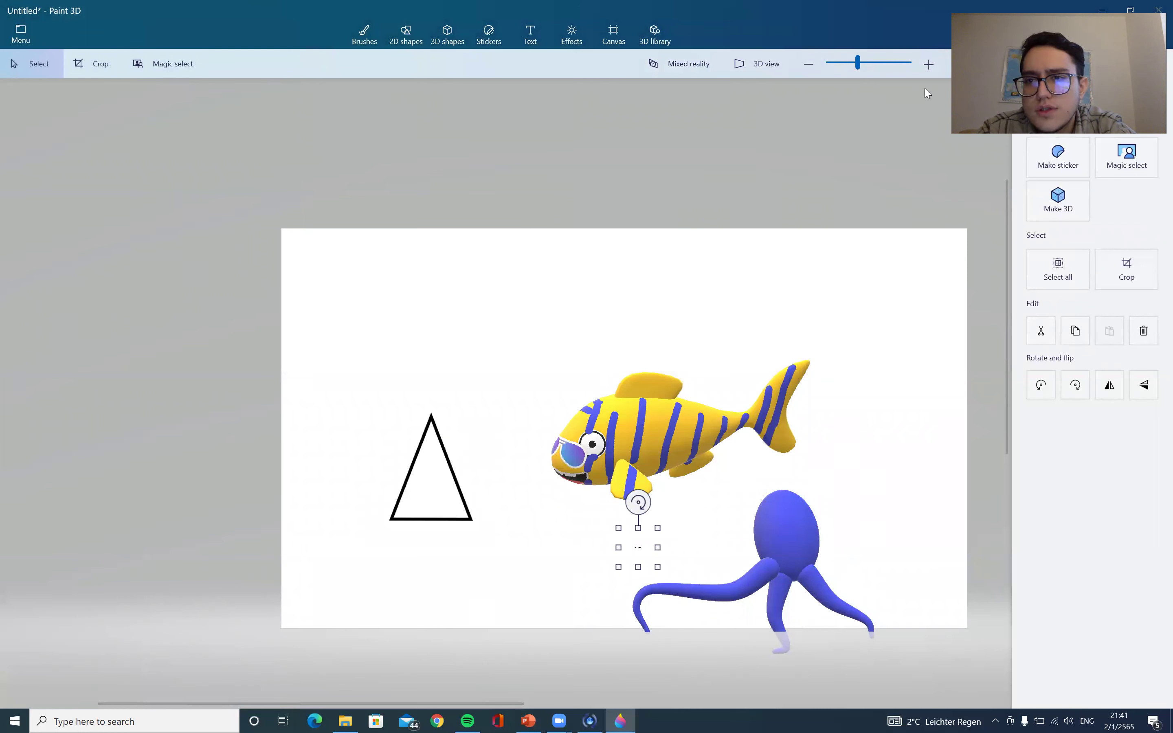
- Add a text box at the canvas's upper left reading 'bgbfbgb'
{"action": "left_click", "coordinate": [530, 34]}
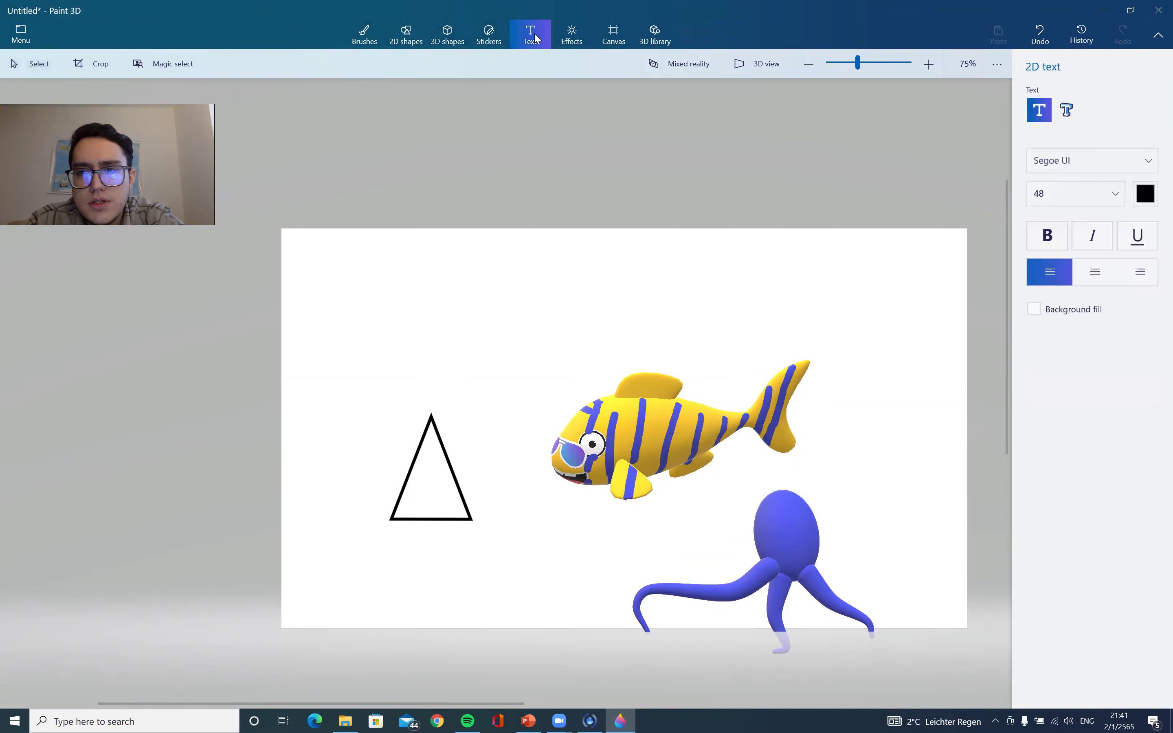
{"action": "left_click_drag", "start_coordinate": [316, 267], "coordinate": [553, 346]}
{"action": "type", "text": "bgbfbgb"}
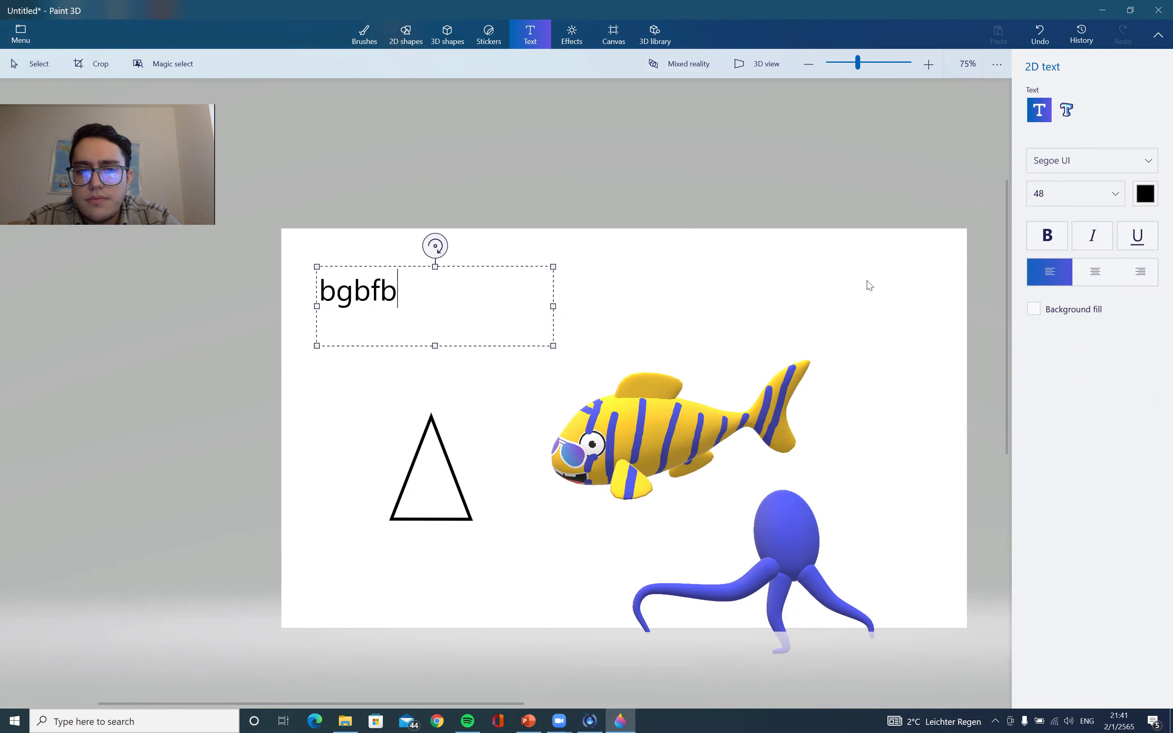
- Add 3D text 'sdbgbfbhnd' above the fish and tilt it backwards
{"action": "left_click", "coordinate": [1066, 110]}
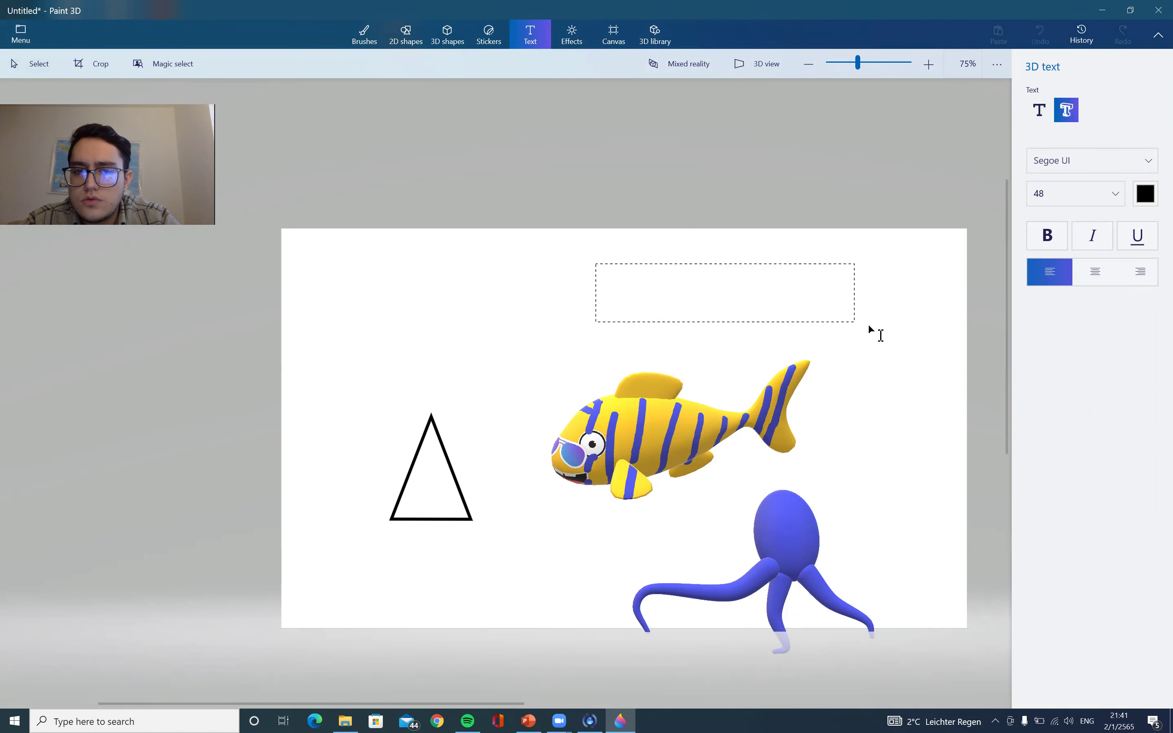
{"action": "left_click_drag", "start_coordinate": [869, 329], "coordinate": [869, 325]}
{"action": "type", "text": "sdbgbfbhnd"}
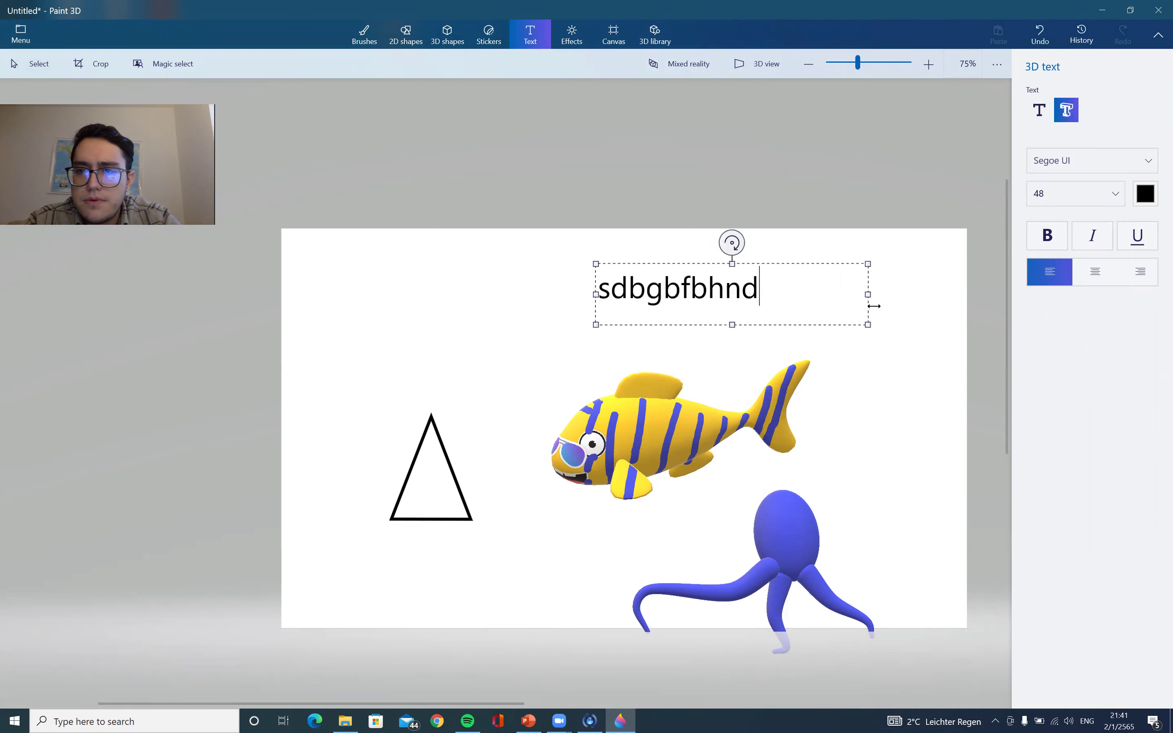
{"action": "left_click", "coordinate": [908, 330]}
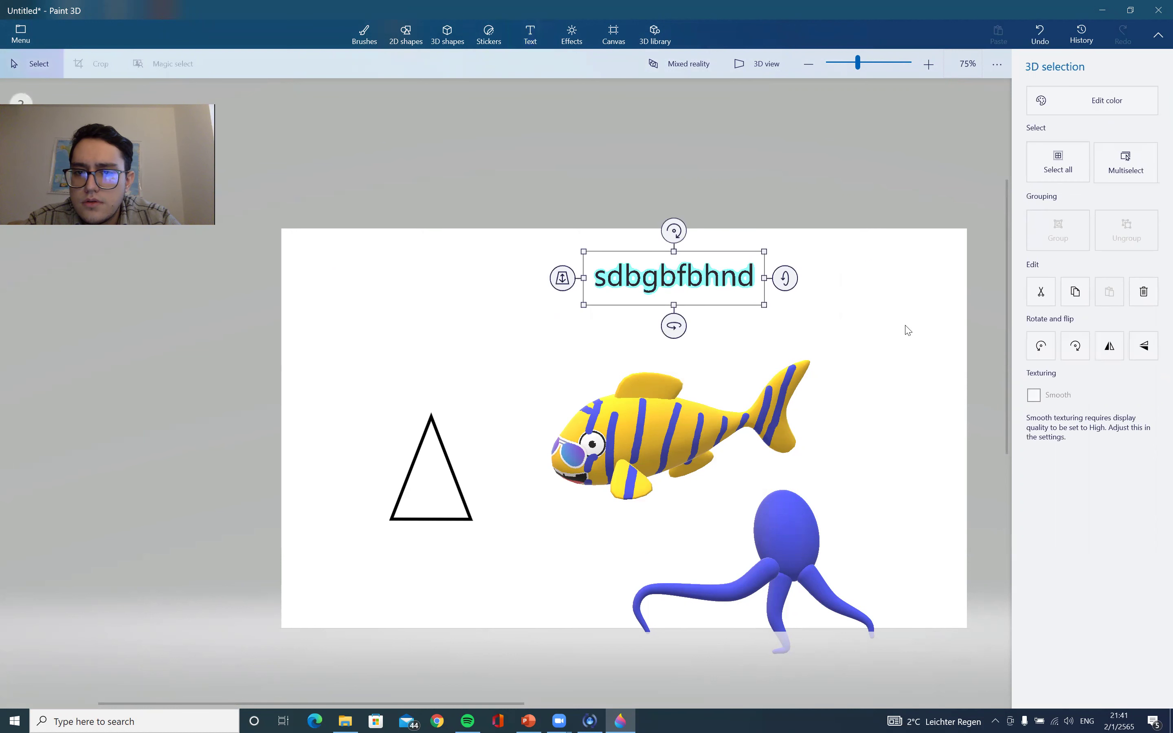
{"action": "left_click_drag", "start_coordinate": [670, 322], "coordinate": [853, 329]}
{"action": "left_click_drag", "start_coordinate": [996, 326], "coordinate": [994, 310]}
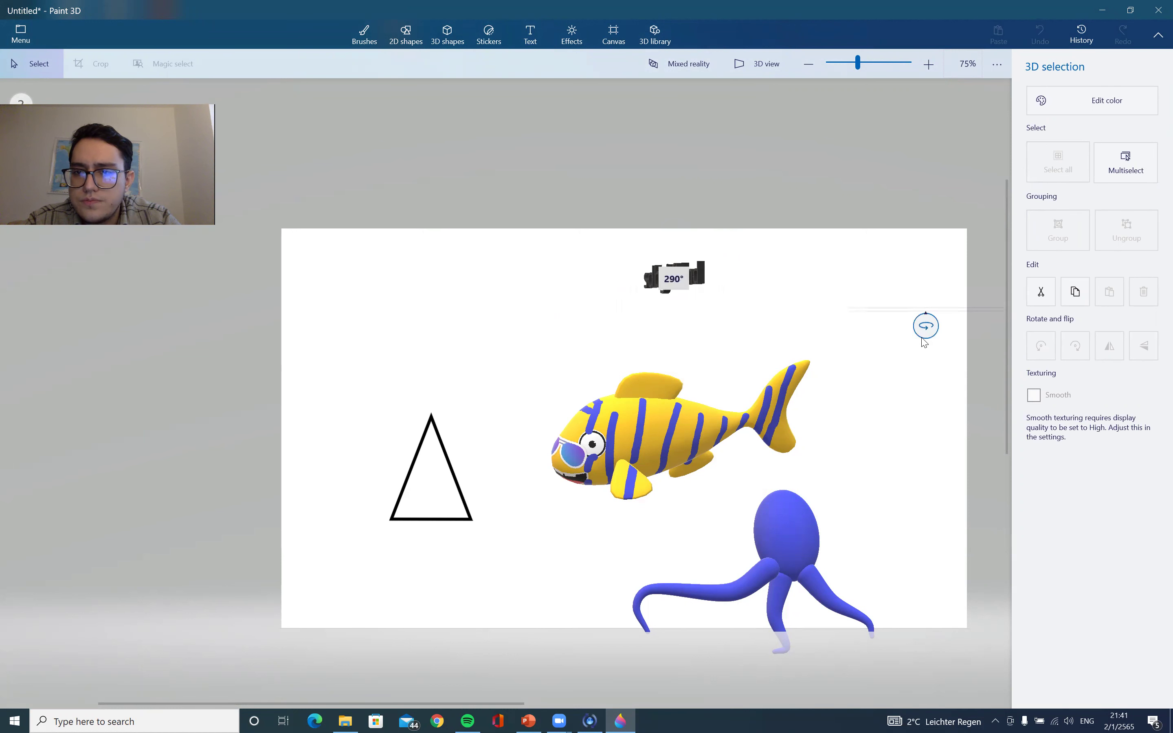
- Place flat 2D text 'gfgfgbsfgb' at the canvas's upper left and commit it
{"action": "double_click", "coordinate": [695, 261]}
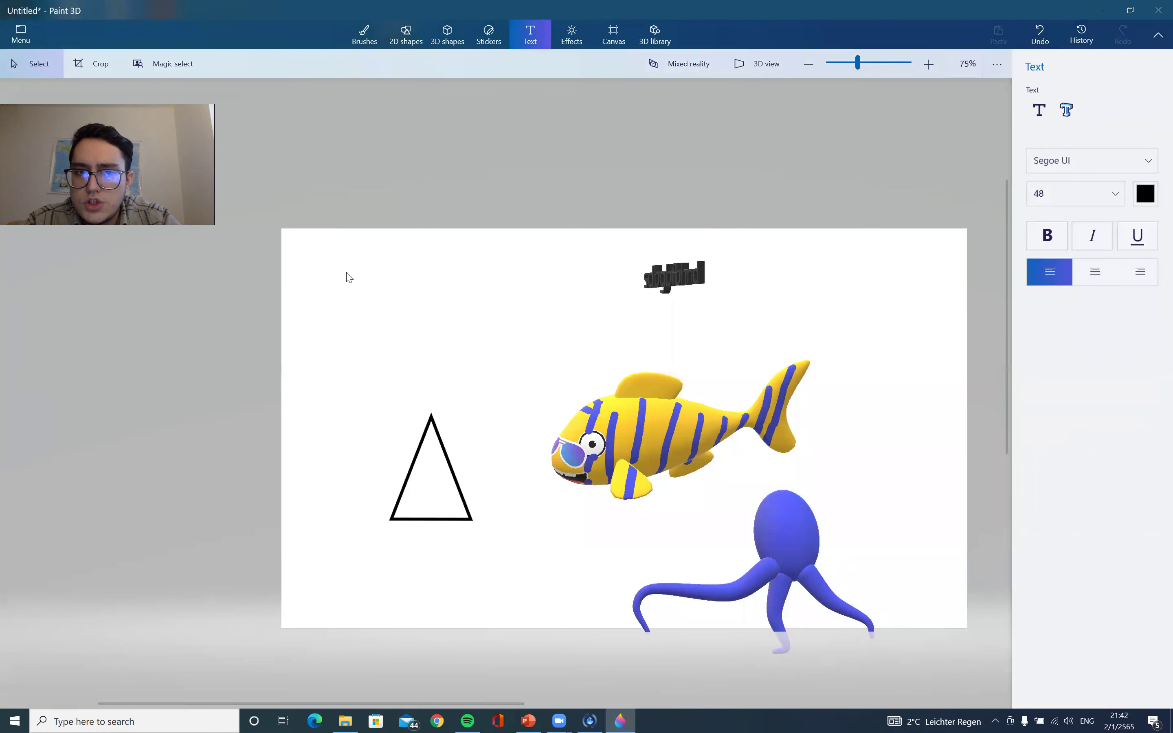
{"action": "left_click_drag", "start_coordinate": [369, 300], "coordinate": [369, 301]}
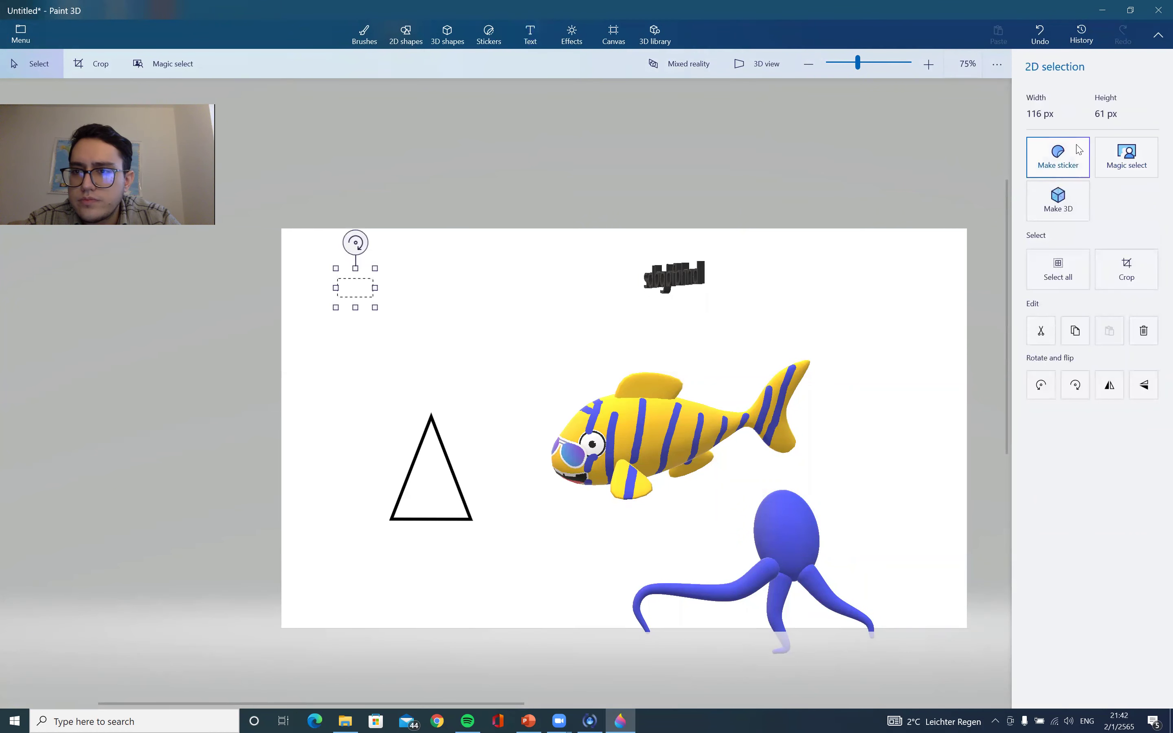
{"action": "left_click", "coordinate": [895, 197]}
{"action": "left_click", "coordinate": [1038, 110]}
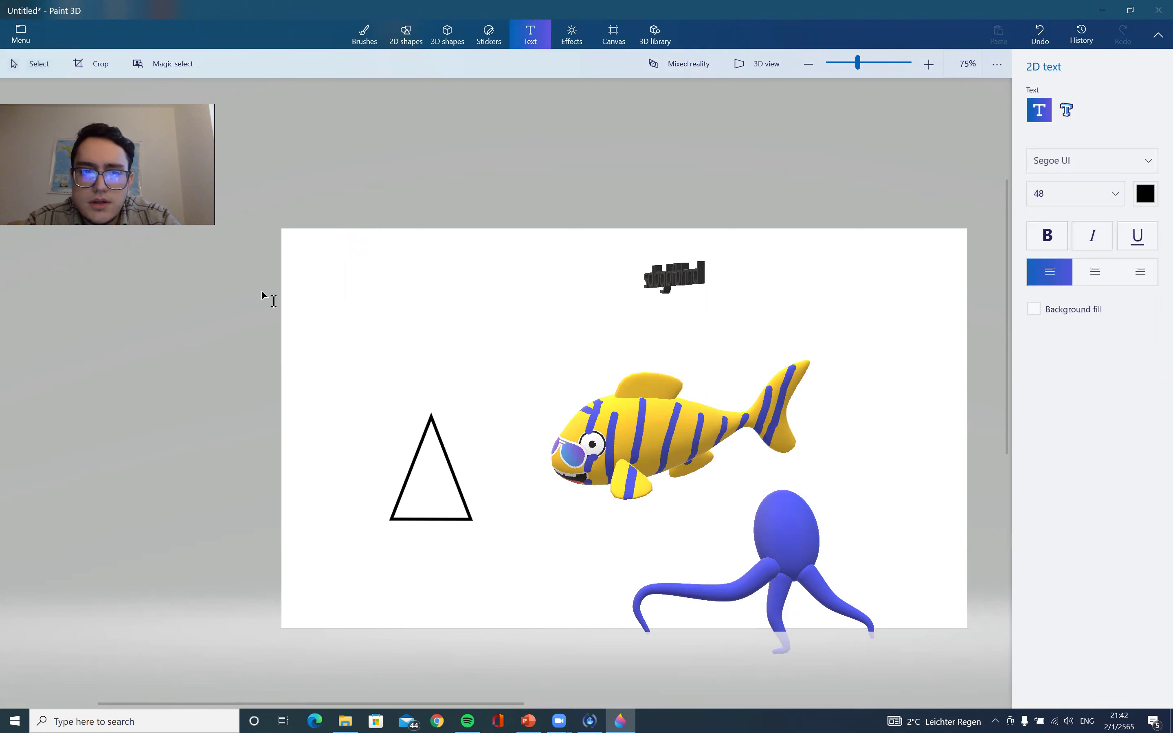
{"action": "left_click_drag", "start_coordinate": [468, 359], "coordinate": [466, 340]}
{"action": "type", "text": "gfgfgbsfgb"}
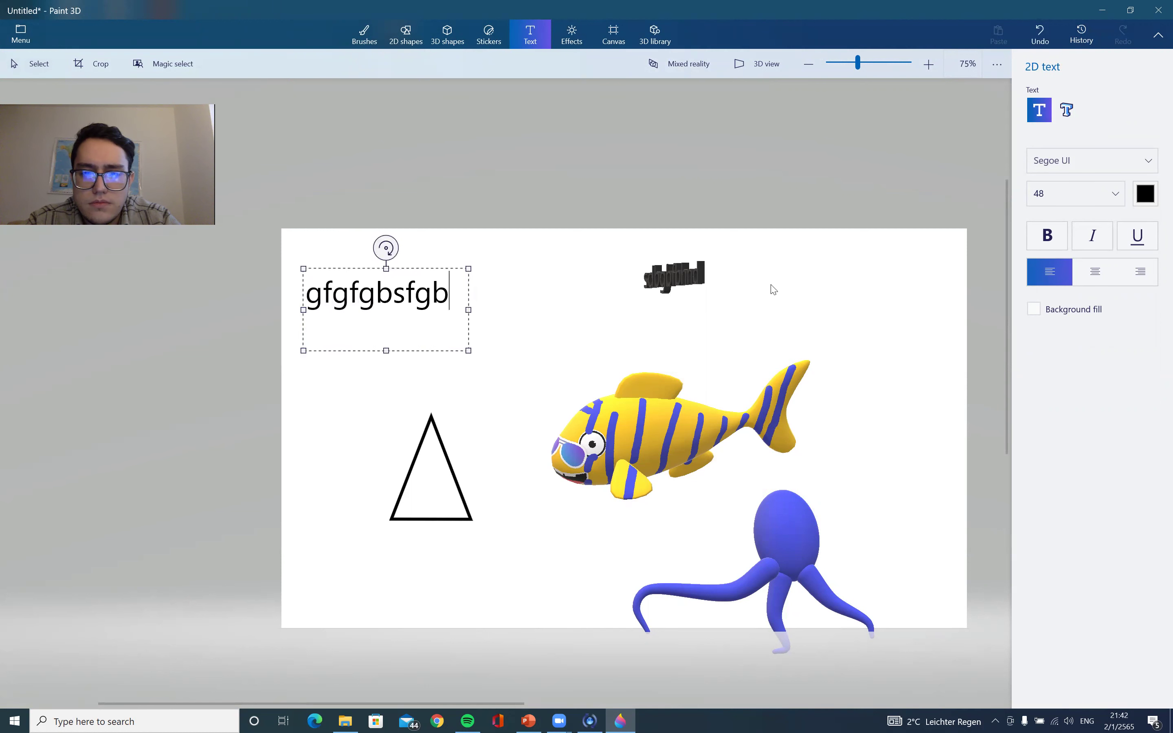
{"action": "left_click", "coordinate": [850, 197]}
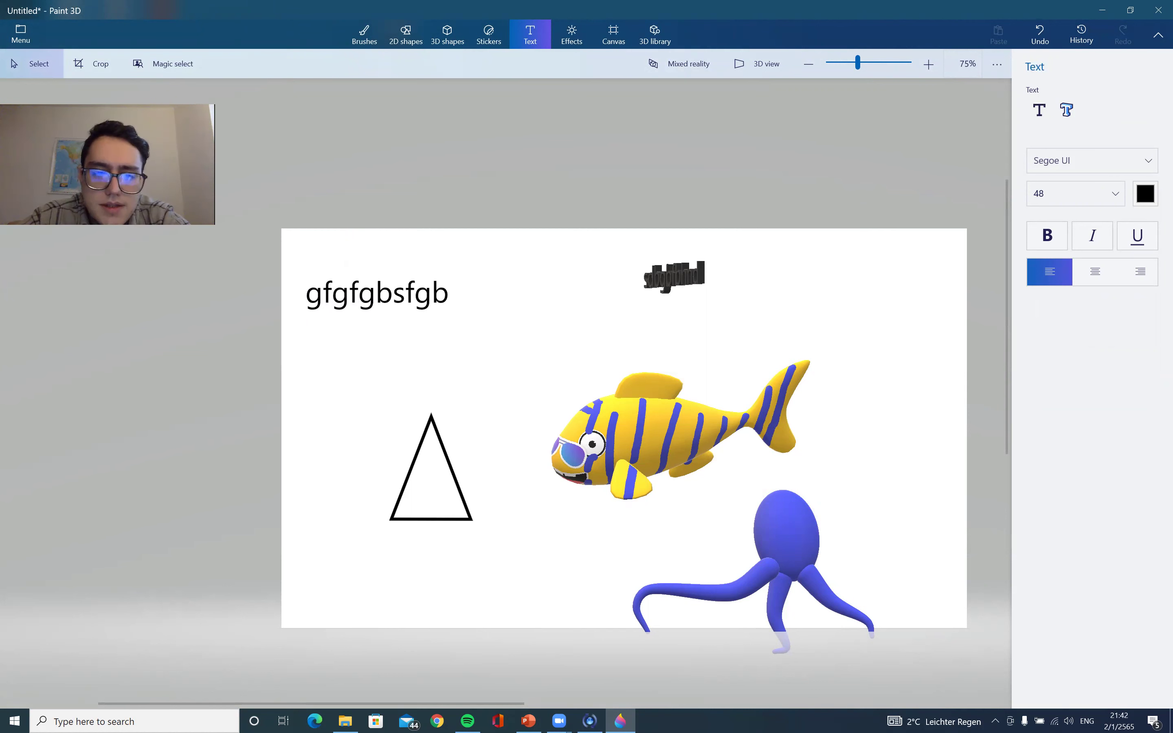
- Switch to the PowerPoint lesson presentation and go to slide 17, the homework slide
{"action": "key", "text": "alt+Tab"}
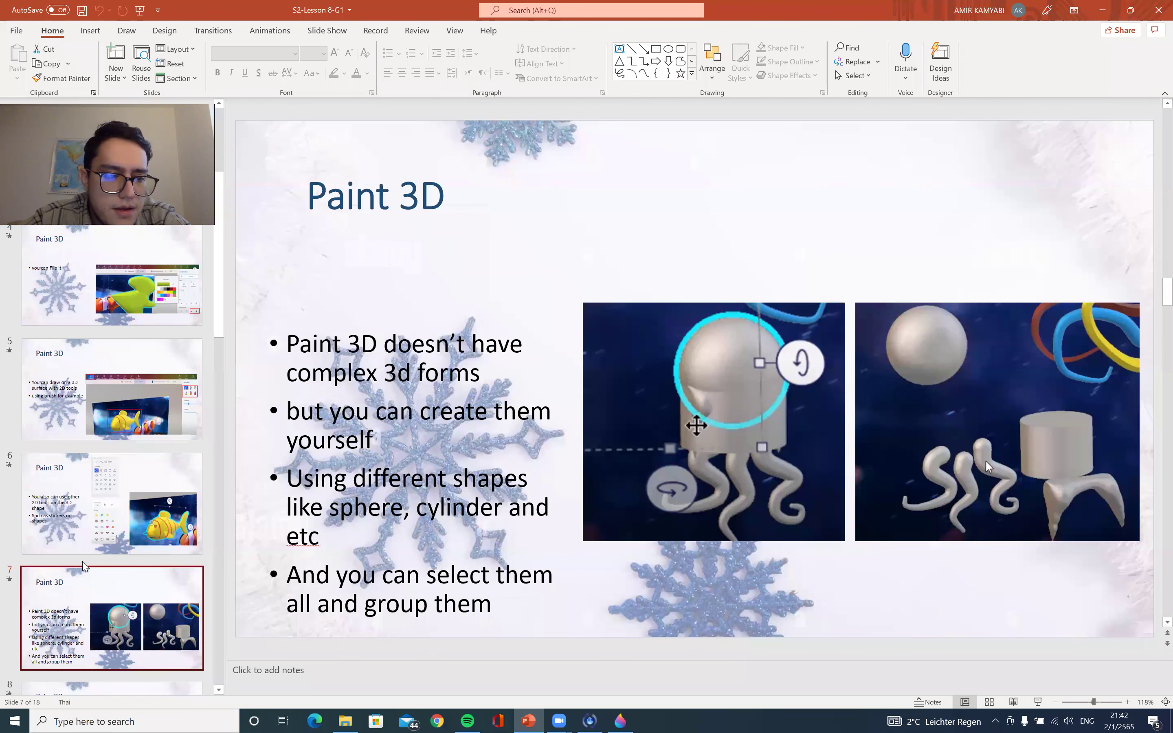
{"action": "scroll", "coordinate": [83, 565], "scroll_direction": "down", "scroll_amount": 15}
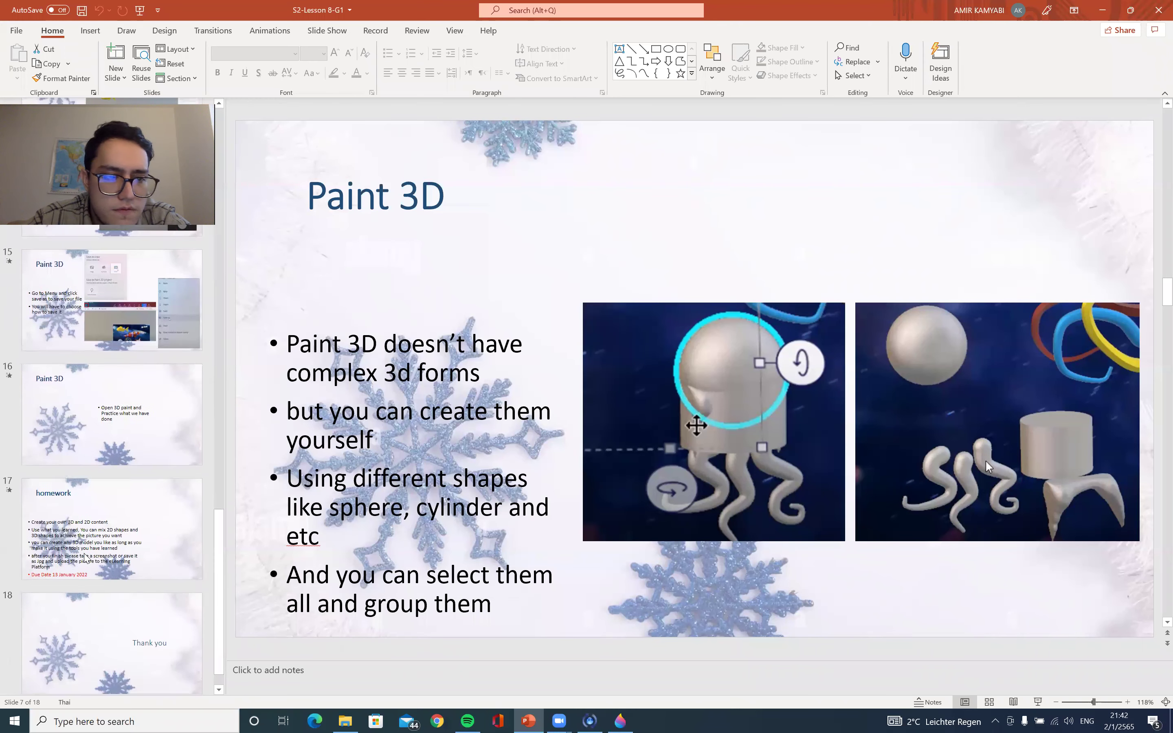
{"action": "left_click", "coordinate": [112, 403]}
{"action": "left_click", "coordinate": [135, 492]}
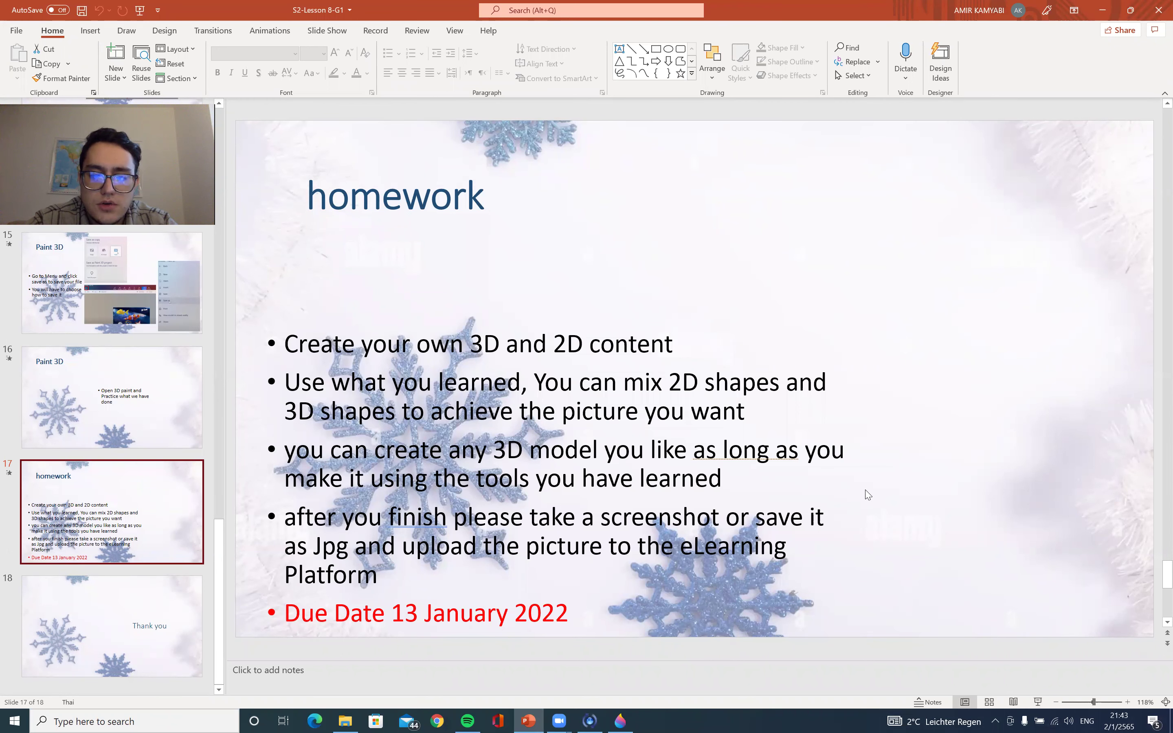
- Export the Paint 3D scene as a PNG image named Untitled to the Desktop
{"action": "key", "text": "alt+Tab"}
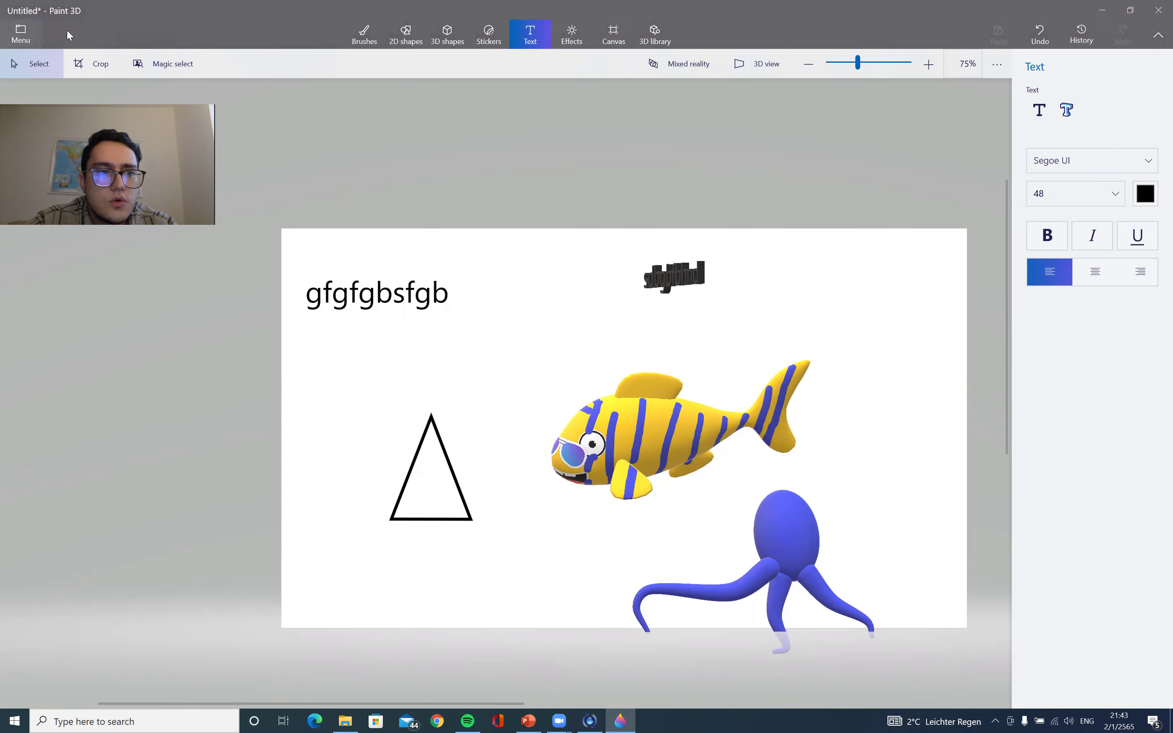
{"action": "left_click", "coordinate": [22, 34]}
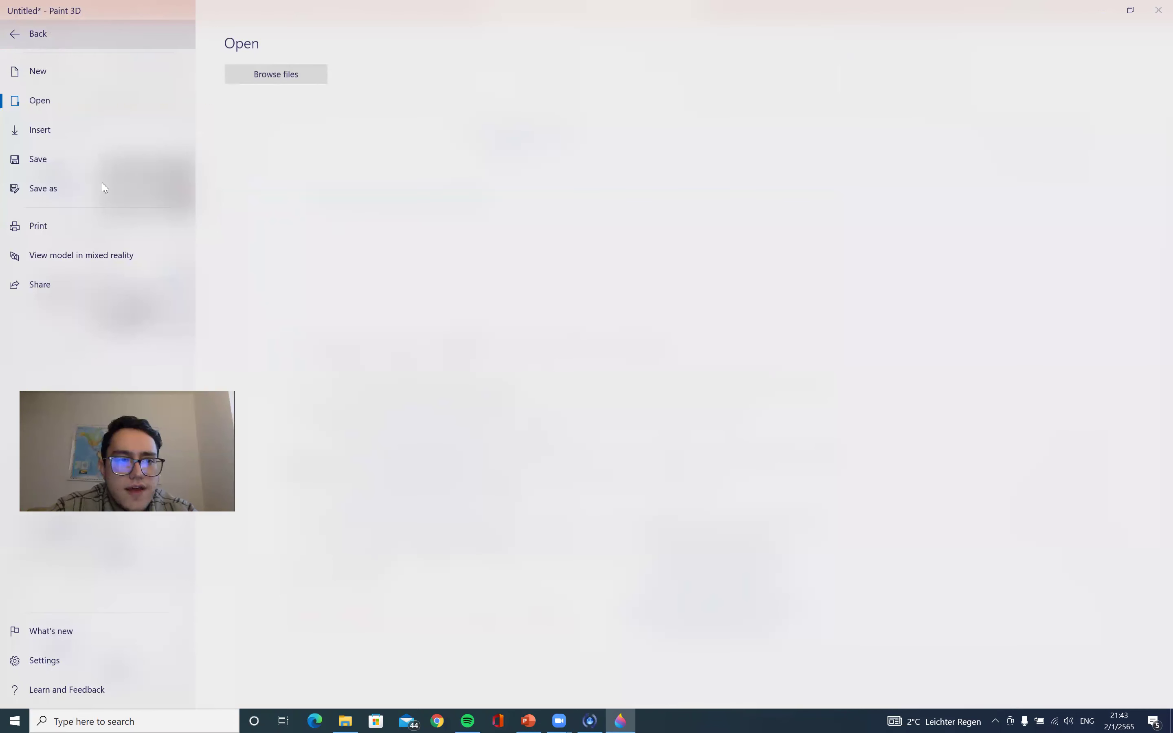
{"action": "left_click", "coordinate": [105, 189]}
{"action": "left_click", "coordinate": [282, 110]}
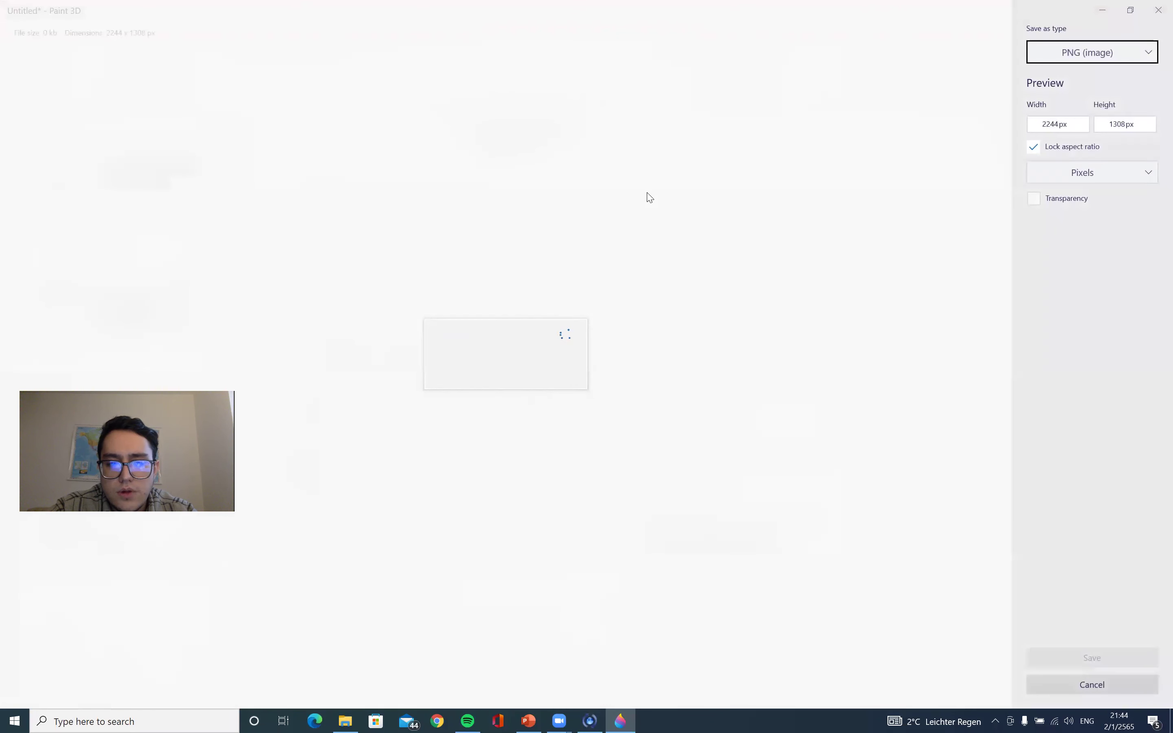
{"action": "left_click", "coordinate": [1100, 658]}
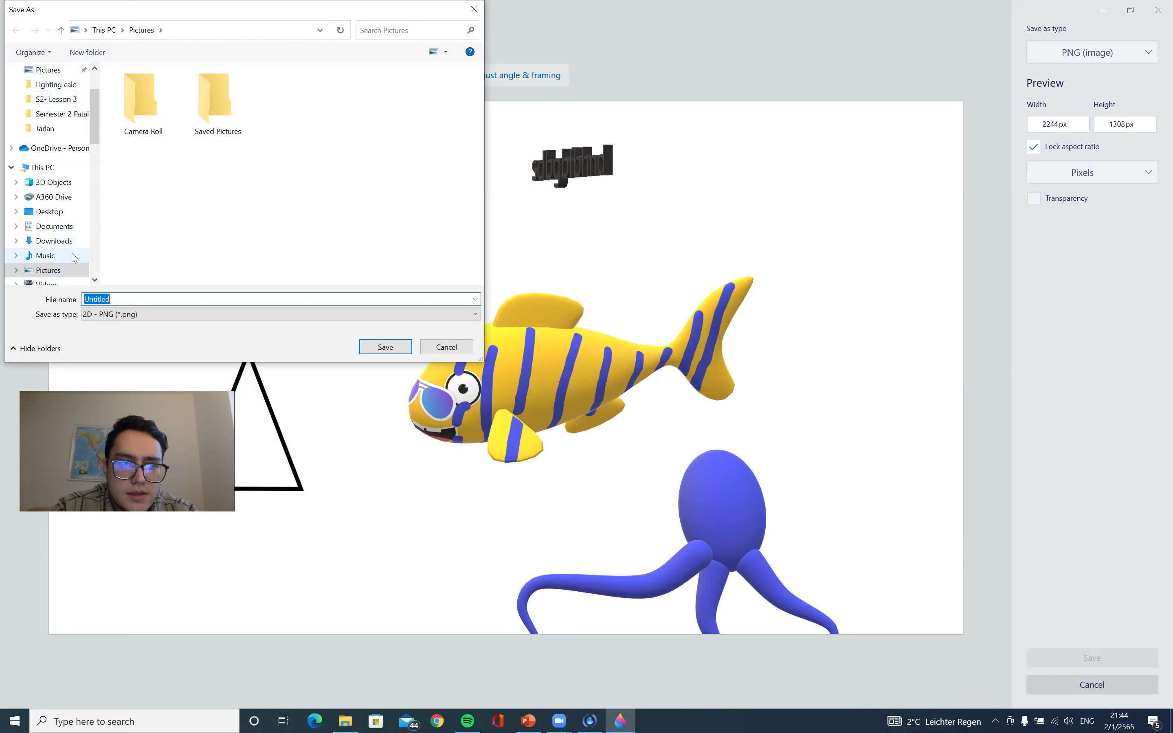
{"action": "left_click", "coordinate": [45, 214]}
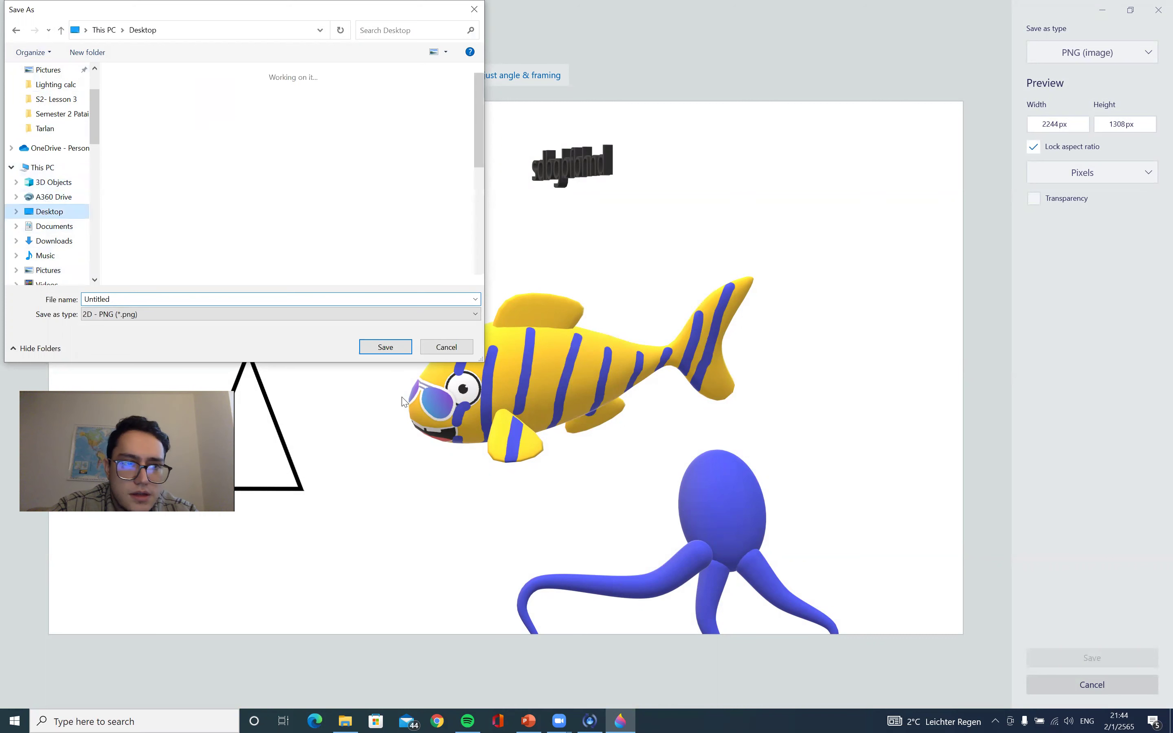
{"action": "left_click", "coordinate": [395, 347]}
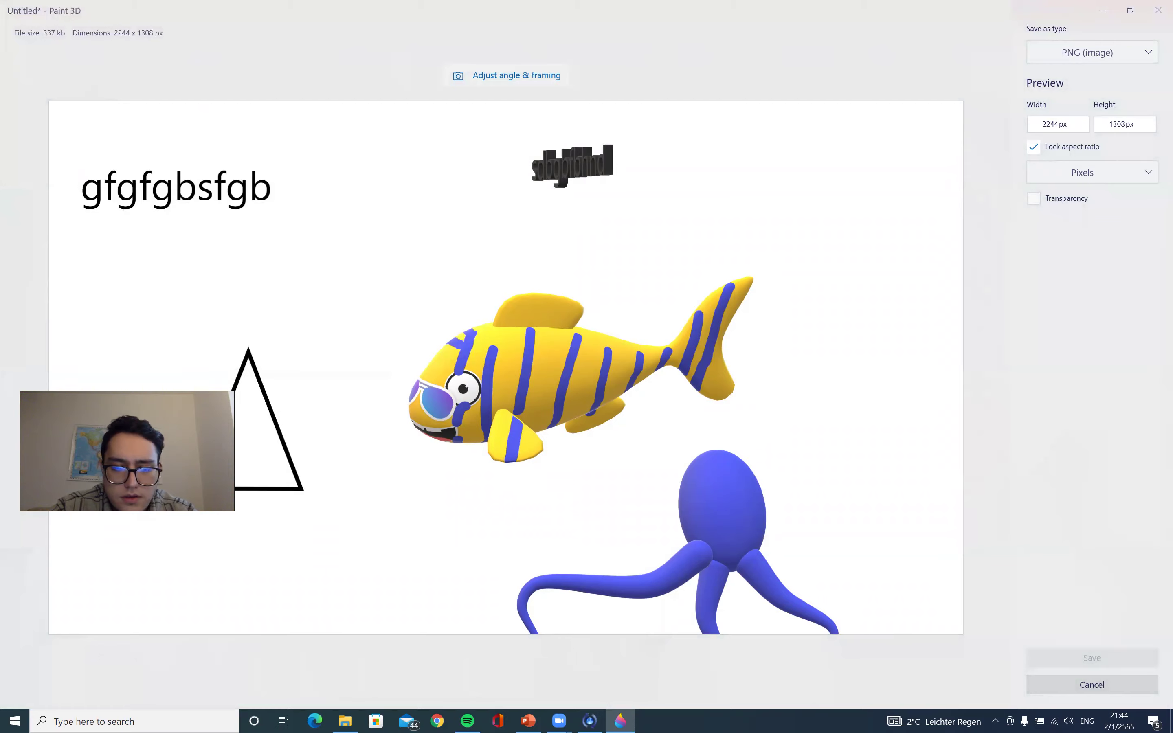
- From File Explorer's Desktop folder, drag the Untitled image onto the homework slide
{"action": "left_click", "coordinate": [528, 721]}
{"action": "left_click", "coordinate": [344, 720]}
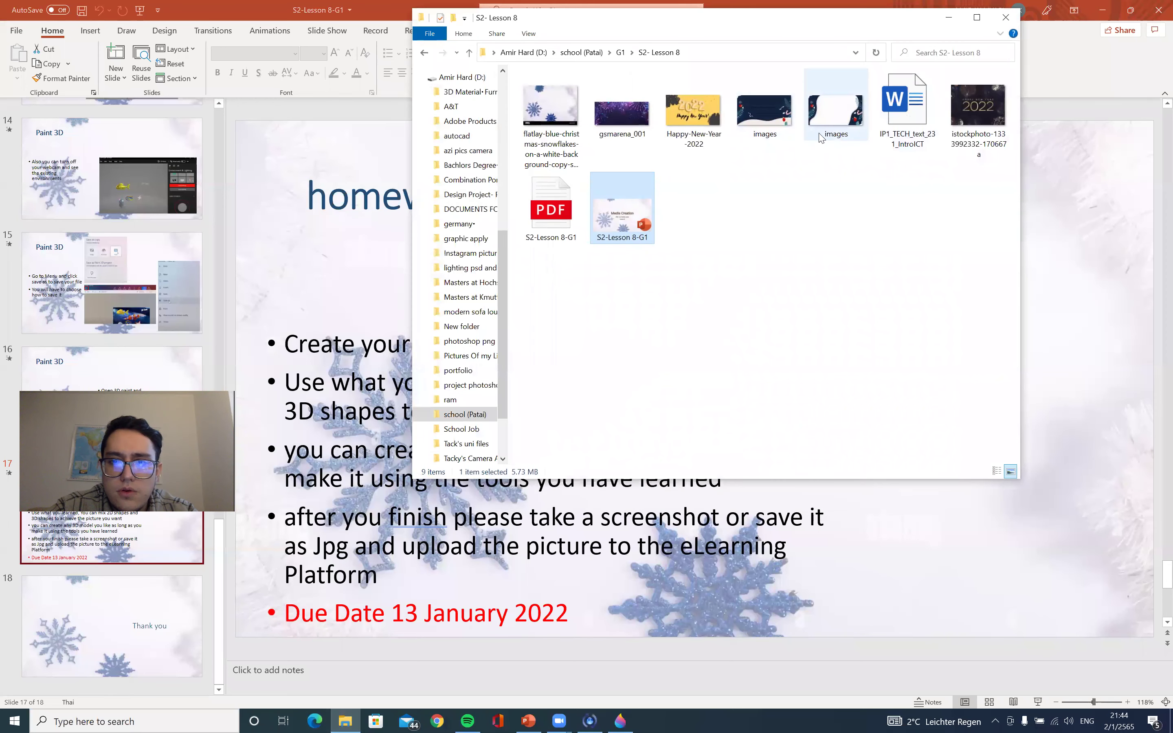
{"action": "scroll", "coordinate": [500, 232], "scroll_direction": "up", "scroll_amount": 1}
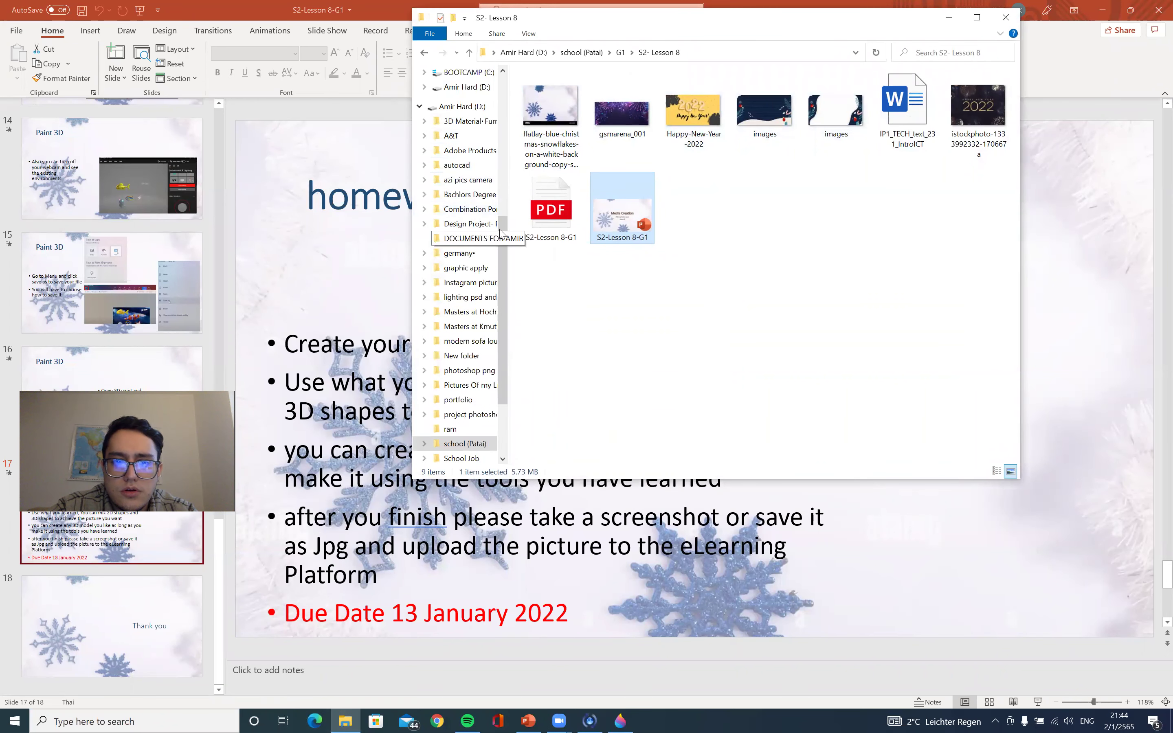
{"action": "scroll", "coordinate": [502, 238], "scroll_direction": "up", "scroll_amount": 7}
{"action": "scroll", "coordinate": [504, 242], "scroll_direction": "down", "scroll_amount": 7}
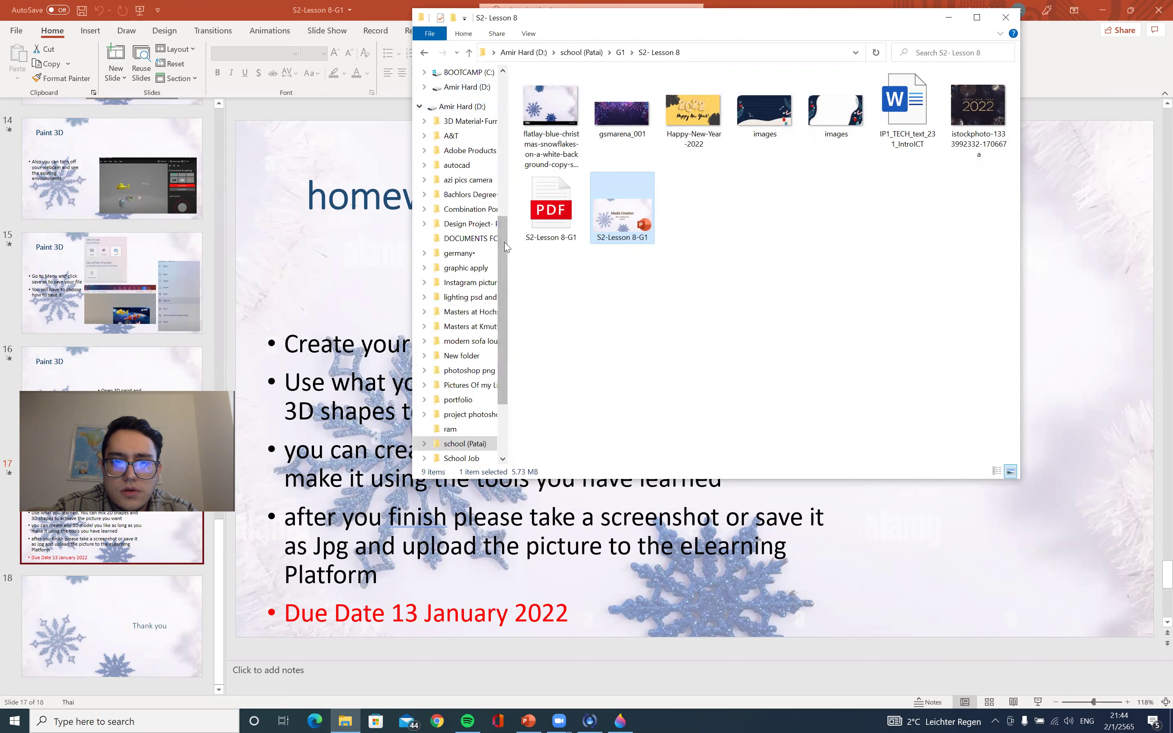
{"action": "scroll", "coordinate": [504, 247], "scroll_direction": "up", "scroll_amount": 7}
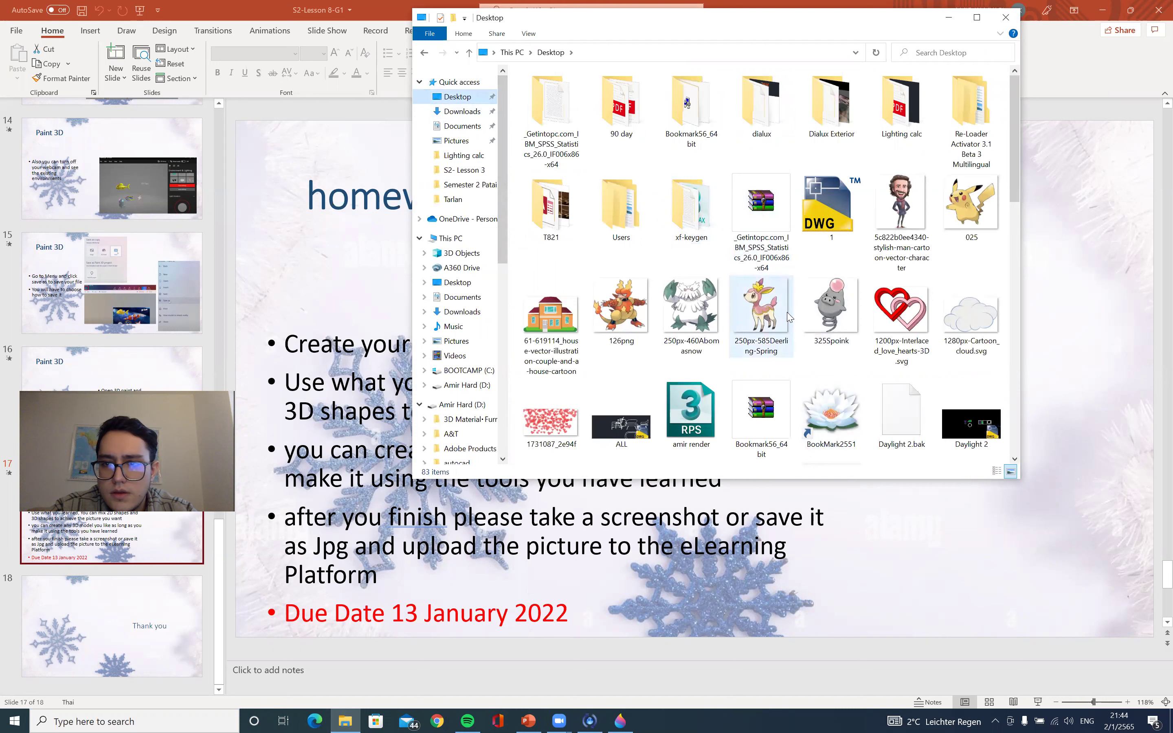
{"action": "scroll", "coordinate": [788, 316], "scroll_direction": "down", "scroll_amount": 10}
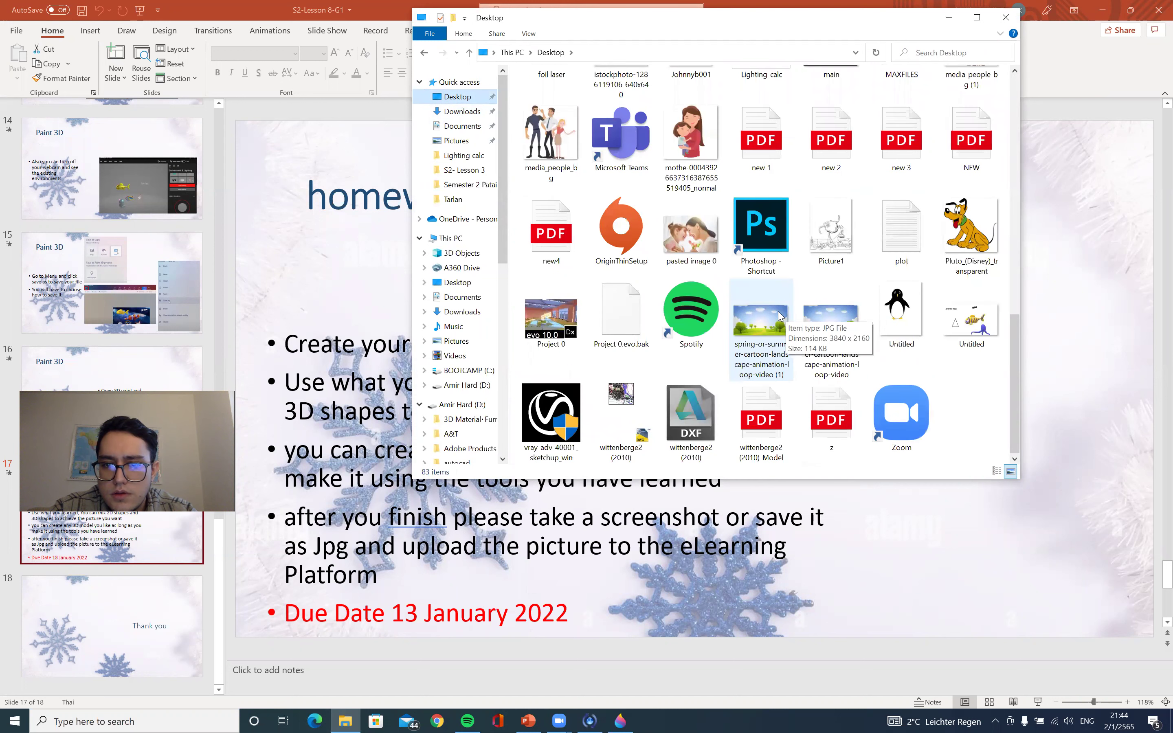
{"action": "left_click_drag", "start_coordinate": [971, 320], "coordinate": [1088, 480]}
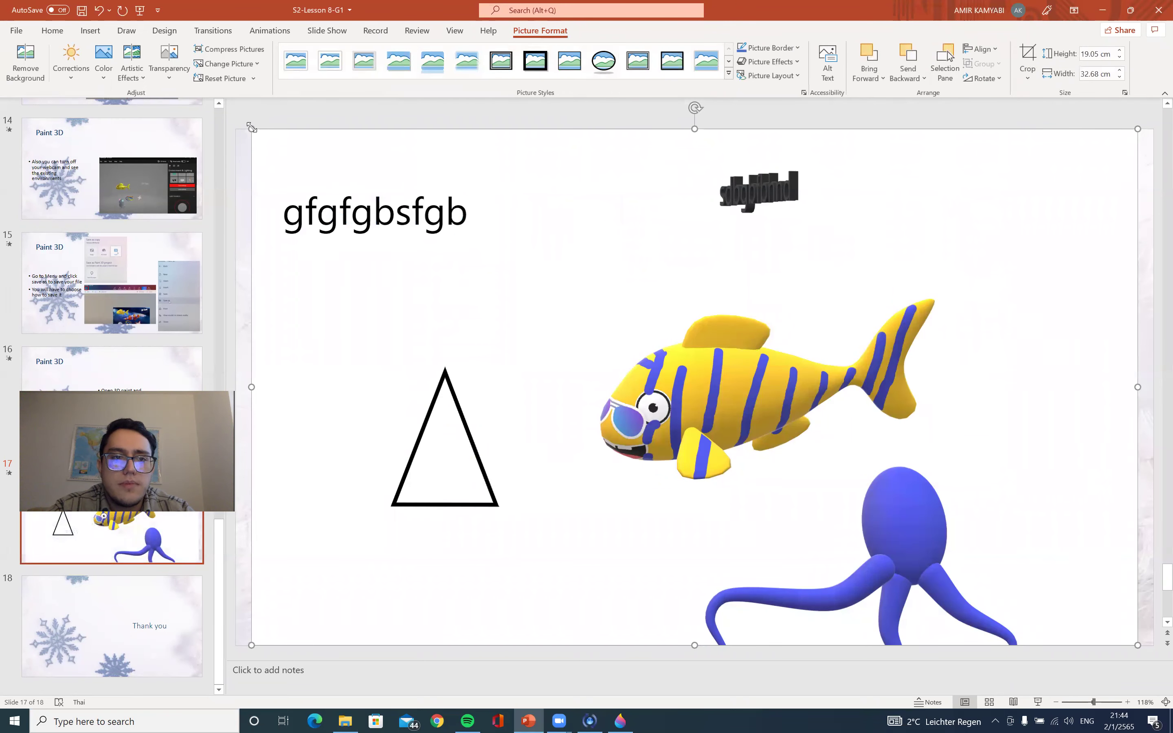
- Shrink the scene picture and place it at the top right beside the homework title
{"action": "left_click_drag", "start_coordinate": [214, 160], "coordinate": [755, 475]}
{"action": "left_click_drag", "start_coordinate": [827, 433], "coordinate": [796, 224]}
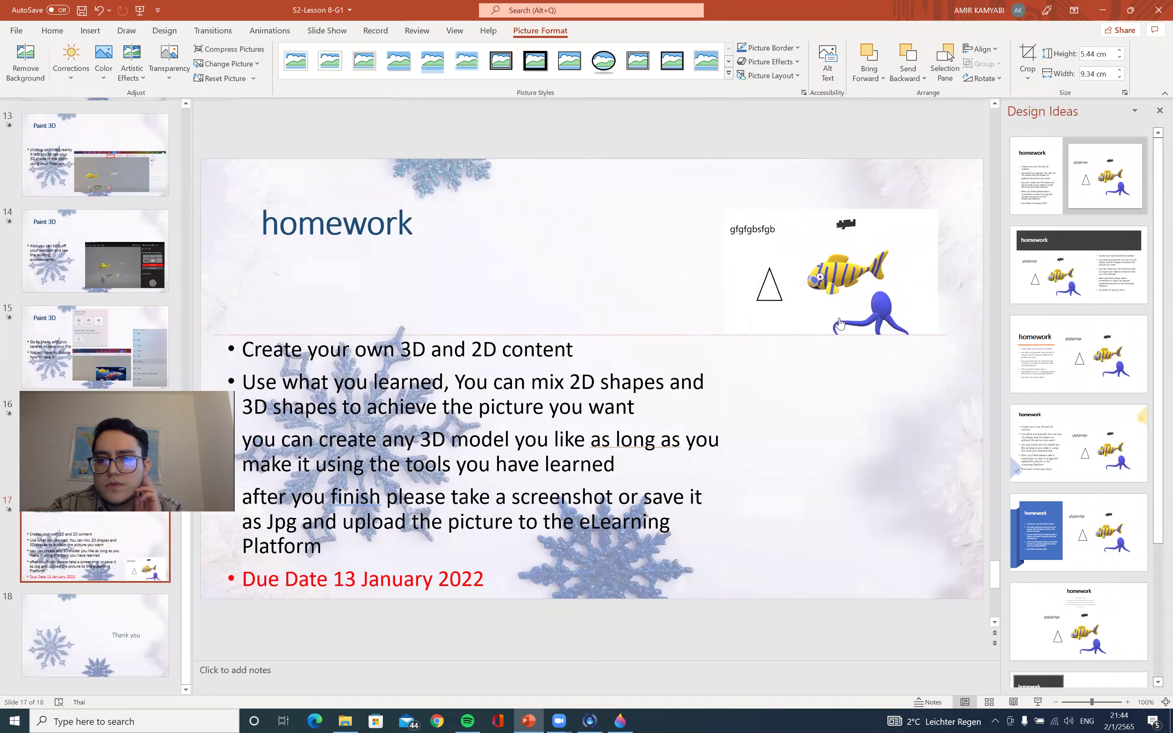
{"action": "left_click", "coordinate": [1159, 110]}
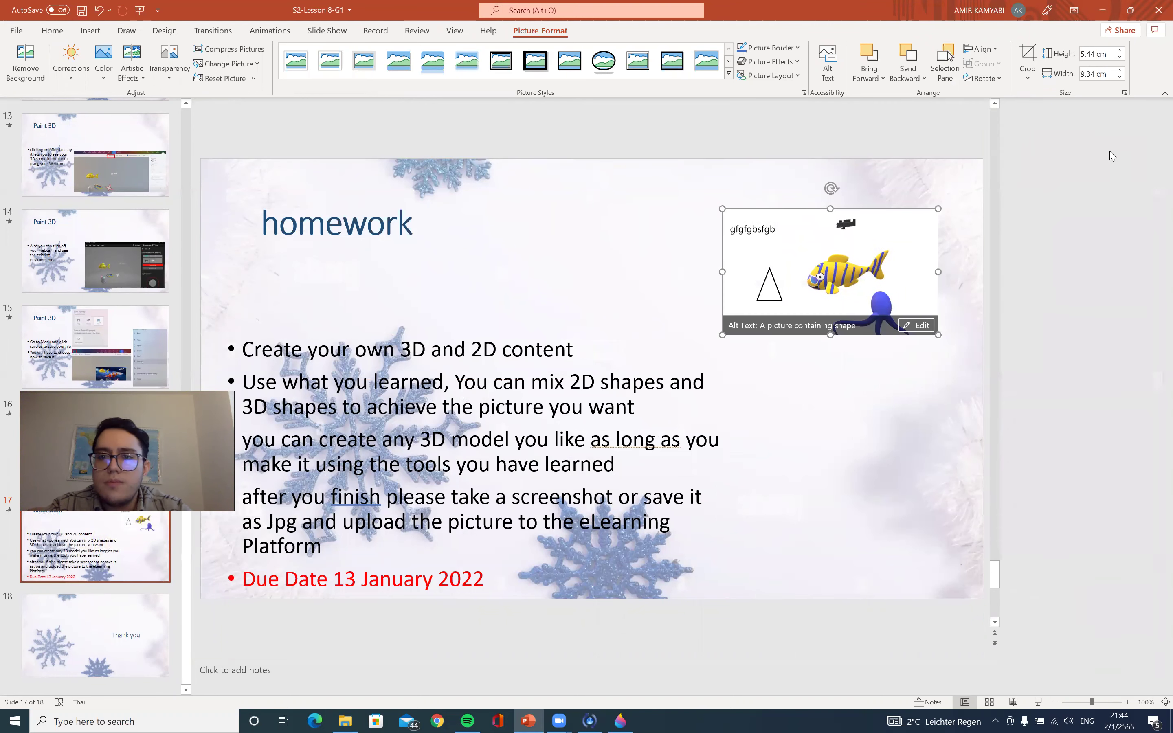
{"action": "key", "text": "Escape"}
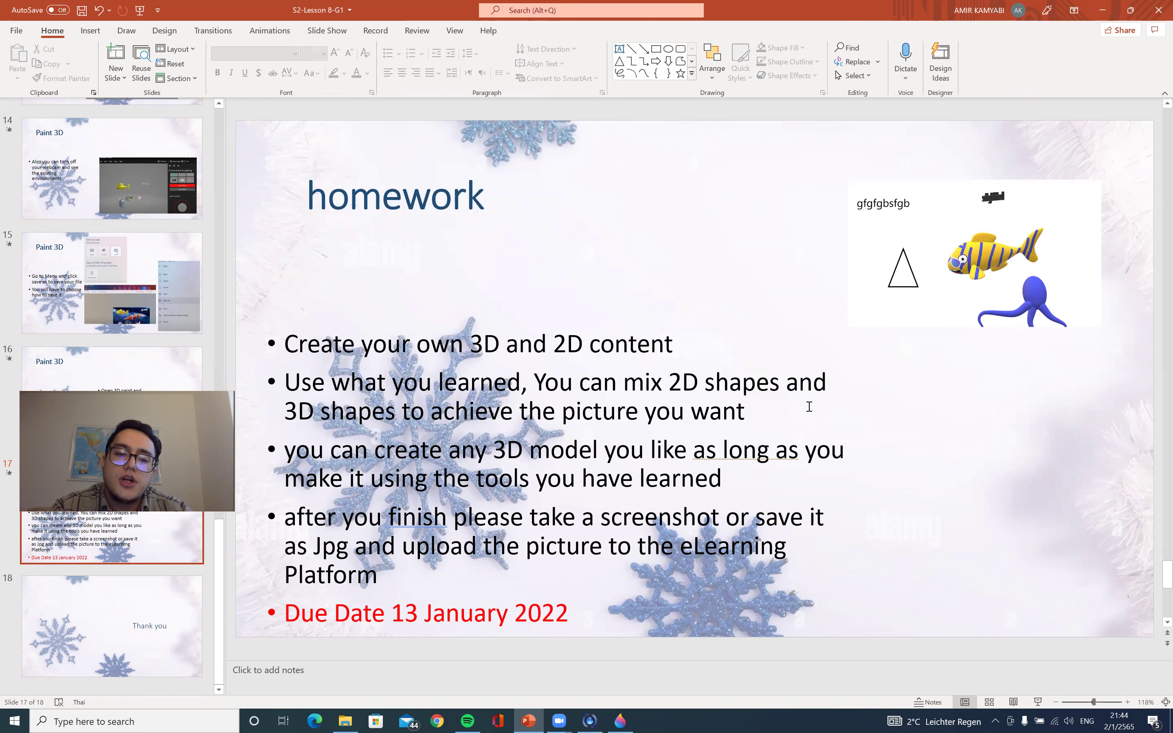
{"action": "left_click", "coordinate": [139, 614]}
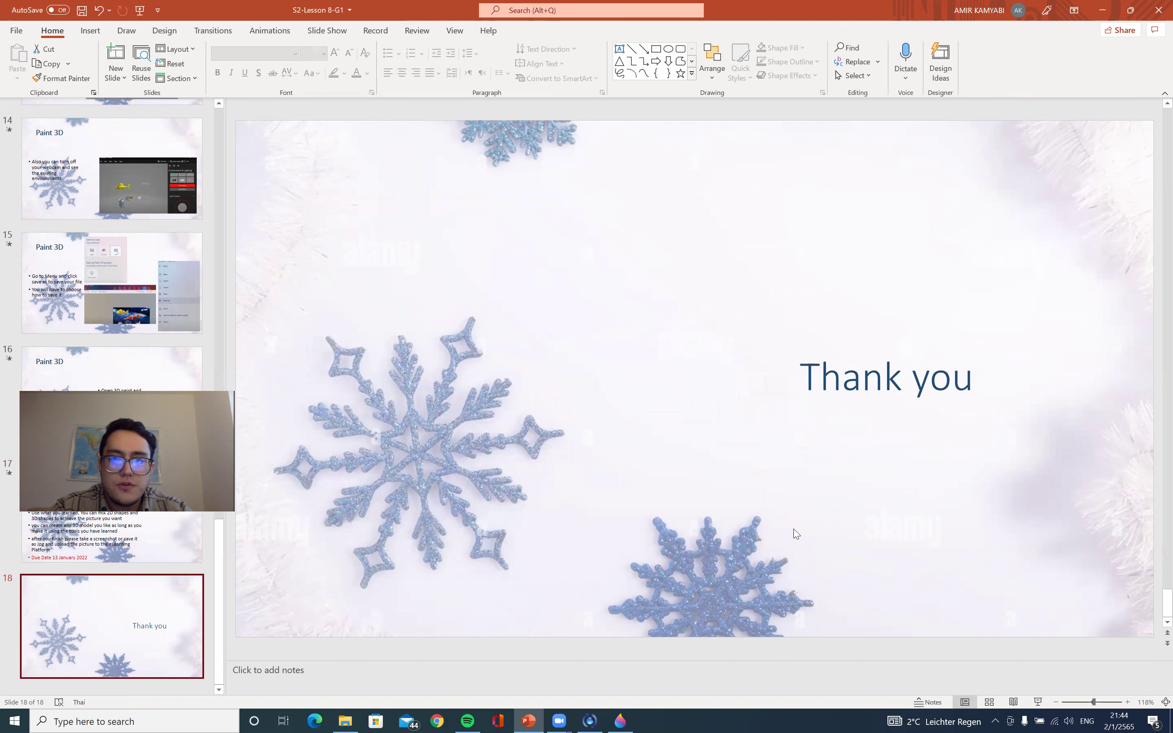